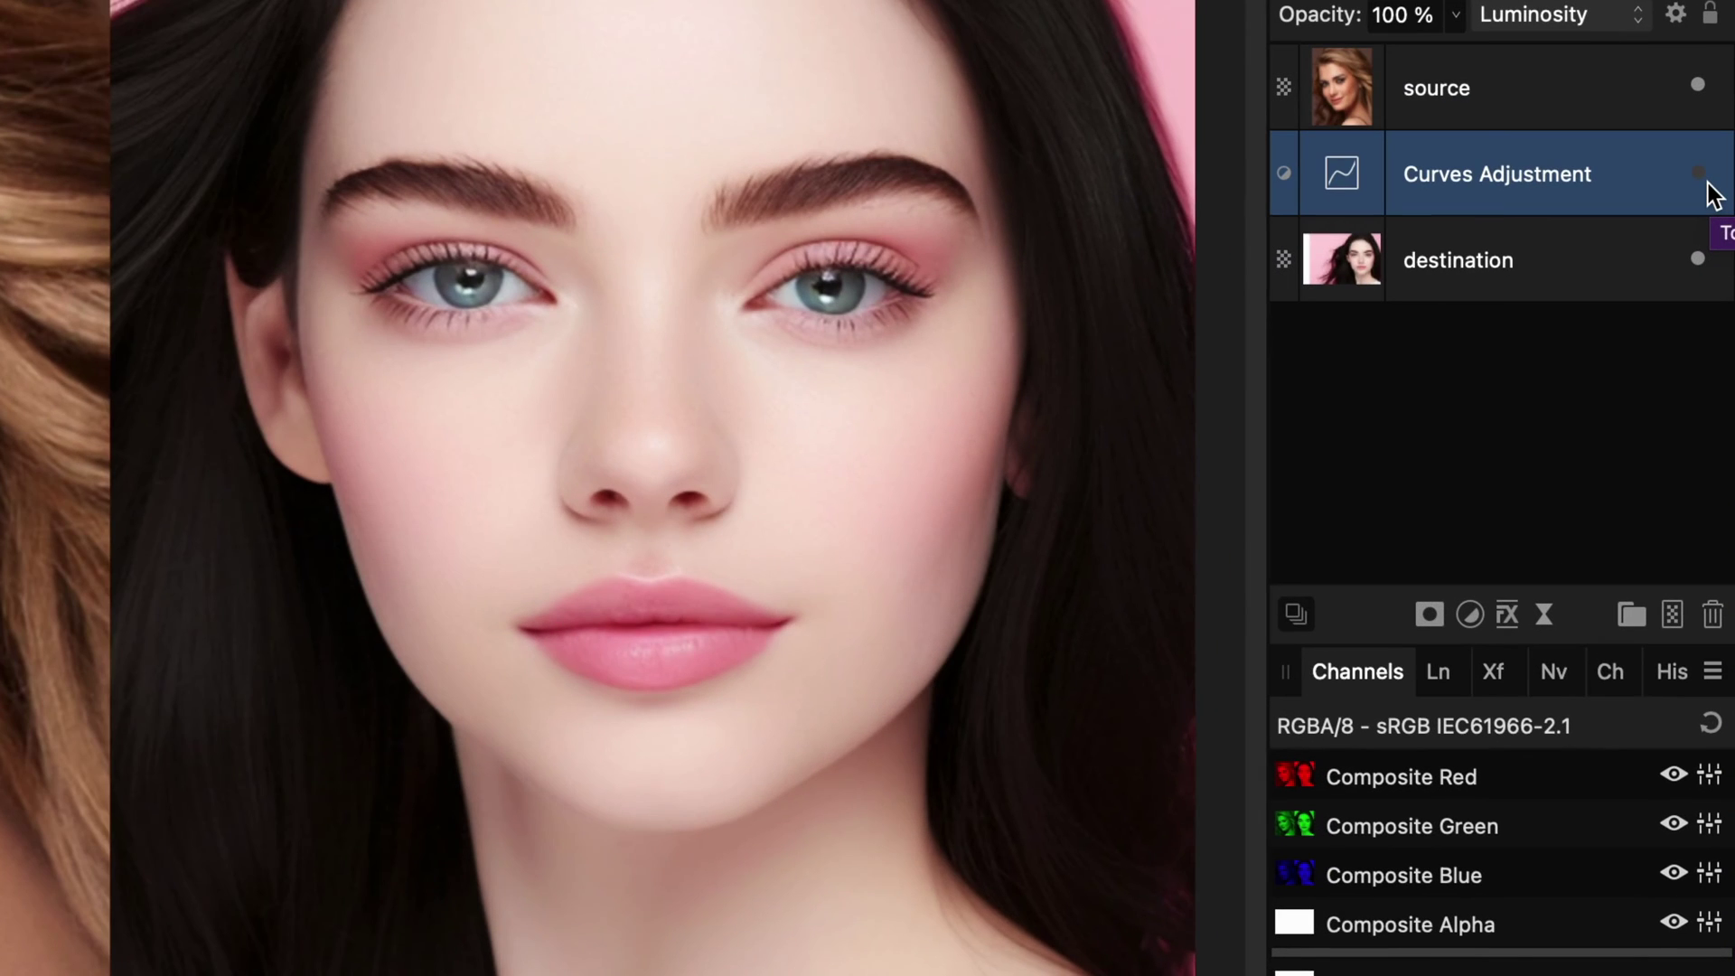
# Turn on the Luminosity Curves adjustment layer and check its brightness curve.
pyautogui.click(1712, 403)
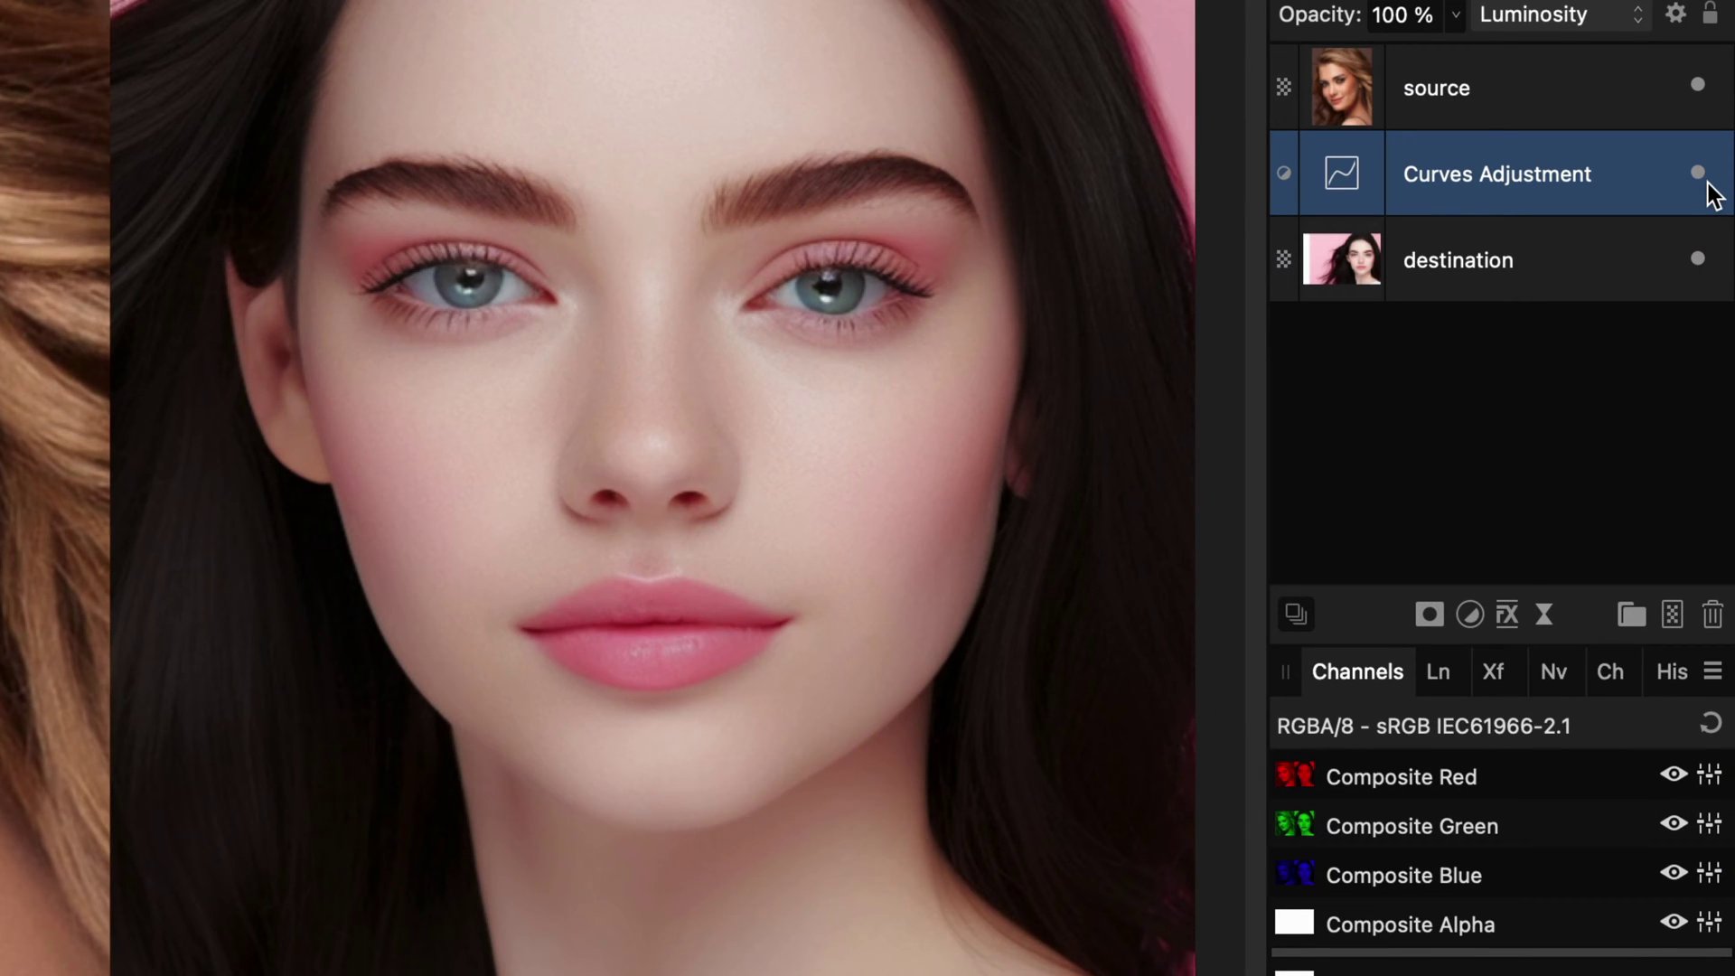
pyautogui.doubleClick(1345, 191)
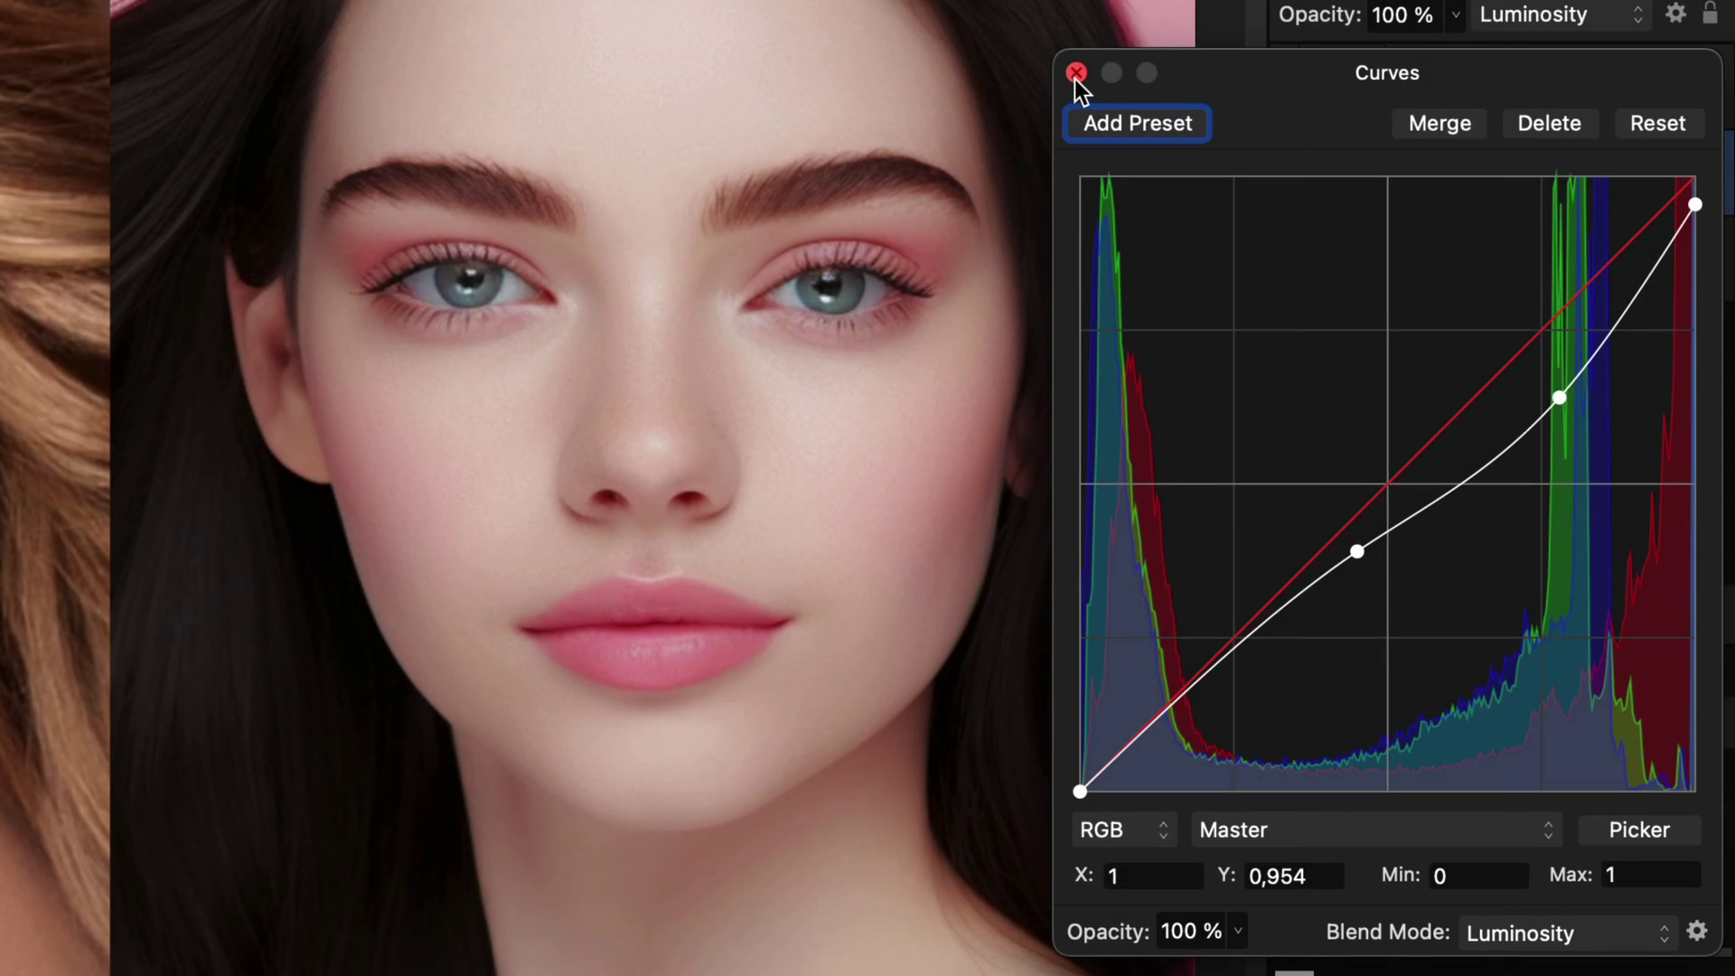
pyautogui.click(1076, 72)
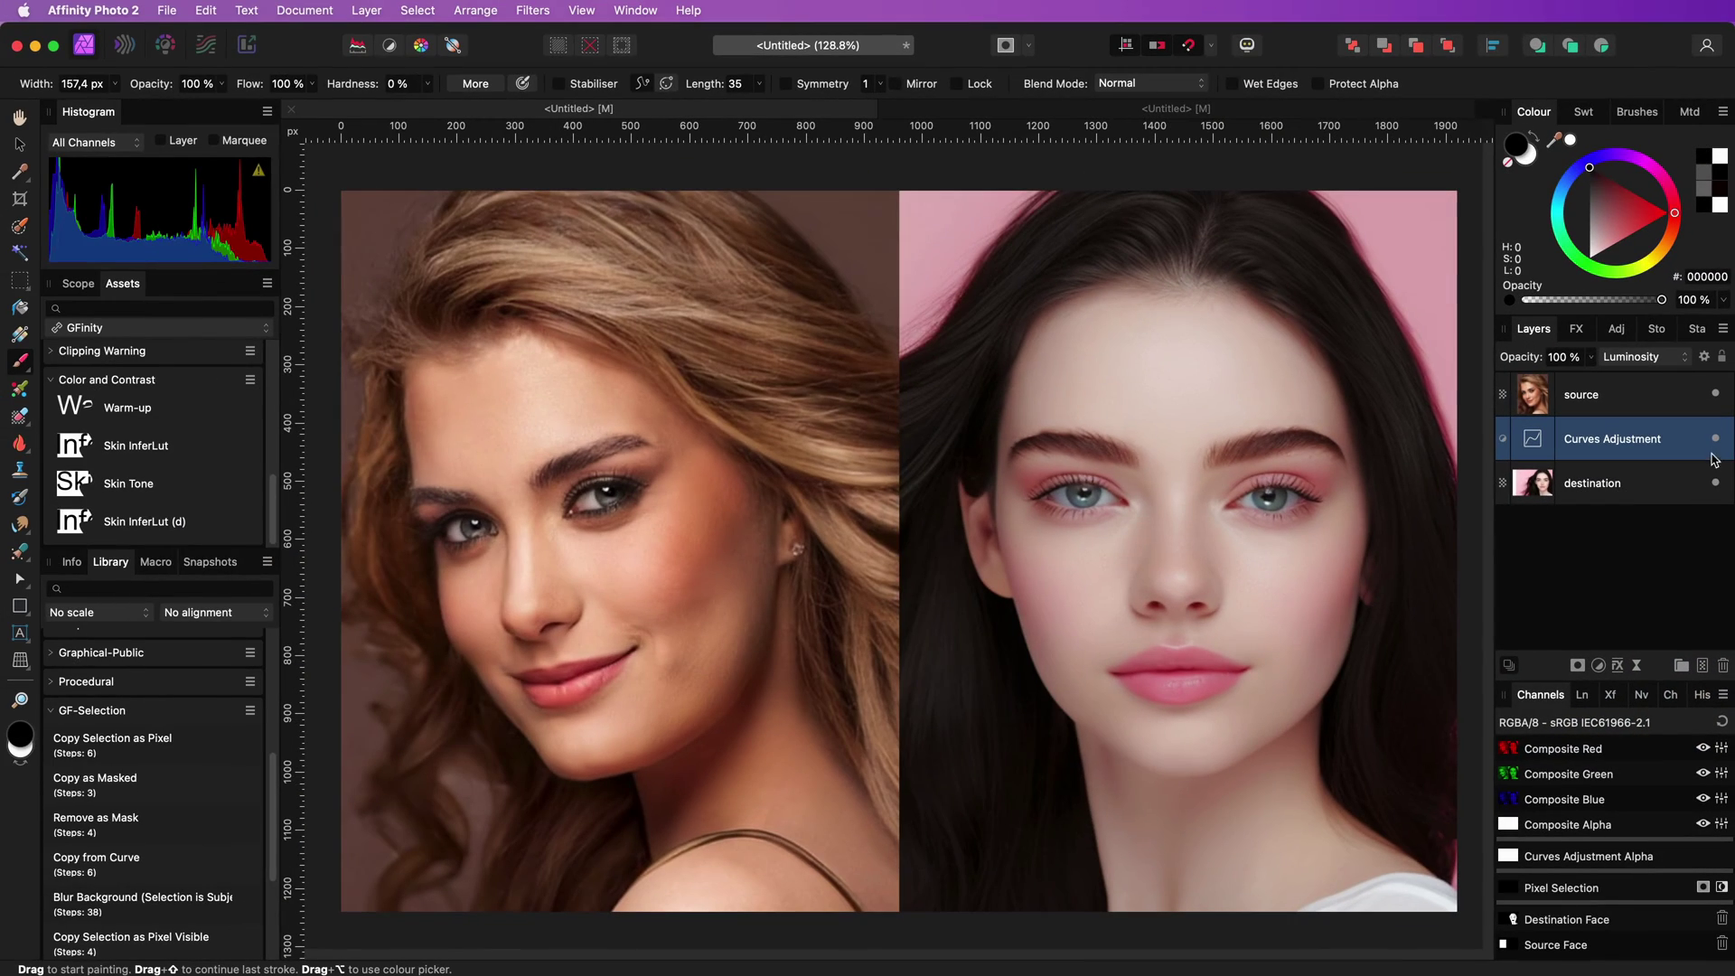
# Load the Source Face spare channel as a pixel selection around the left face.
pyautogui.rightClick(1571, 947)
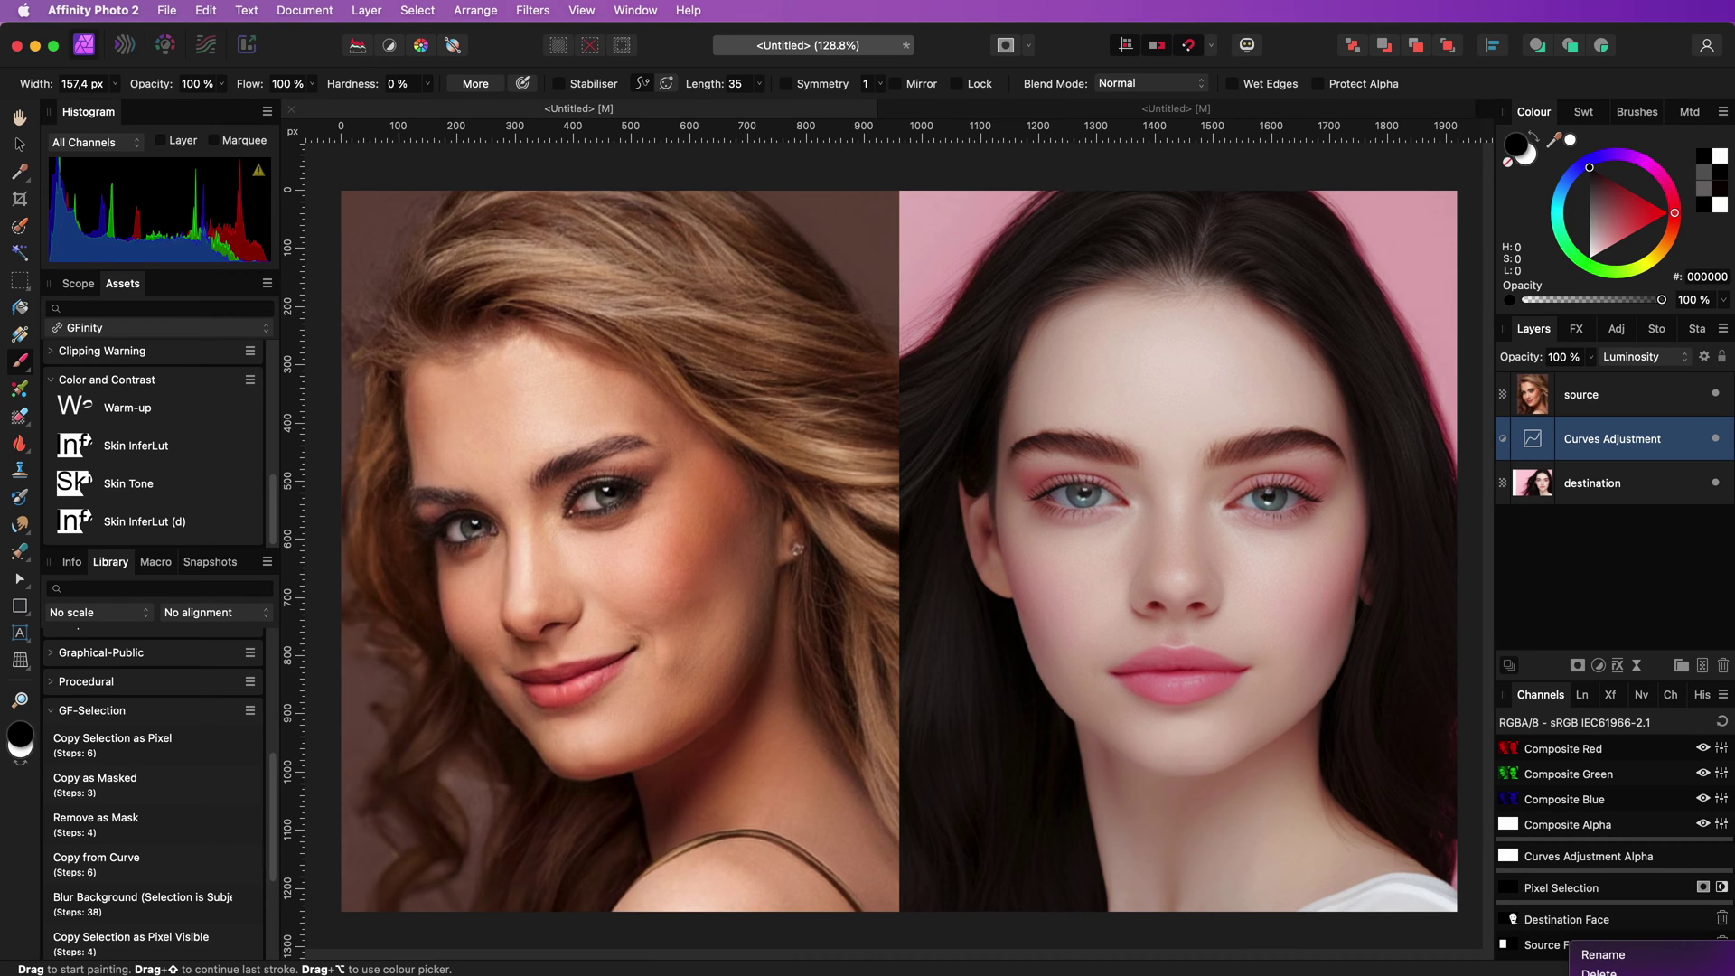
pyautogui.click(1608, 974)
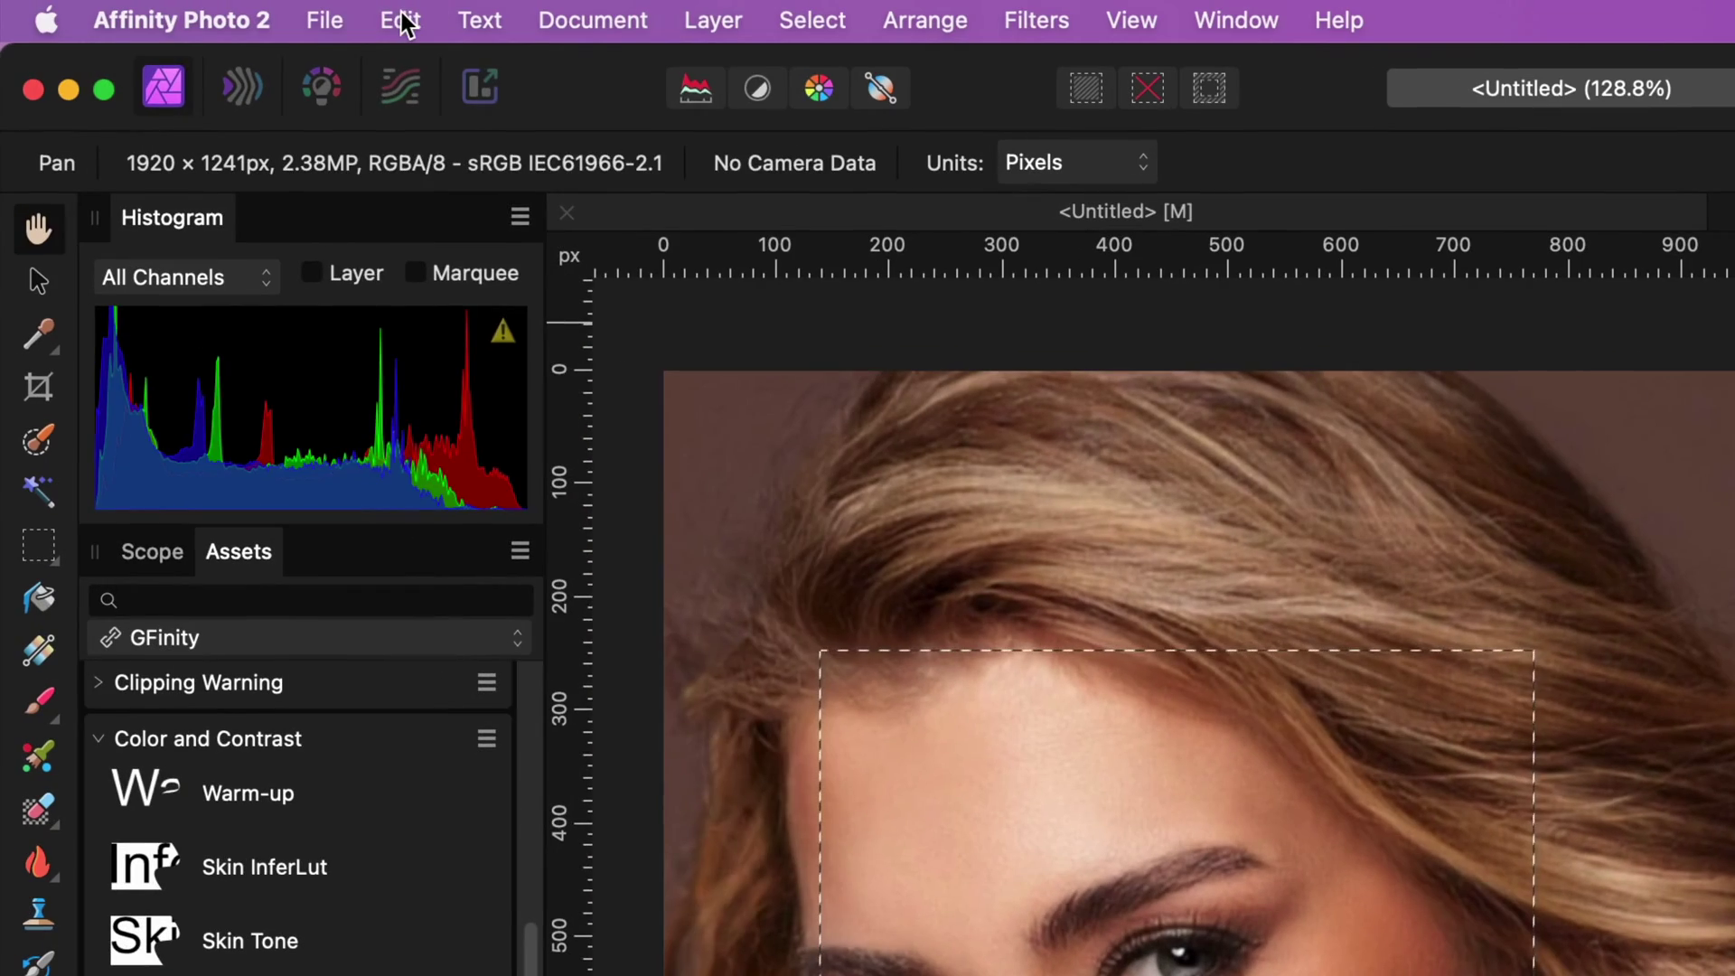
# Copy the selected source face and make a New from Clipboard document from it.
pyautogui.click(400, 20)
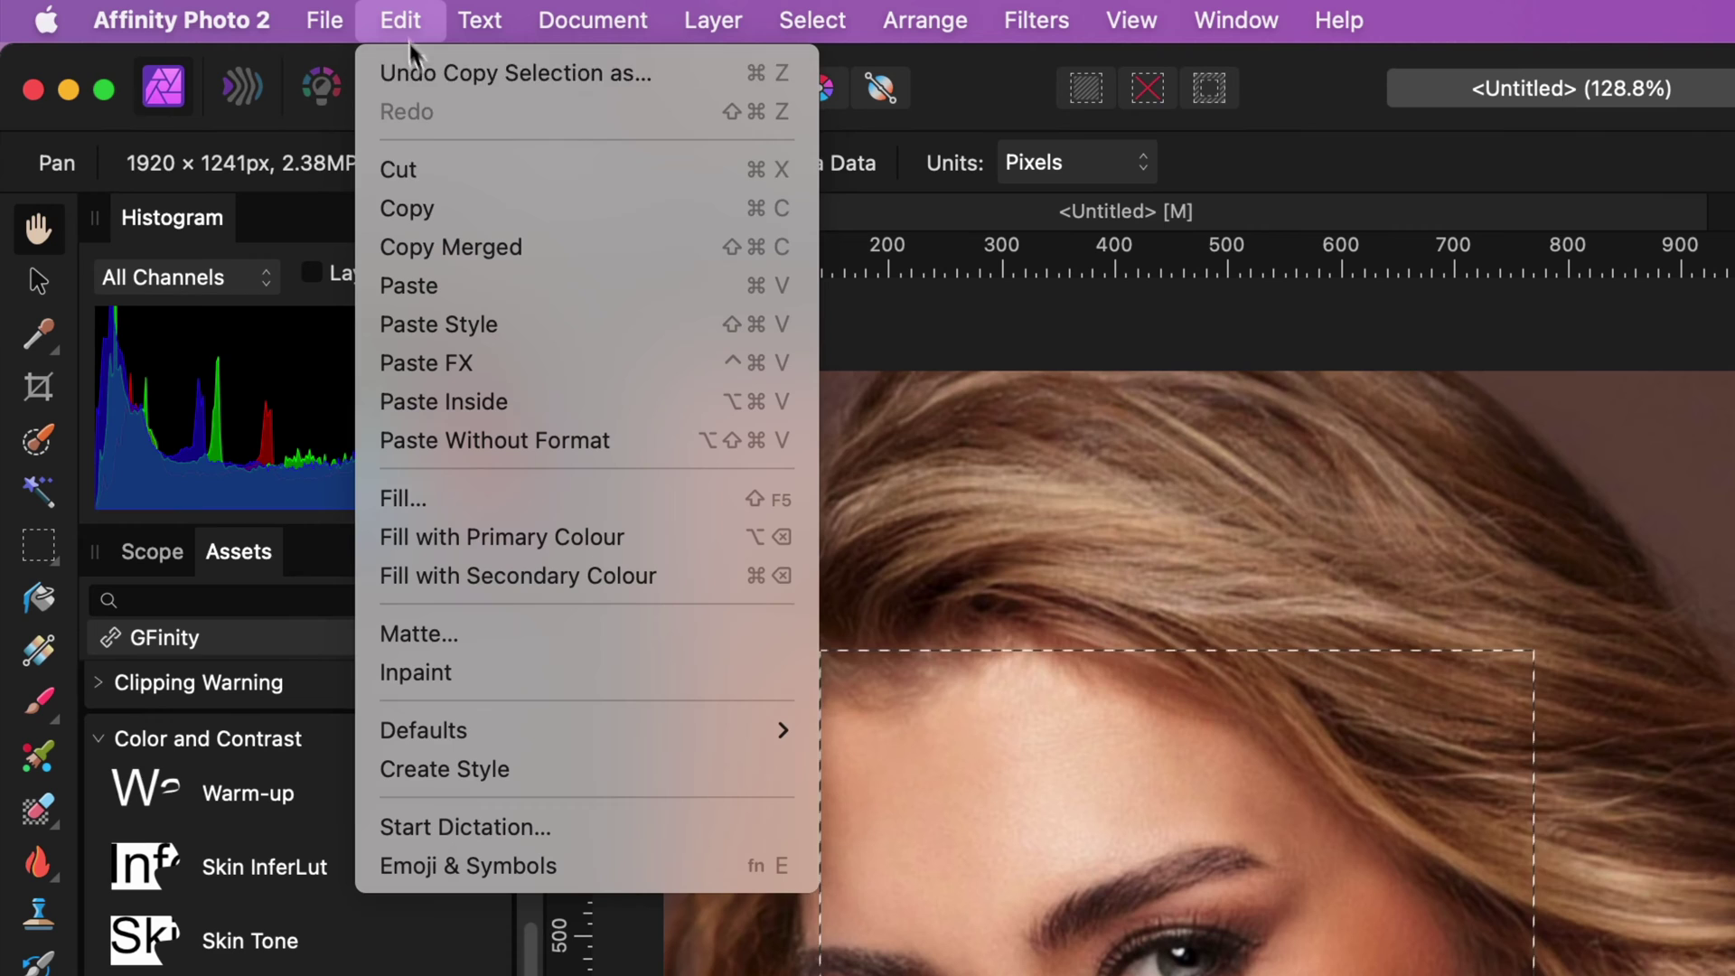
pyautogui.click(446, 210)
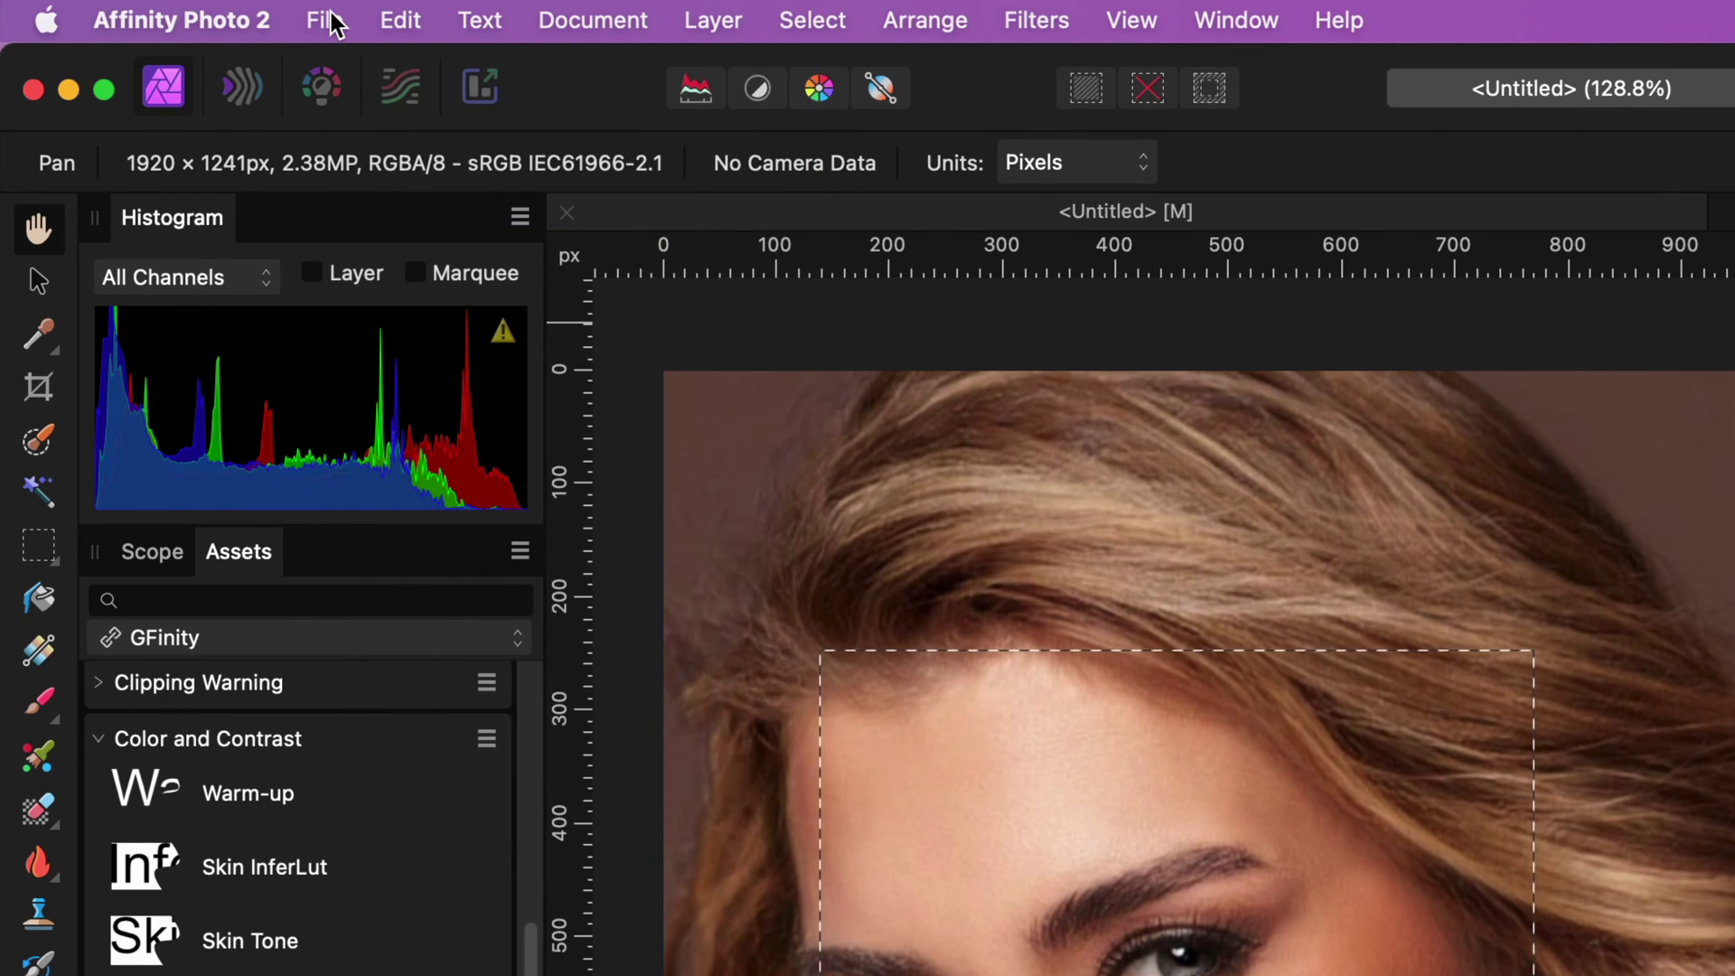
pyautogui.click(327, 22)
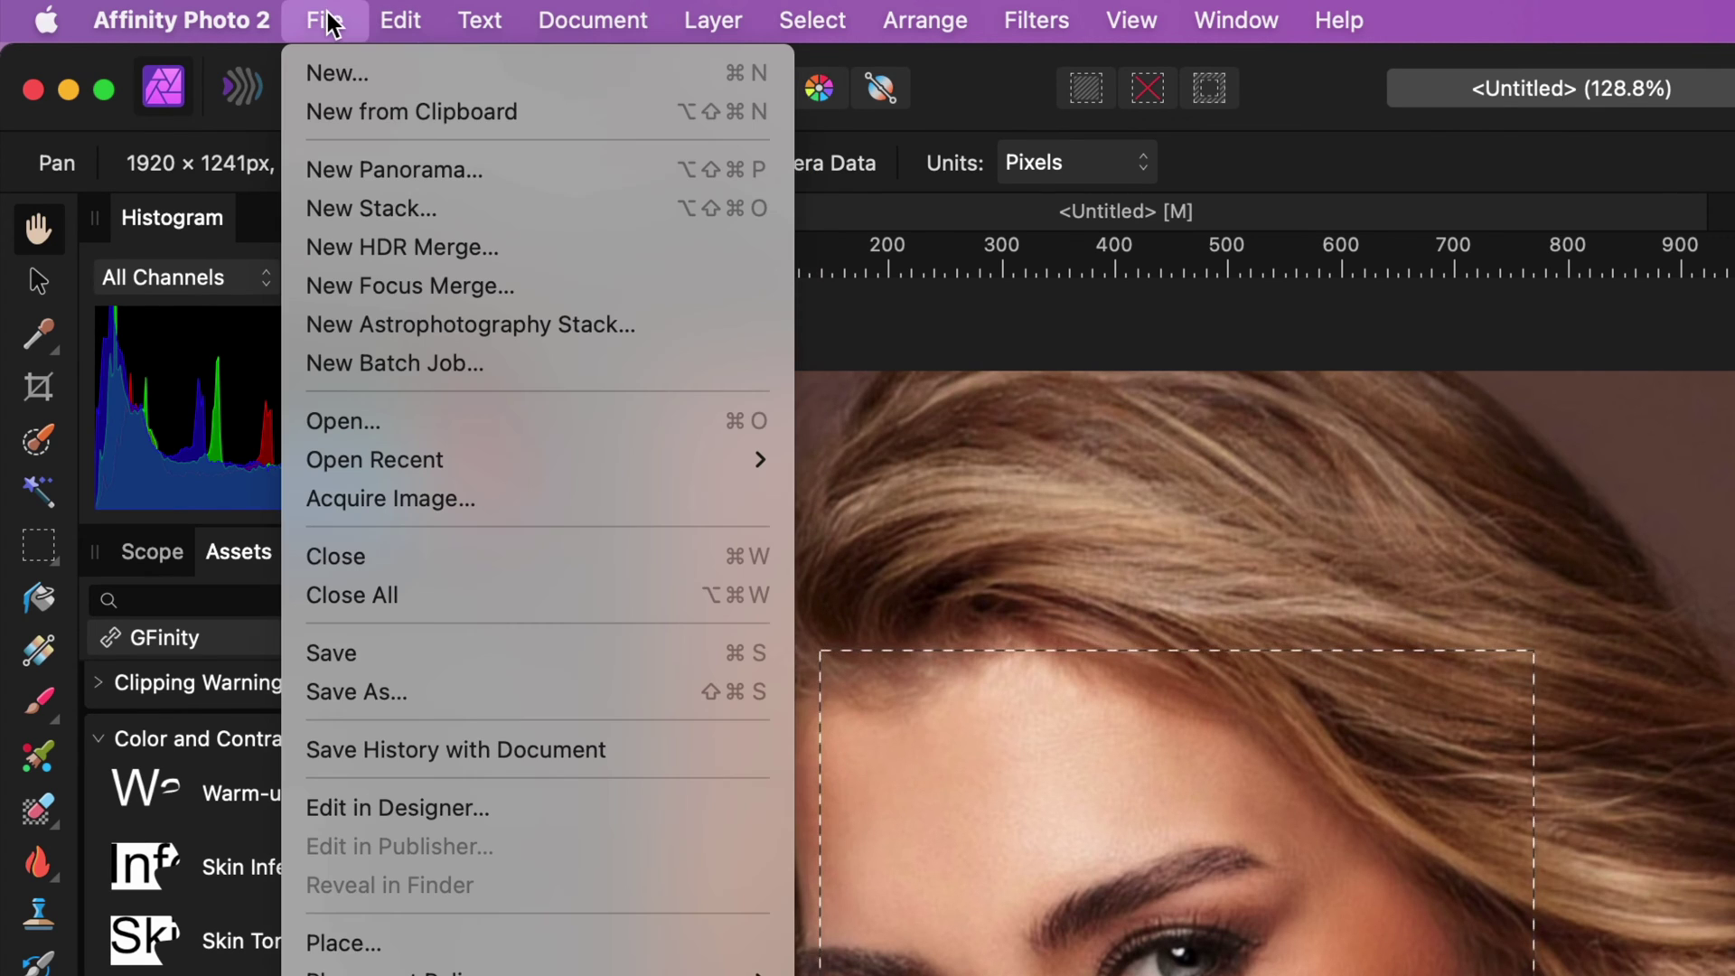
pyautogui.click(339, 111)
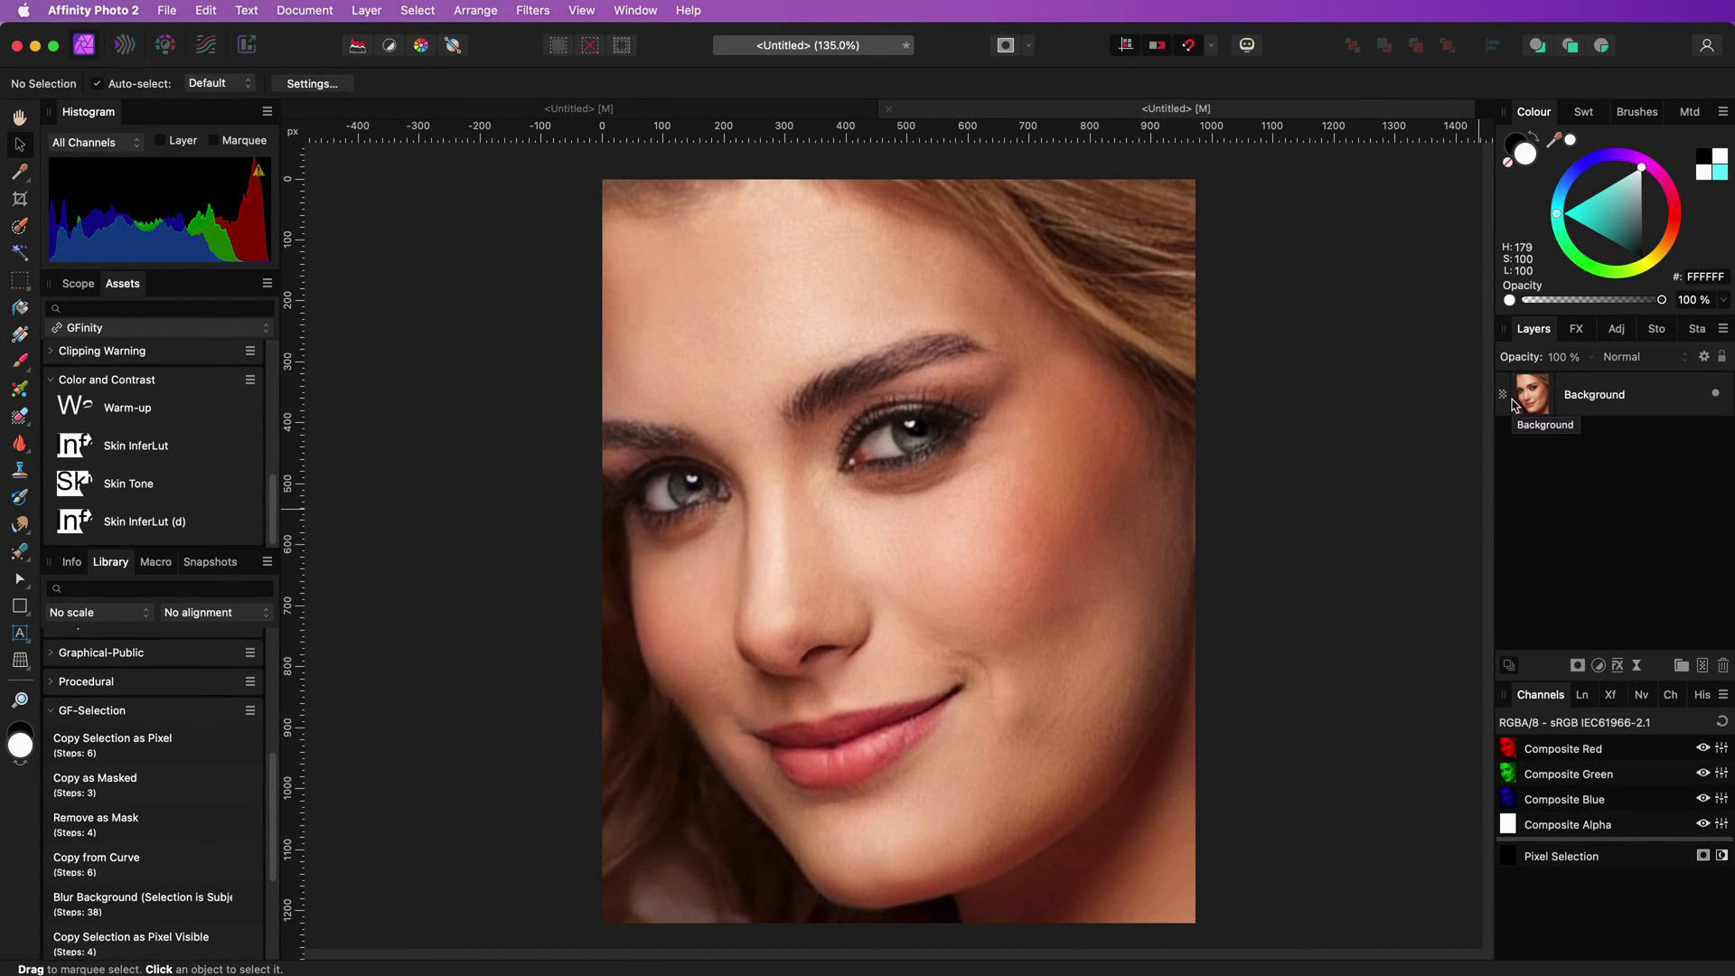
# Add a white fill layer above the Background, blended with Multiply.
pyautogui.click(1515, 405)
pyautogui.click(365, 18)
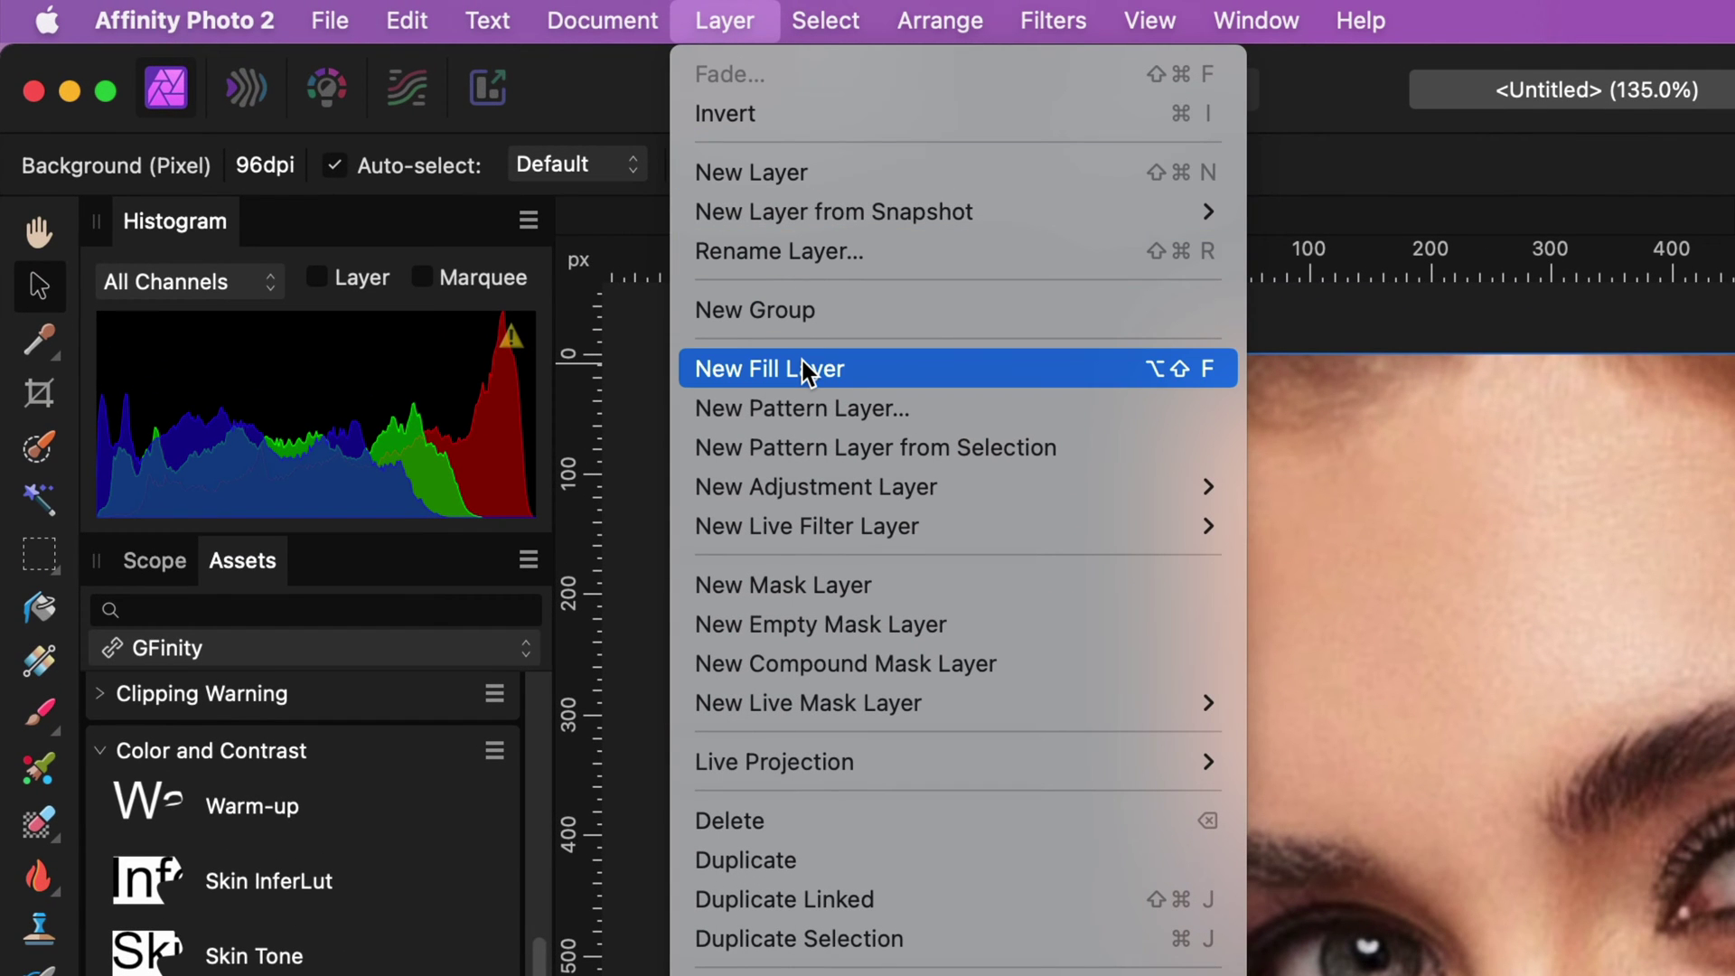
pyautogui.click(802, 371)
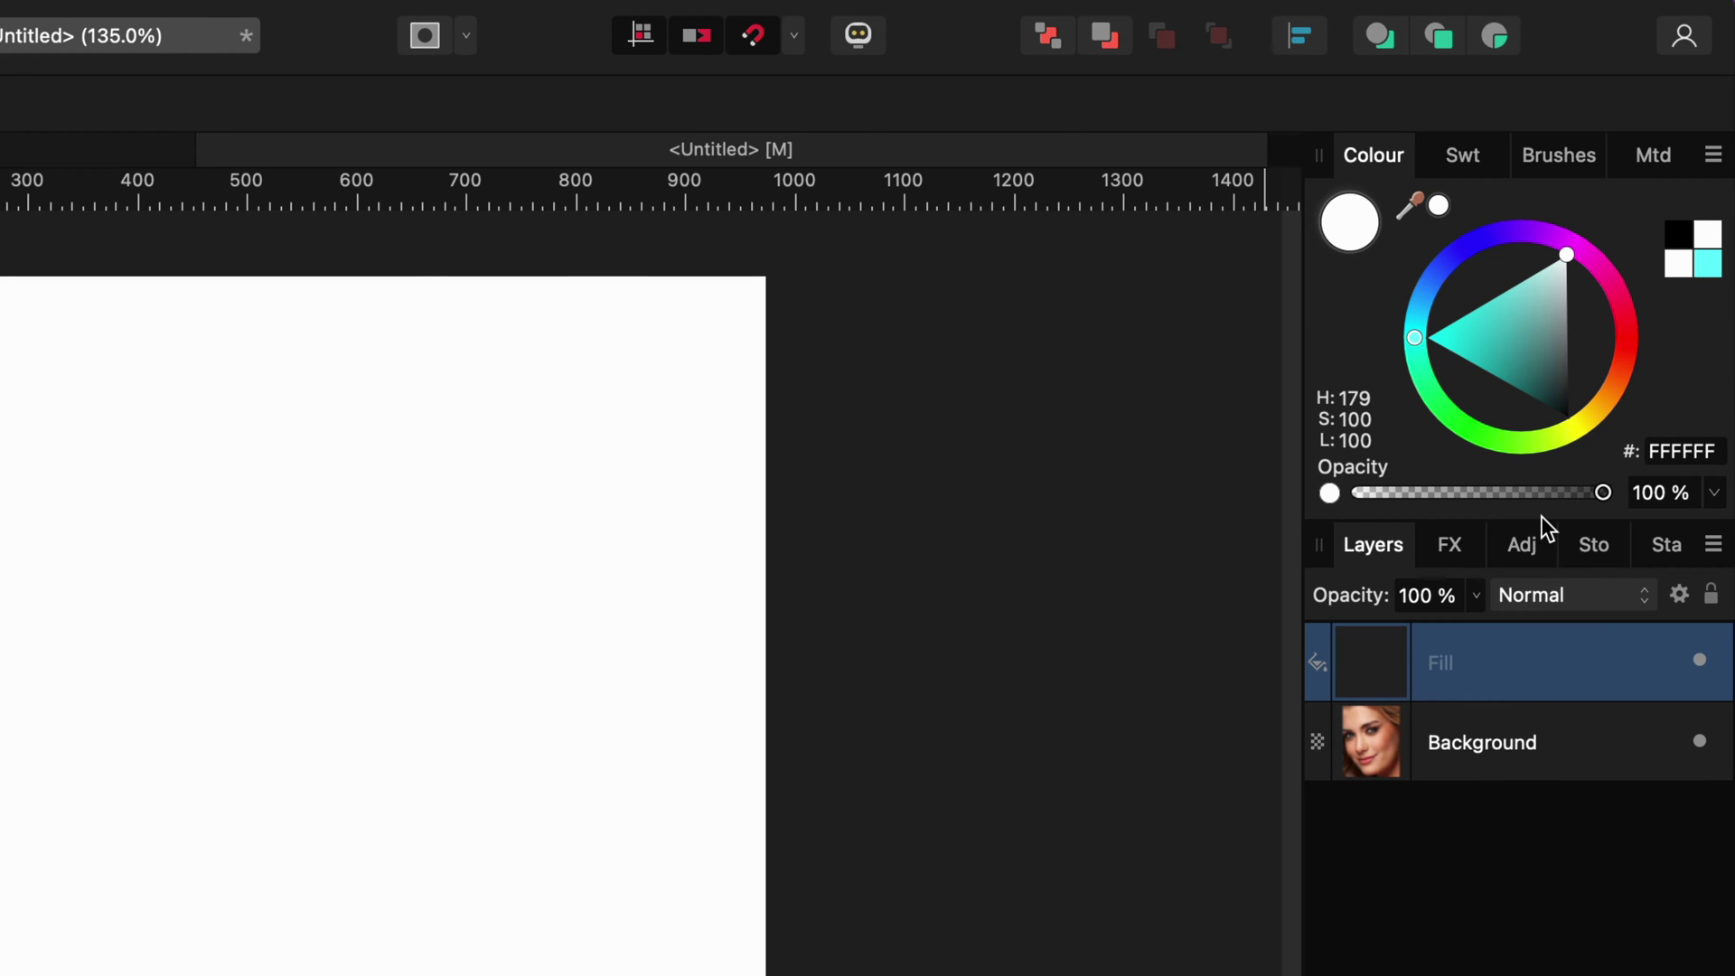
pyautogui.click(1579, 595)
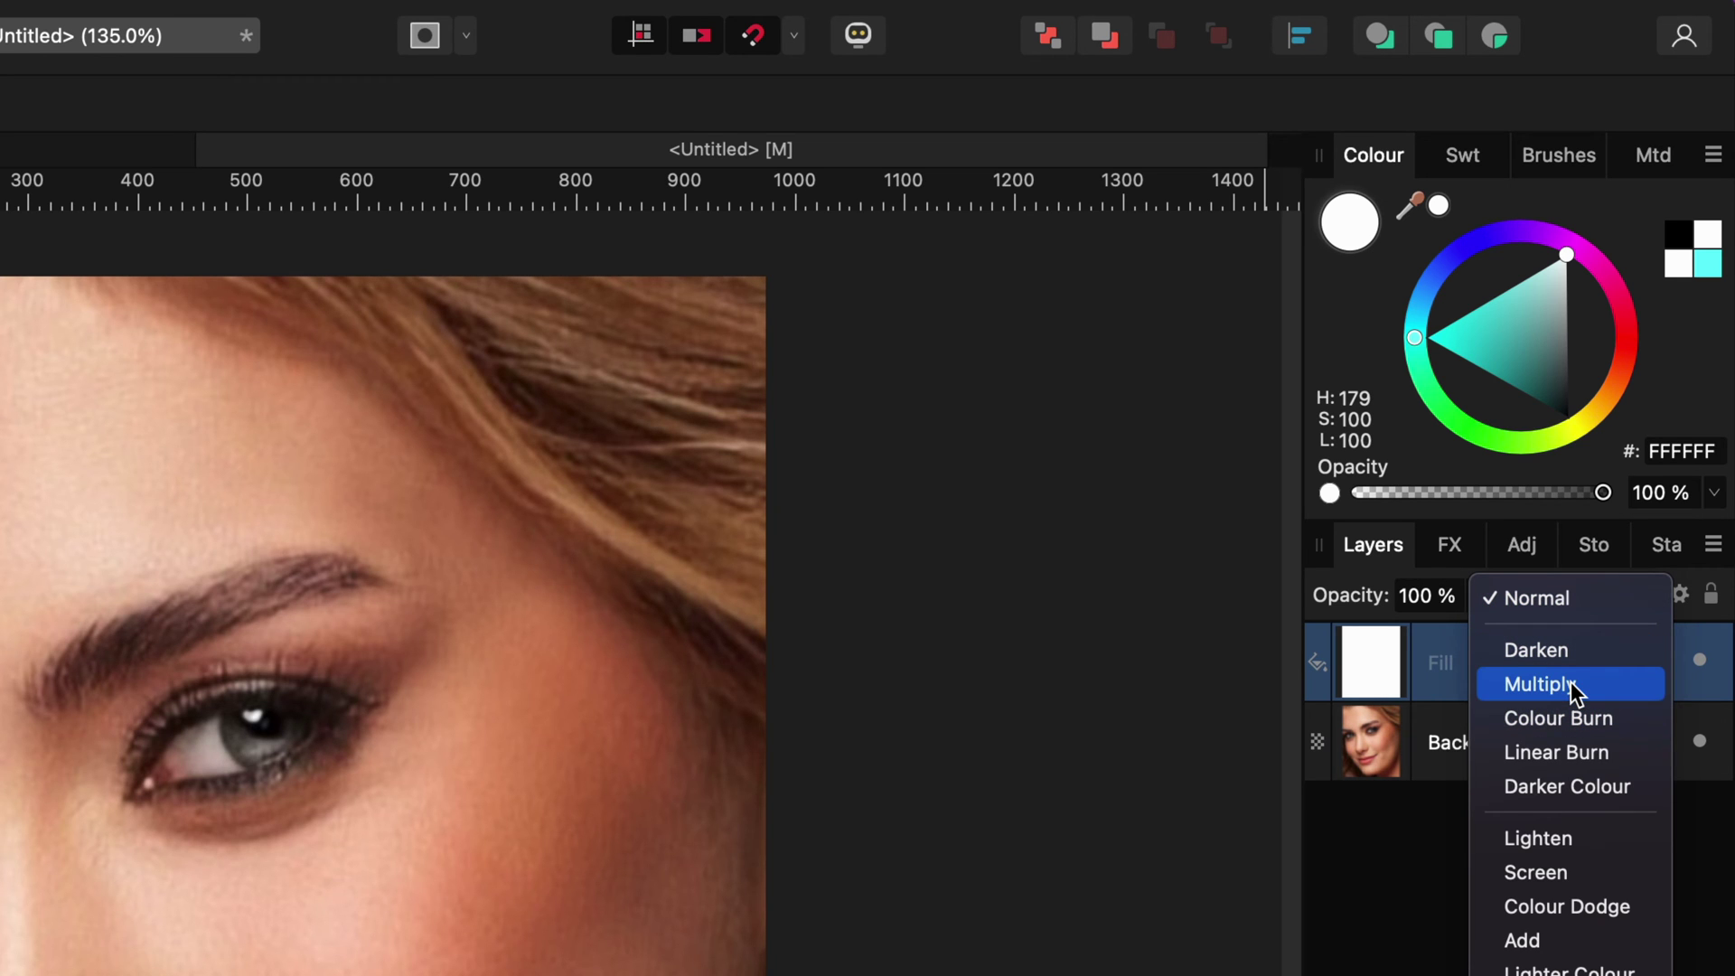
pyautogui.click(1572, 685)
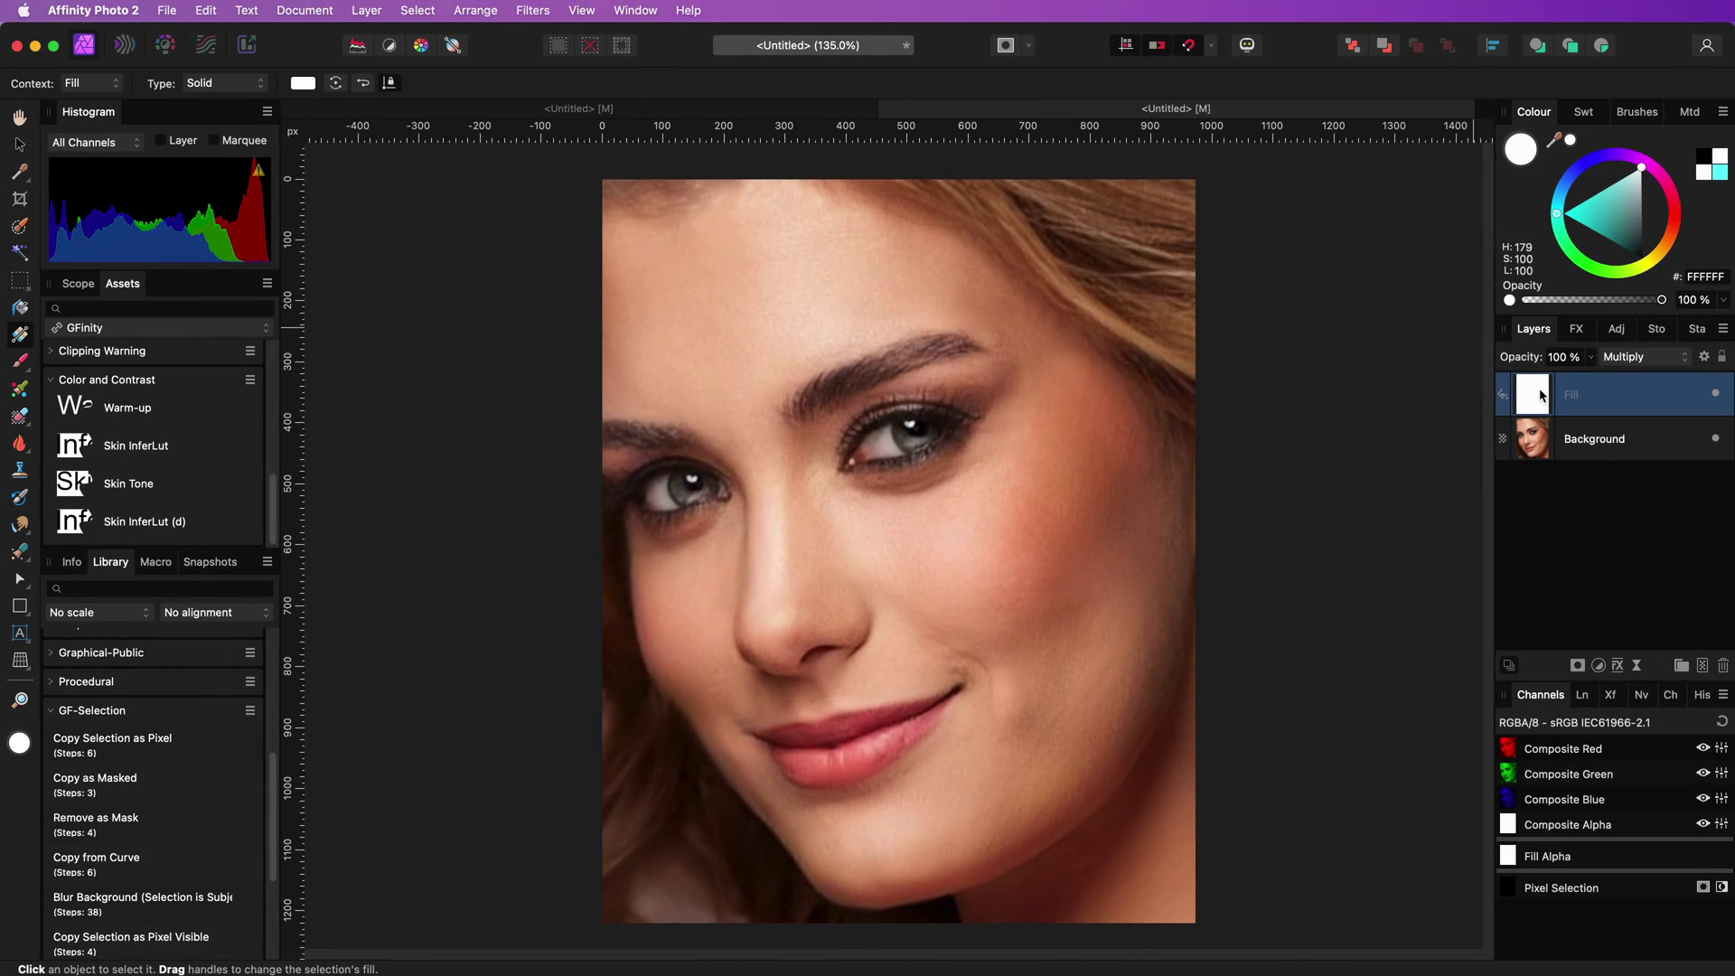
# Add a neutral Brightness and Contrast adjustment above the fill layer.
pyautogui.click(1597, 665)
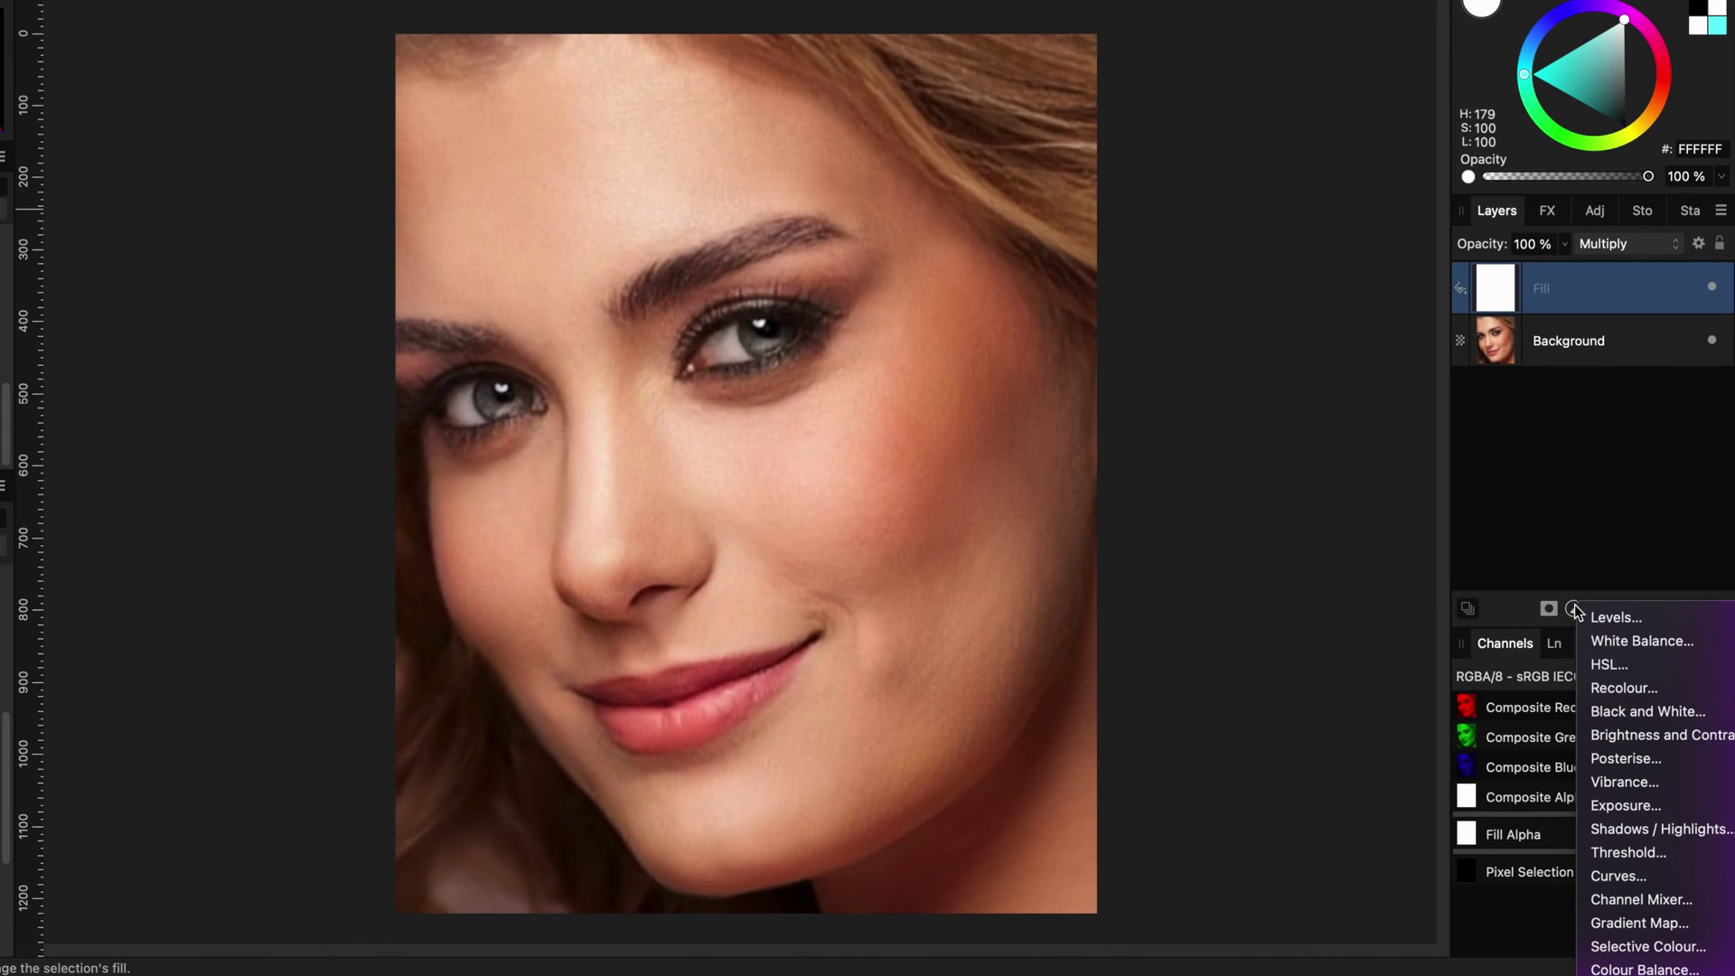
pyautogui.click(1626, 734)
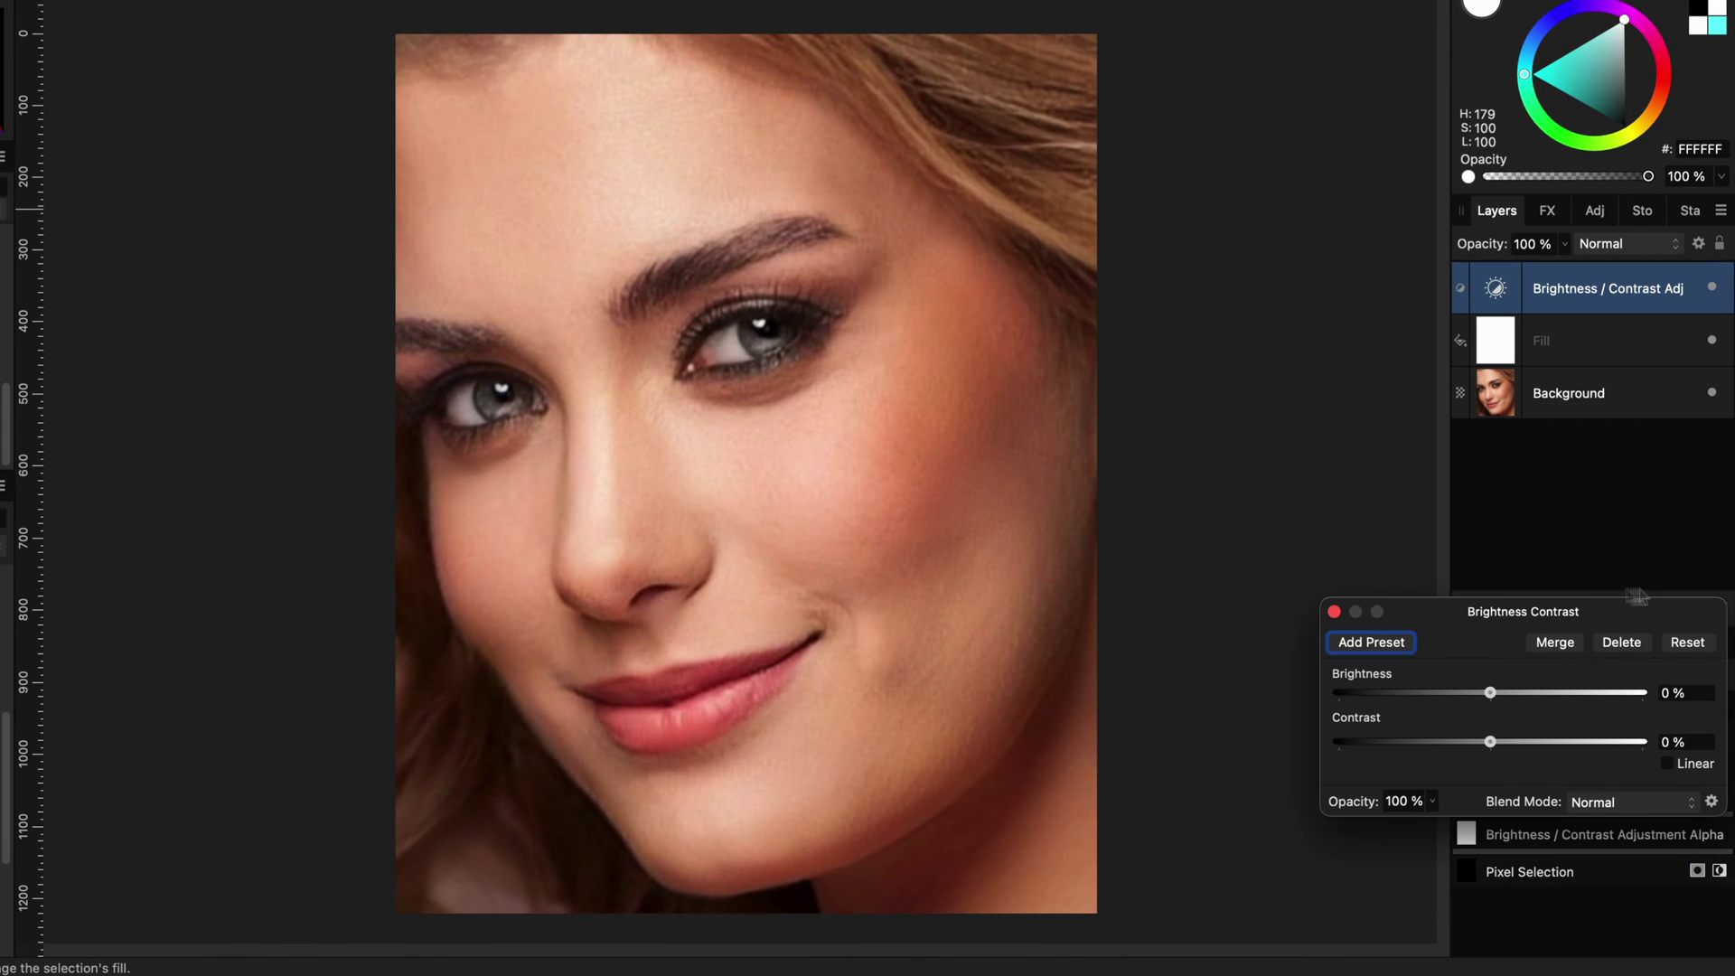
pyautogui.click(1335, 612)
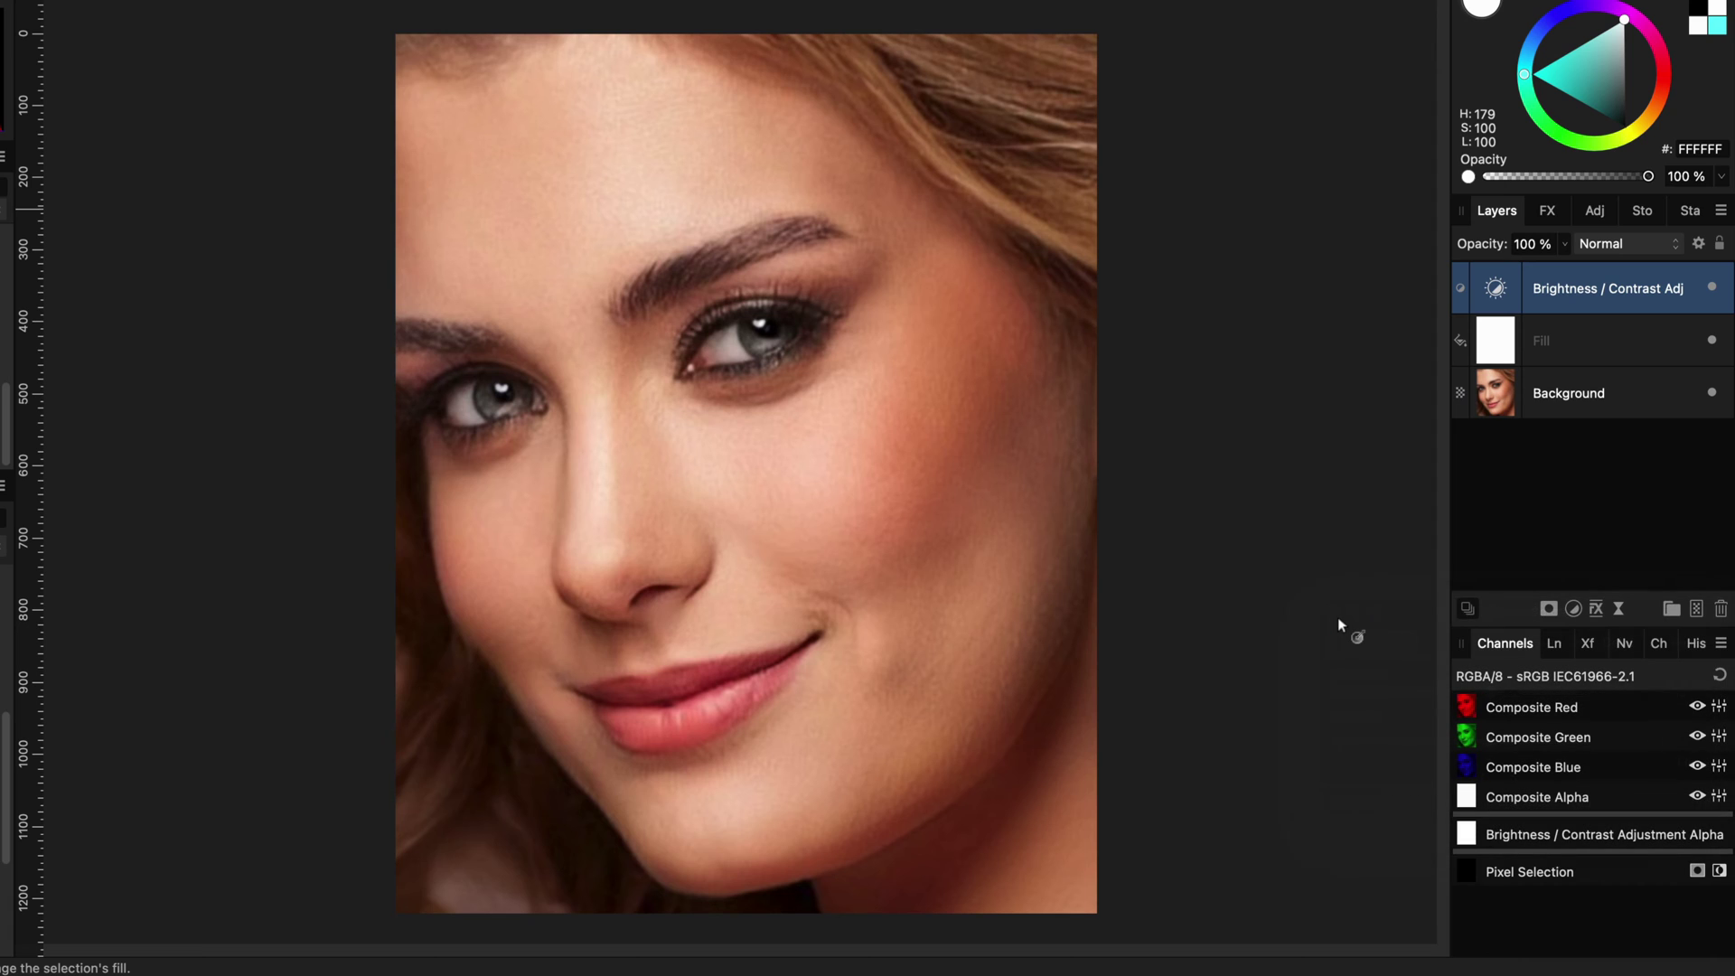
# Add a red-green-blue Gradient Map adjustment set to Colour blend mode.
pyautogui.click(1573, 609)
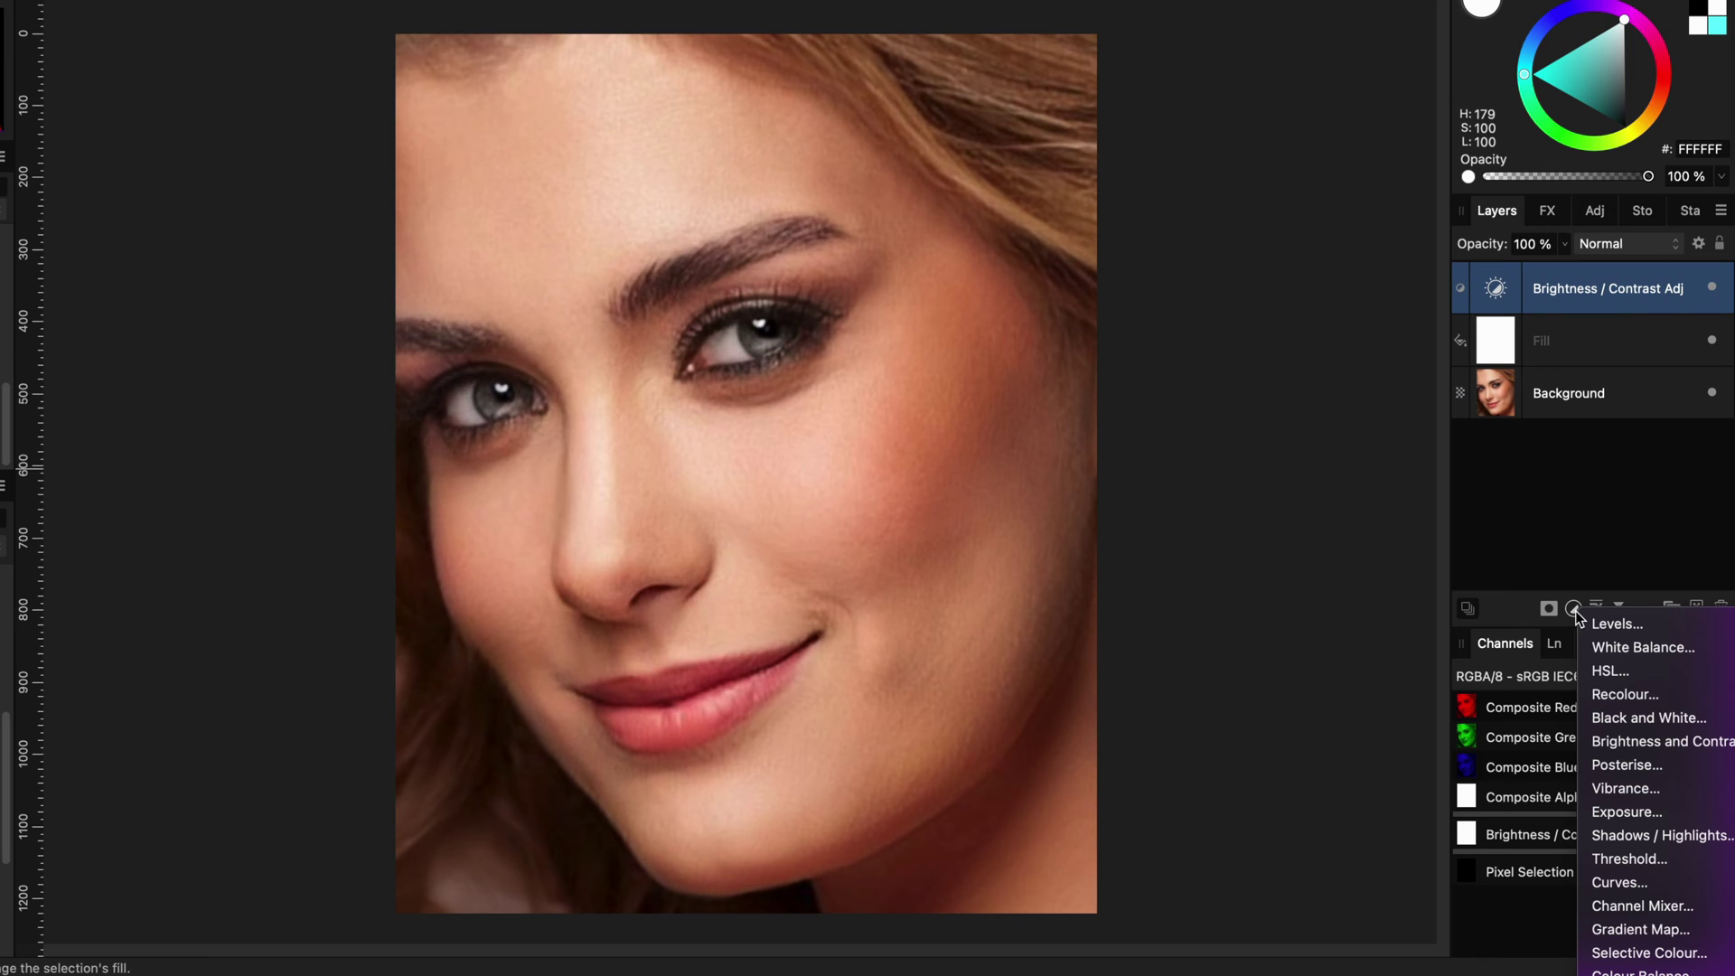
pyautogui.click(1640, 929)
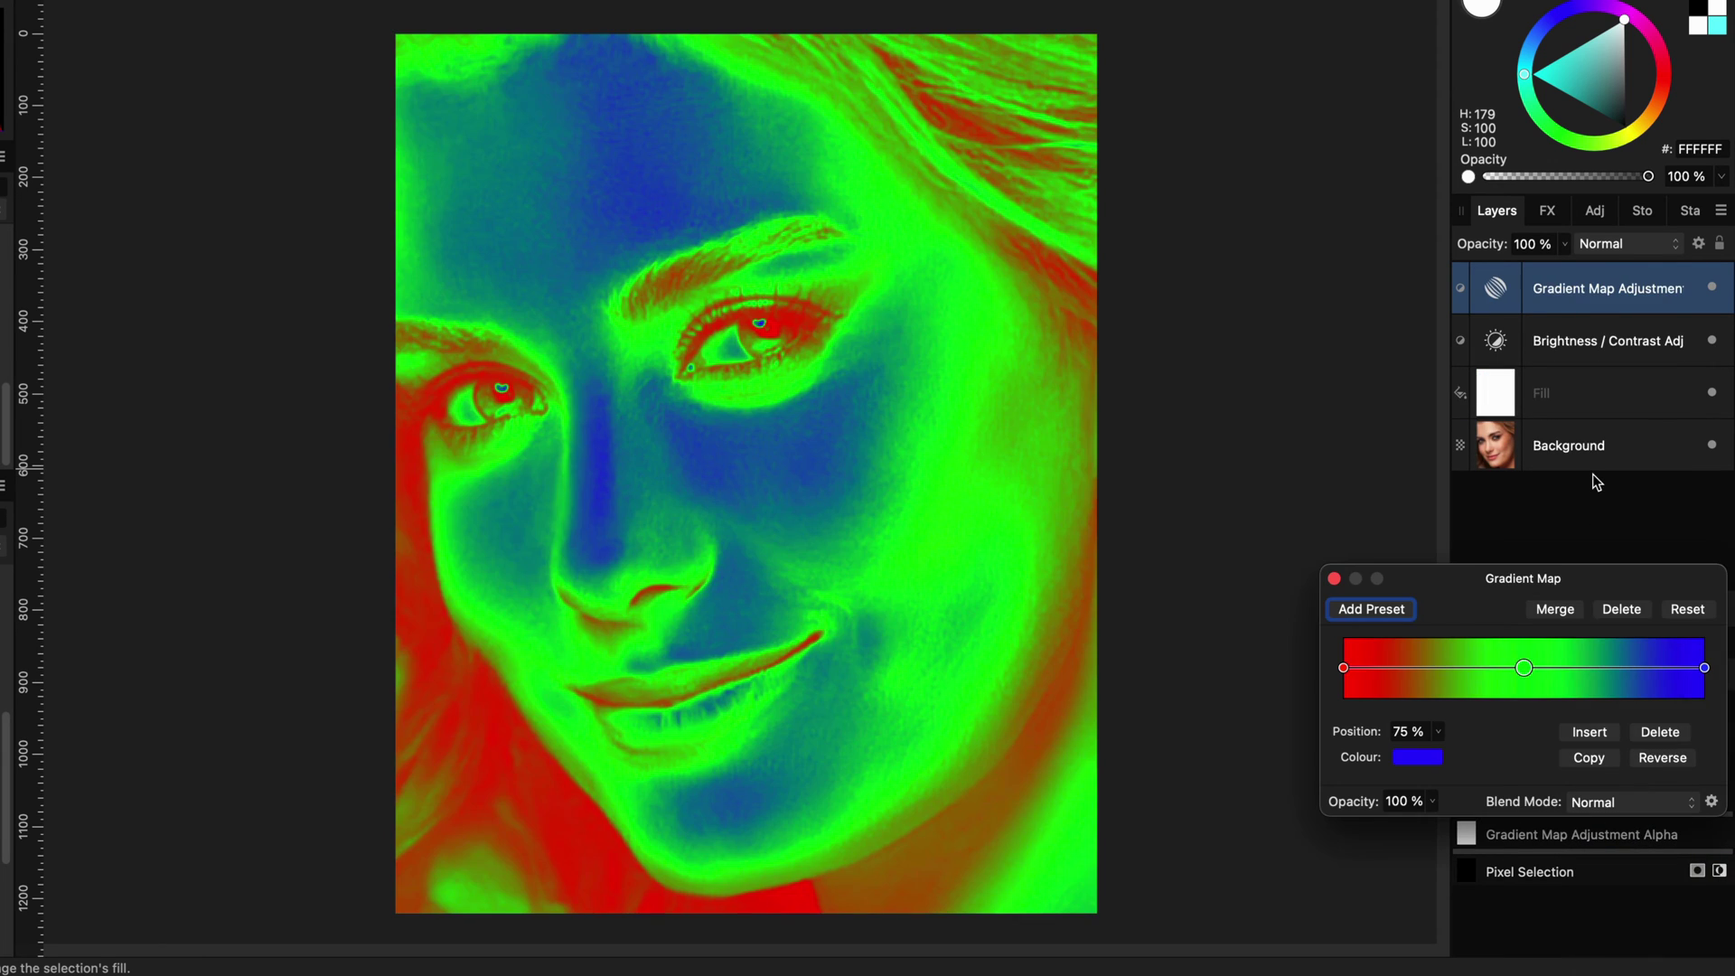
pyautogui.click(1340, 583)
pyautogui.click(1623, 246)
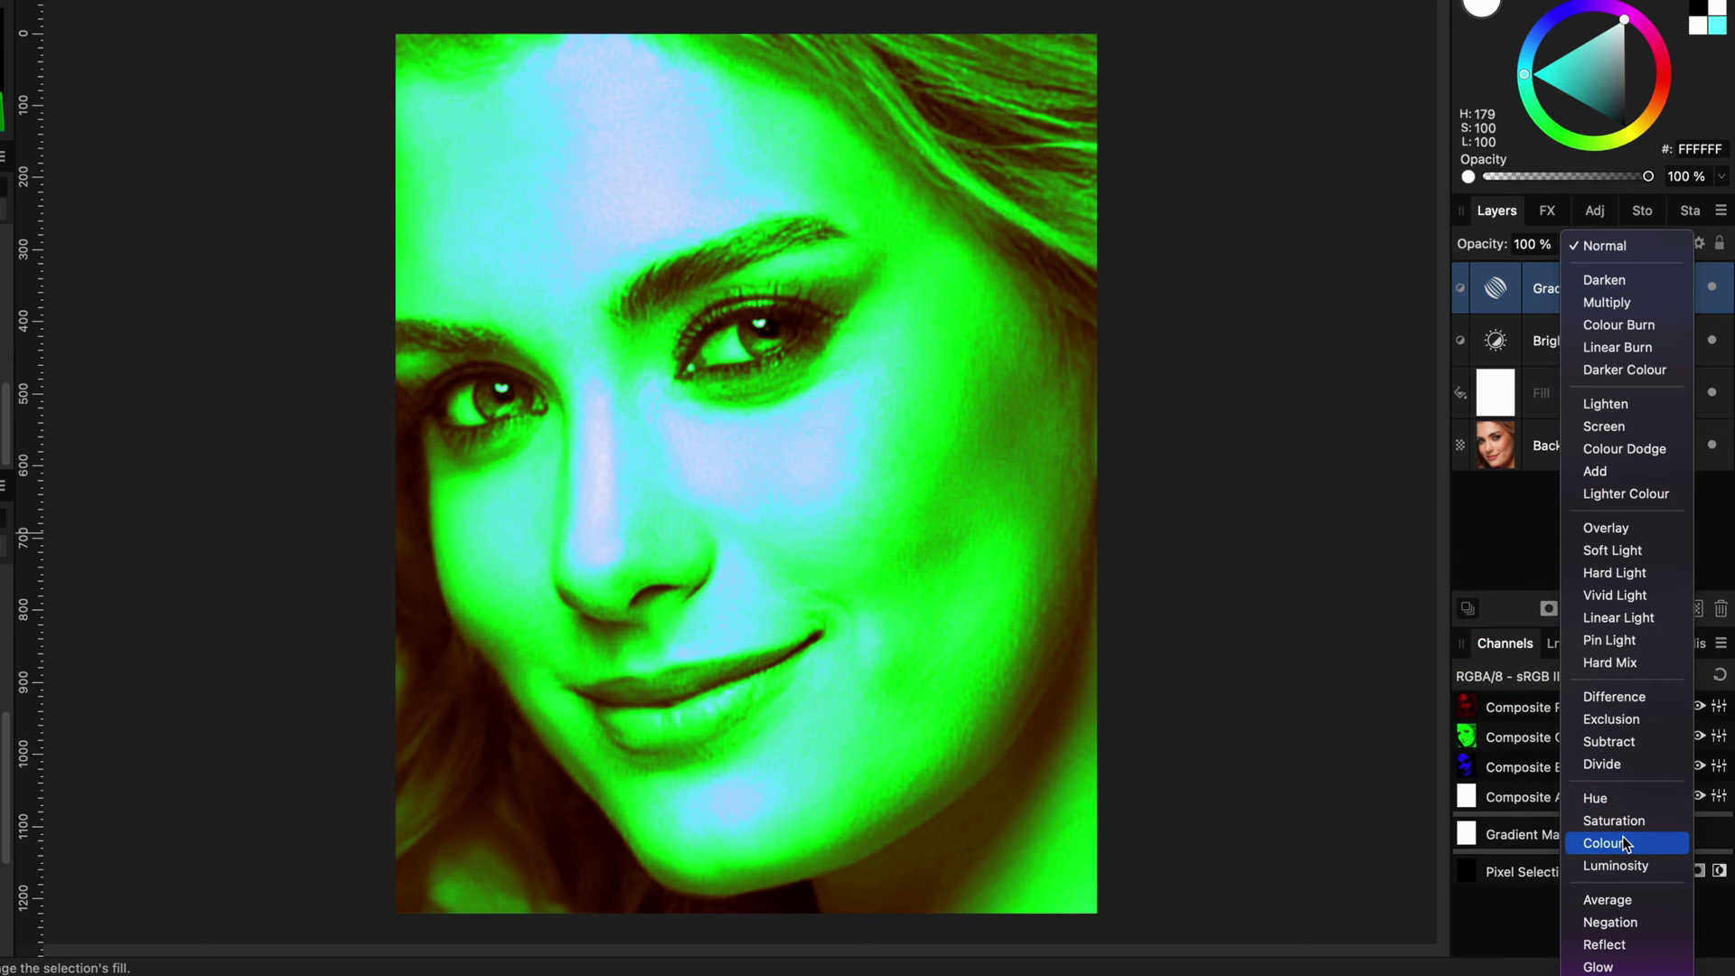
pyautogui.click(1624, 843)
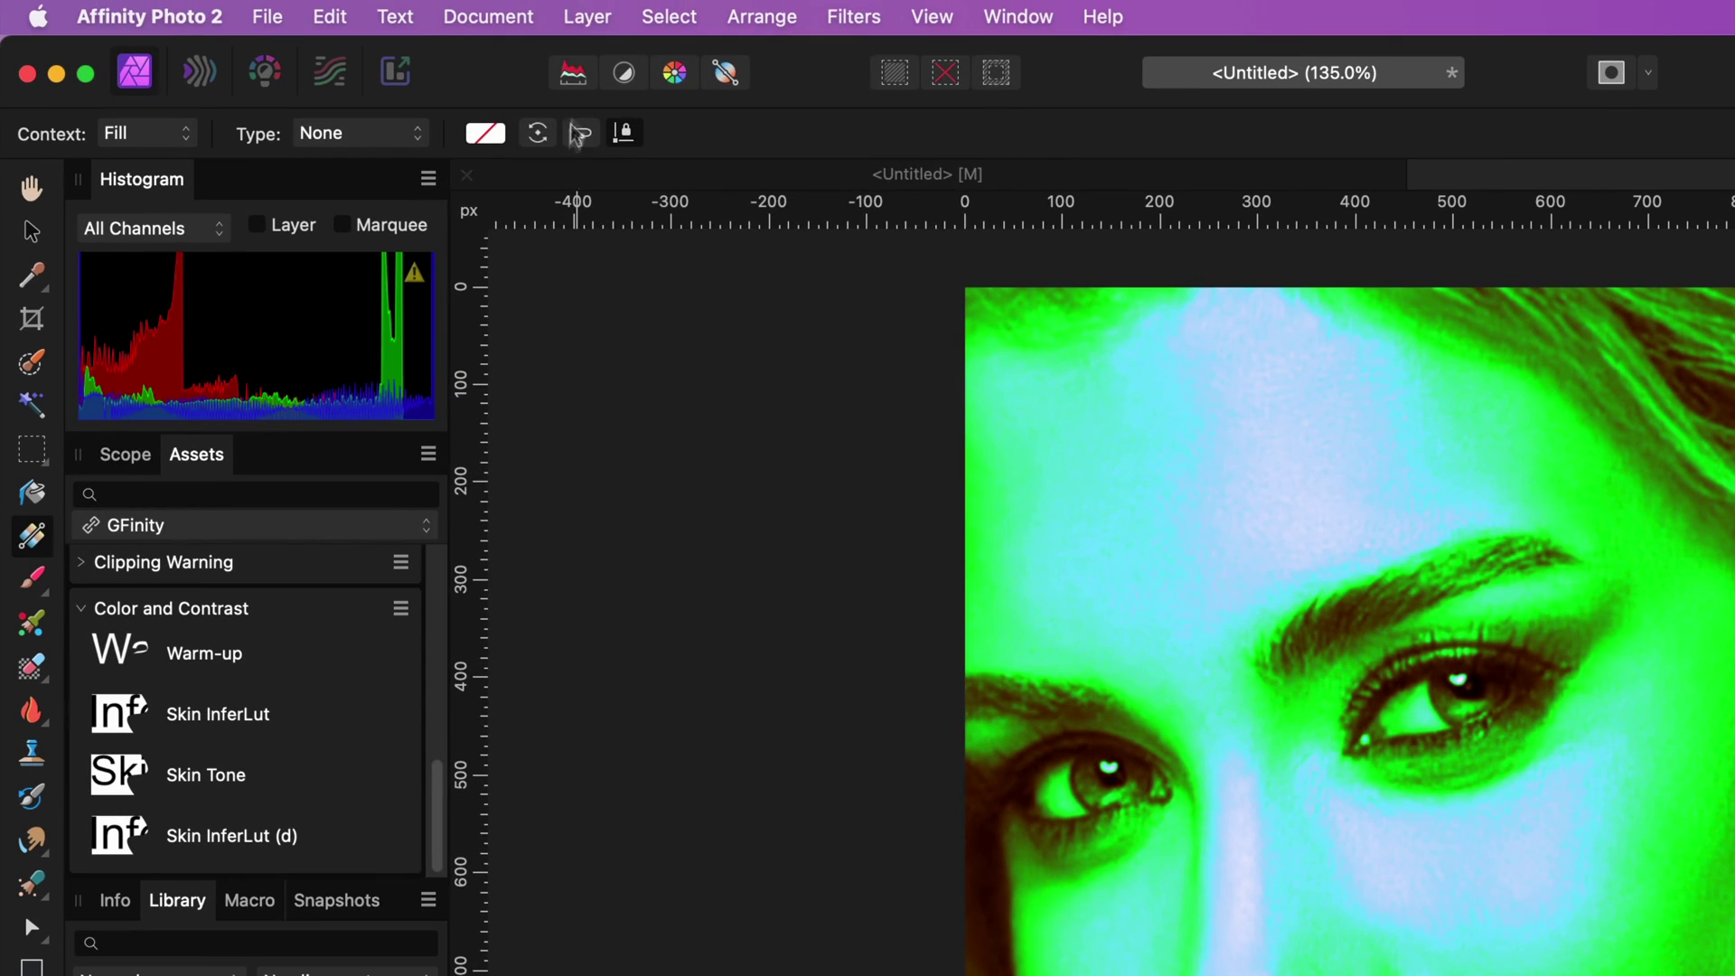
# Add a light cyan fill layer on top, set to Colour blend mode.
pyautogui.click(588, 16)
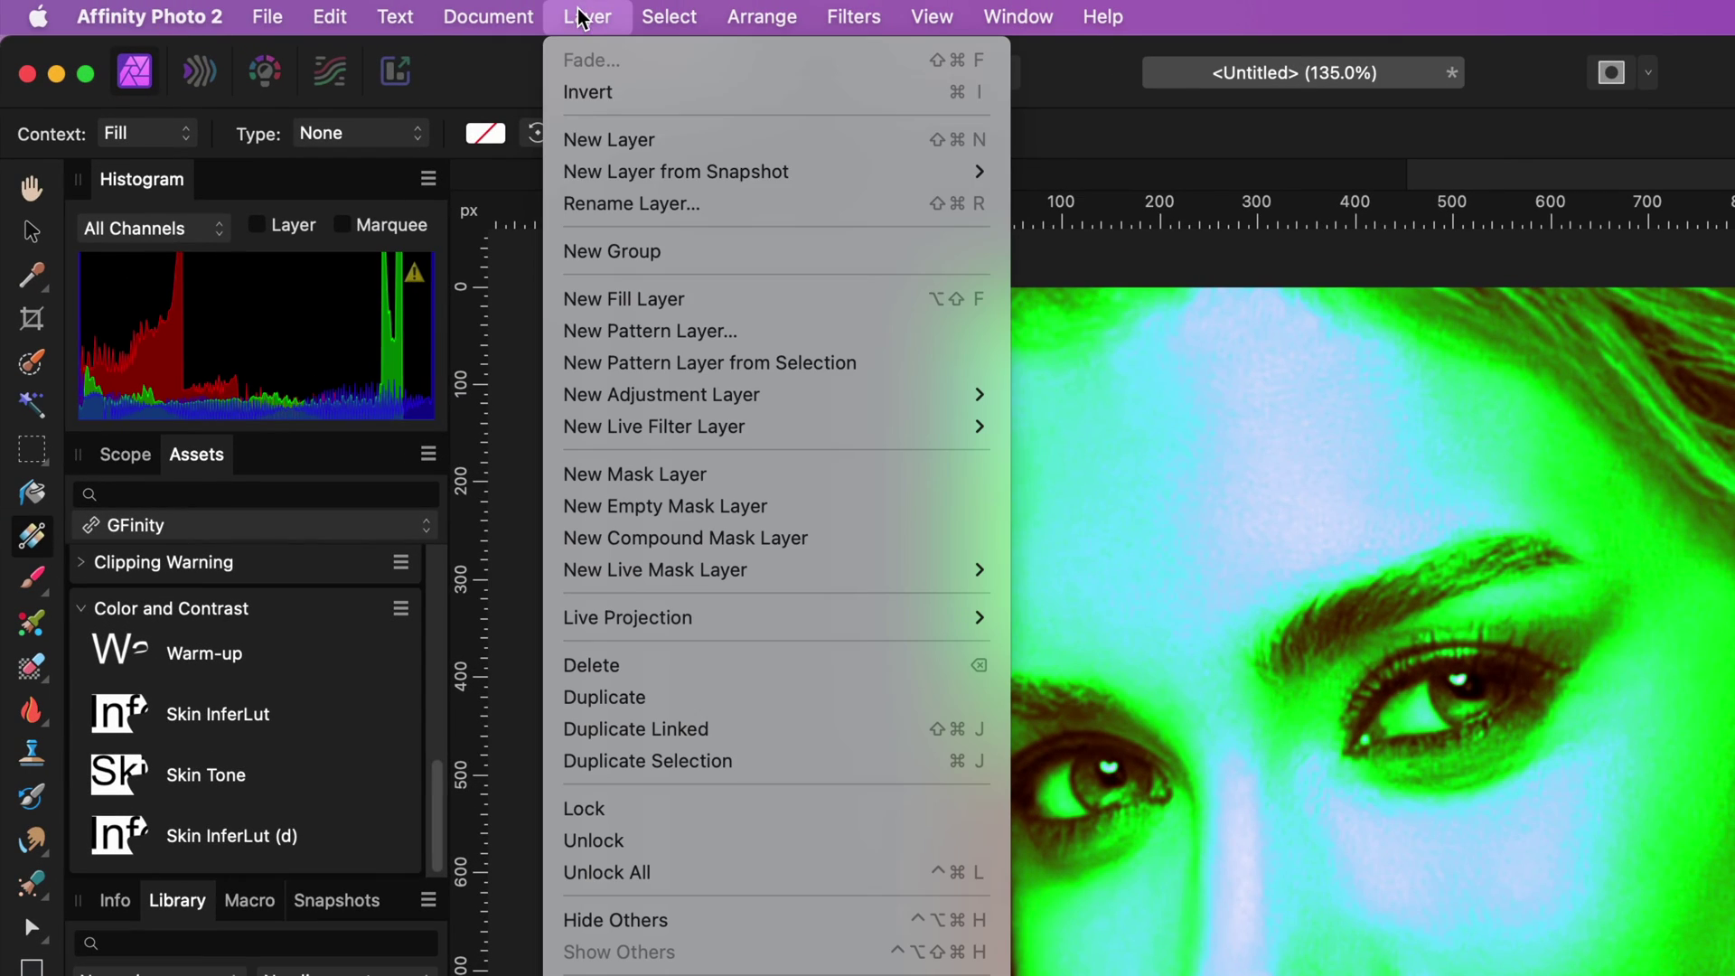
pyautogui.click(624, 298)
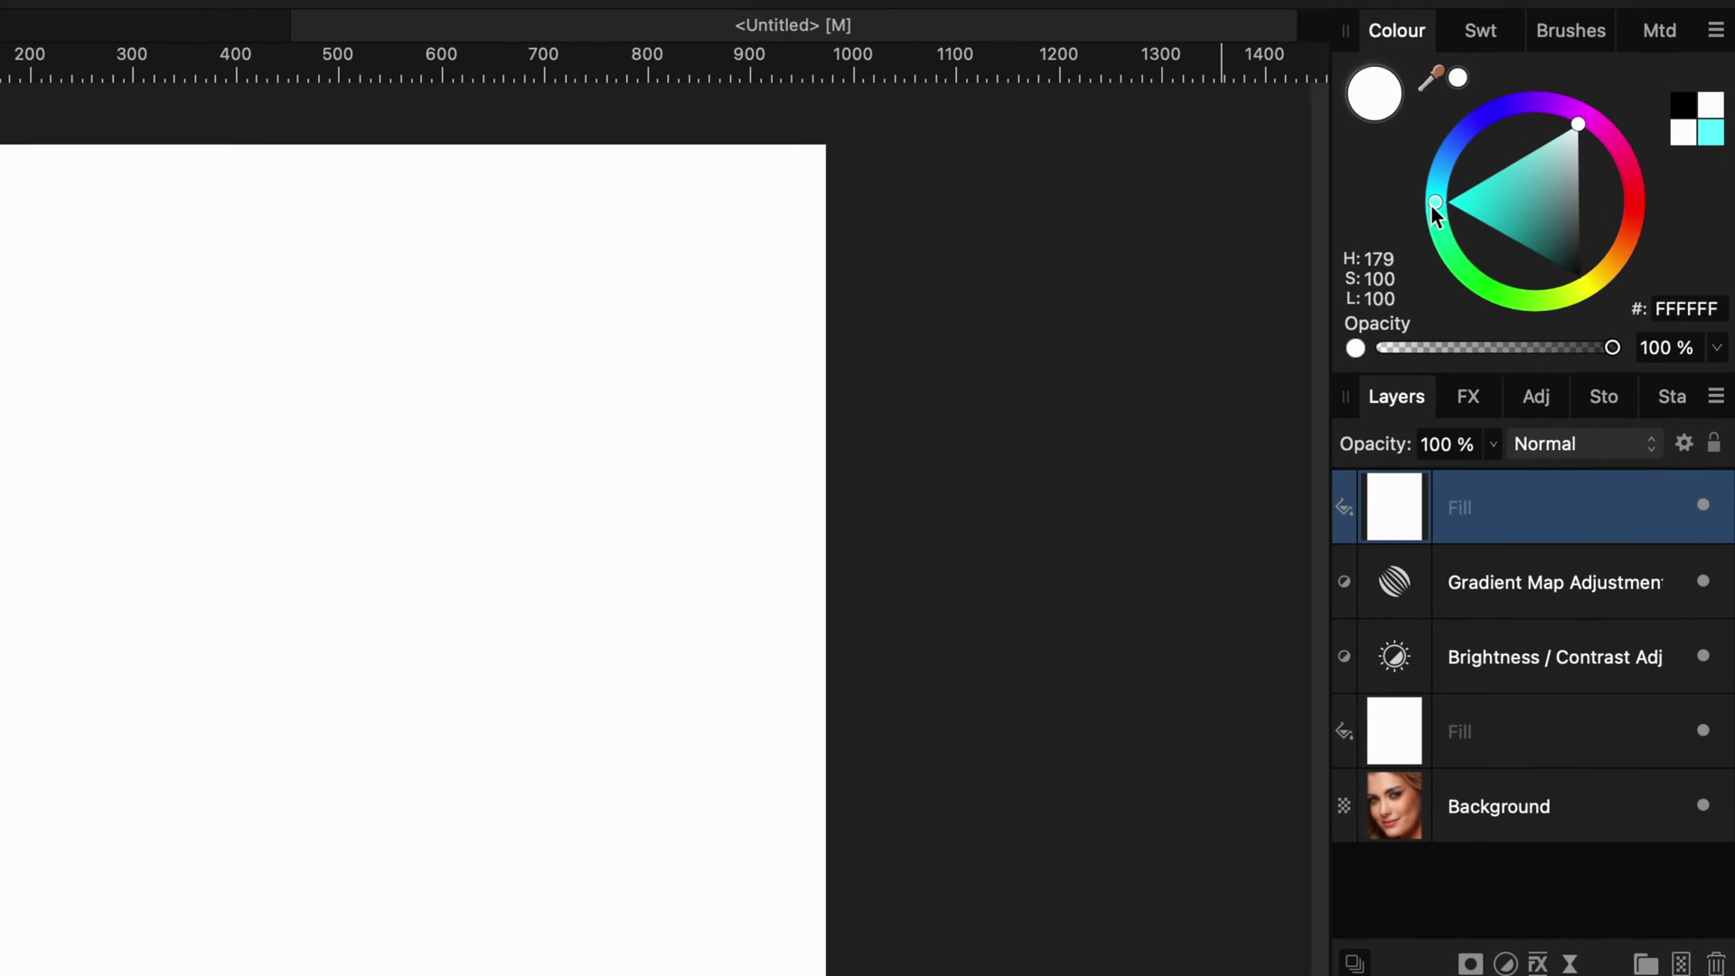
pyautogui.click(1433, 202)
pyautogui.moveTo(1432, 201); pyautogui.dragTo(1428, 197)
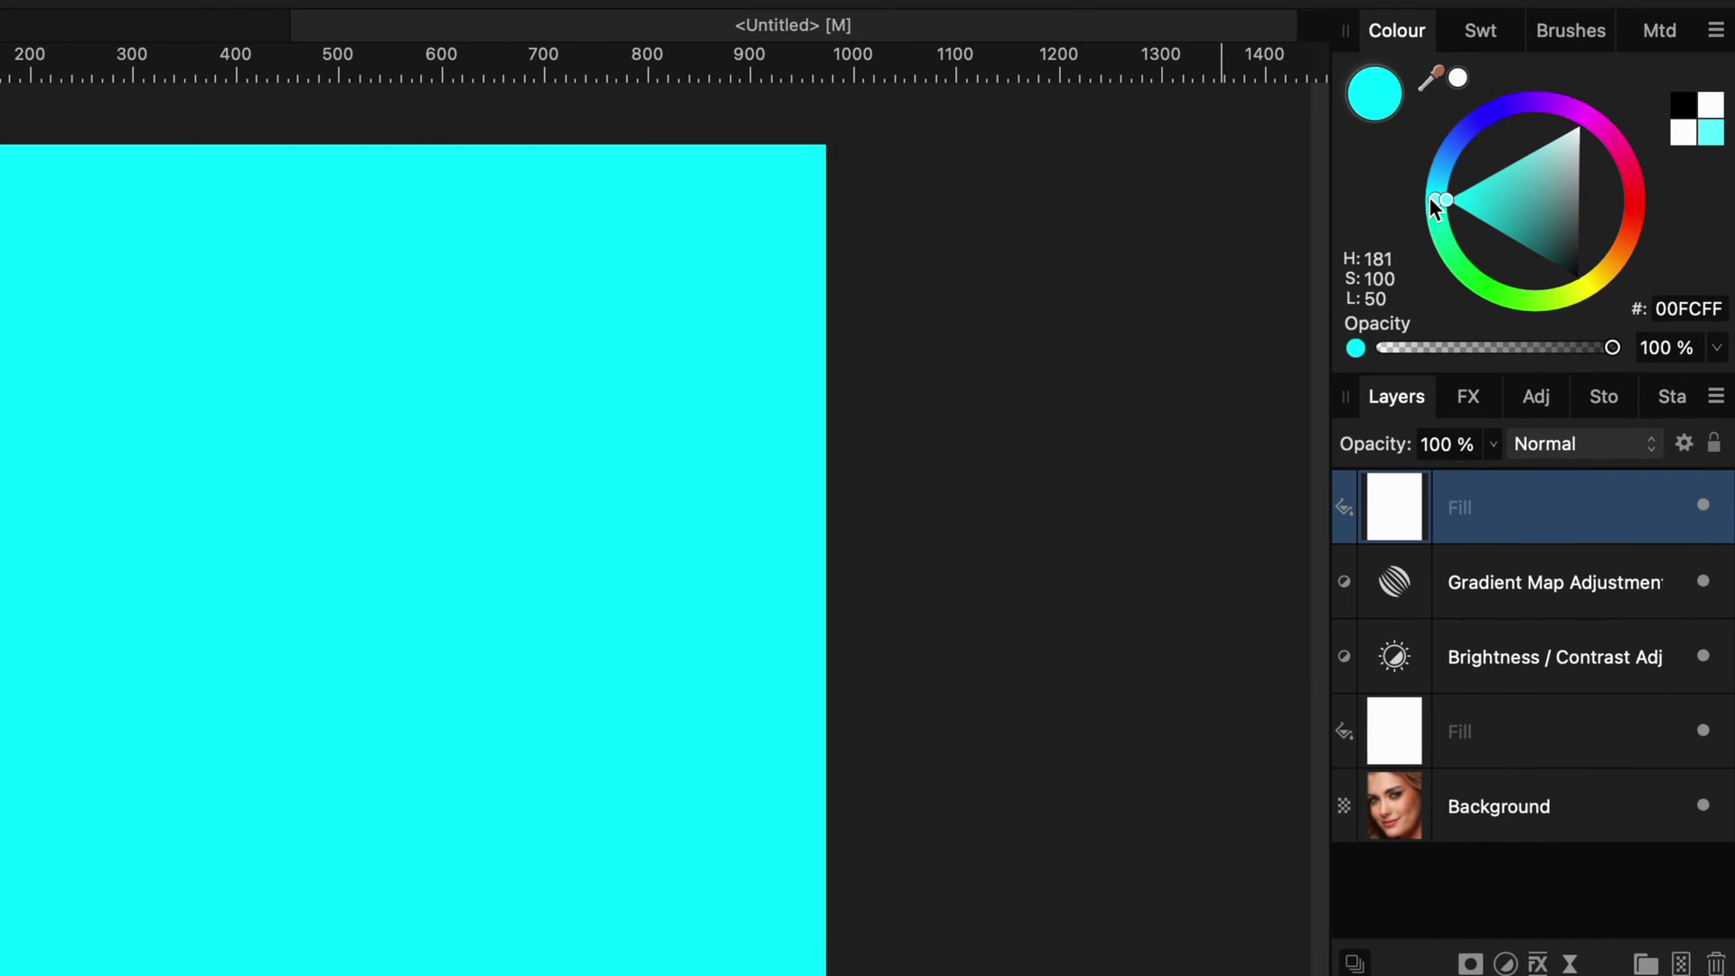
pyautogui.click(1503, 172)
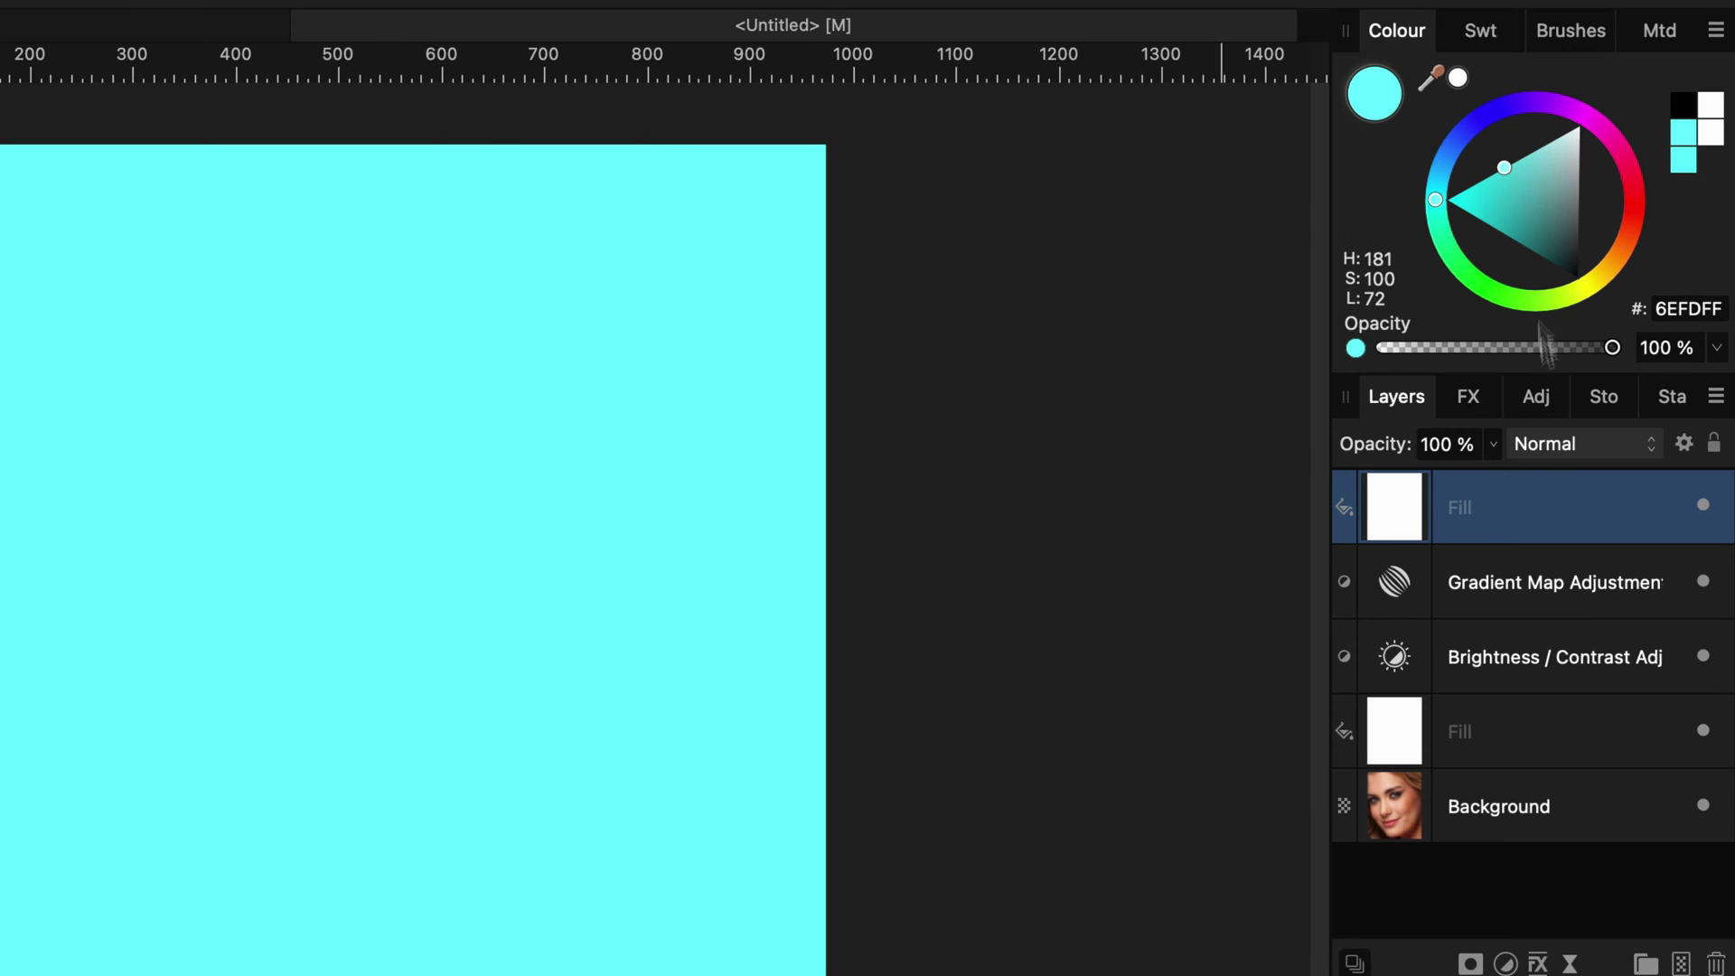
pyautogui.click(1545, 444)
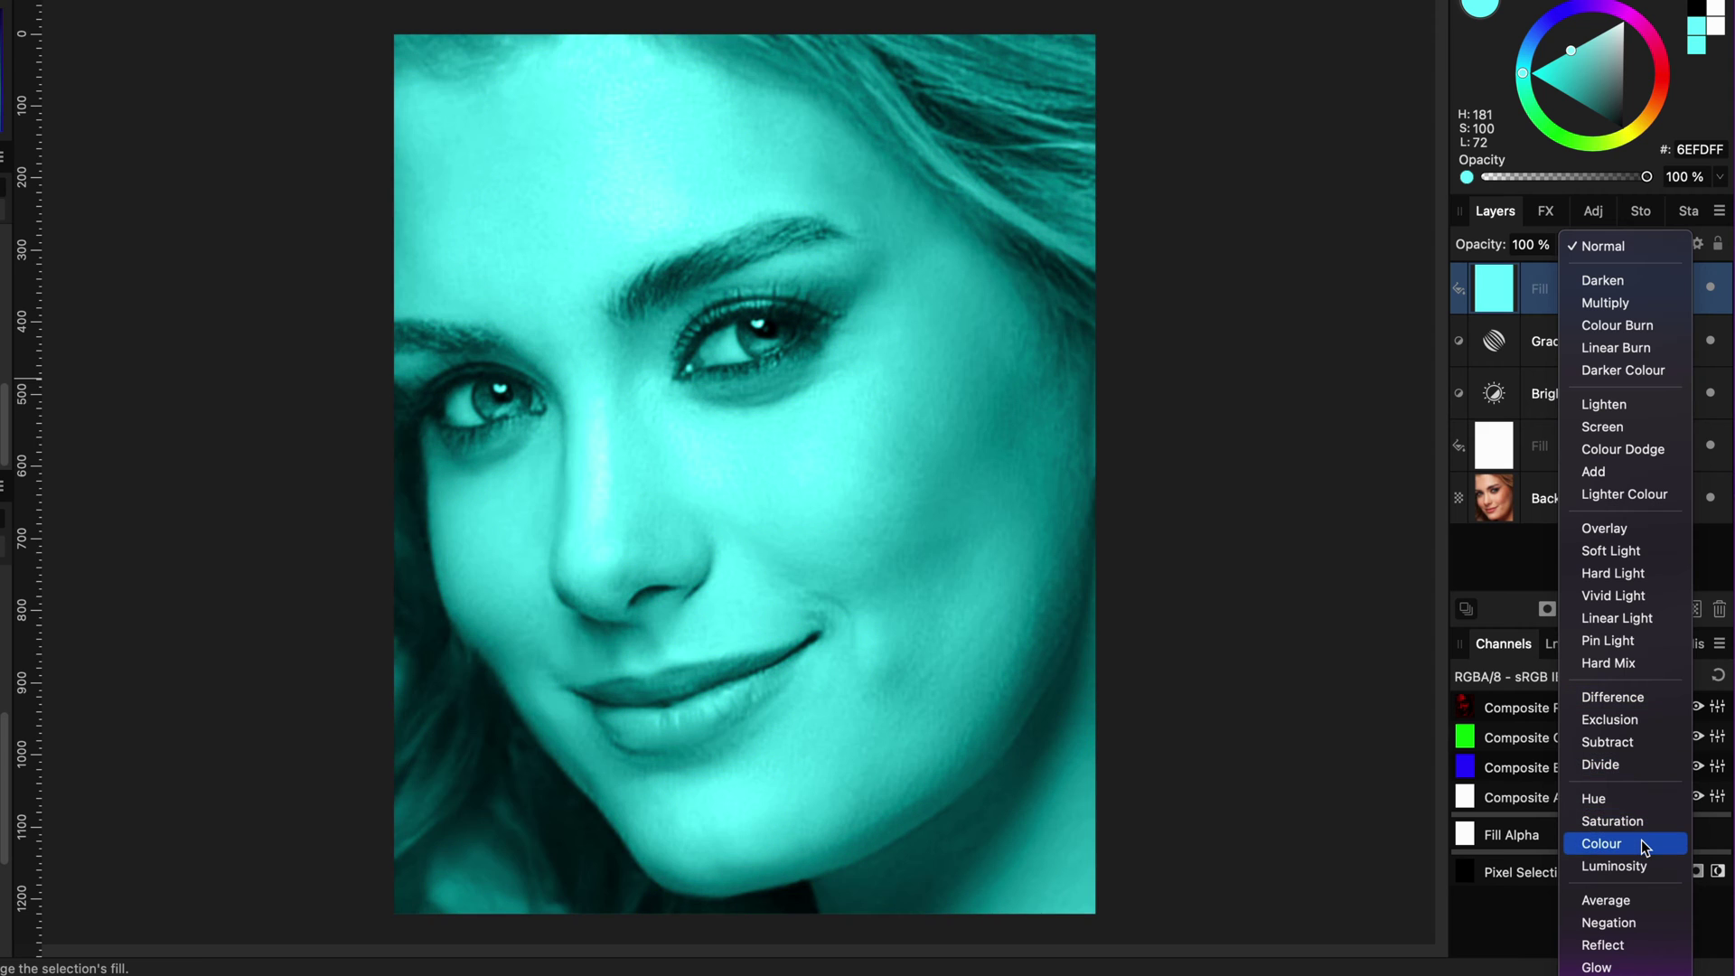
pyautogui.click(1642, 845)
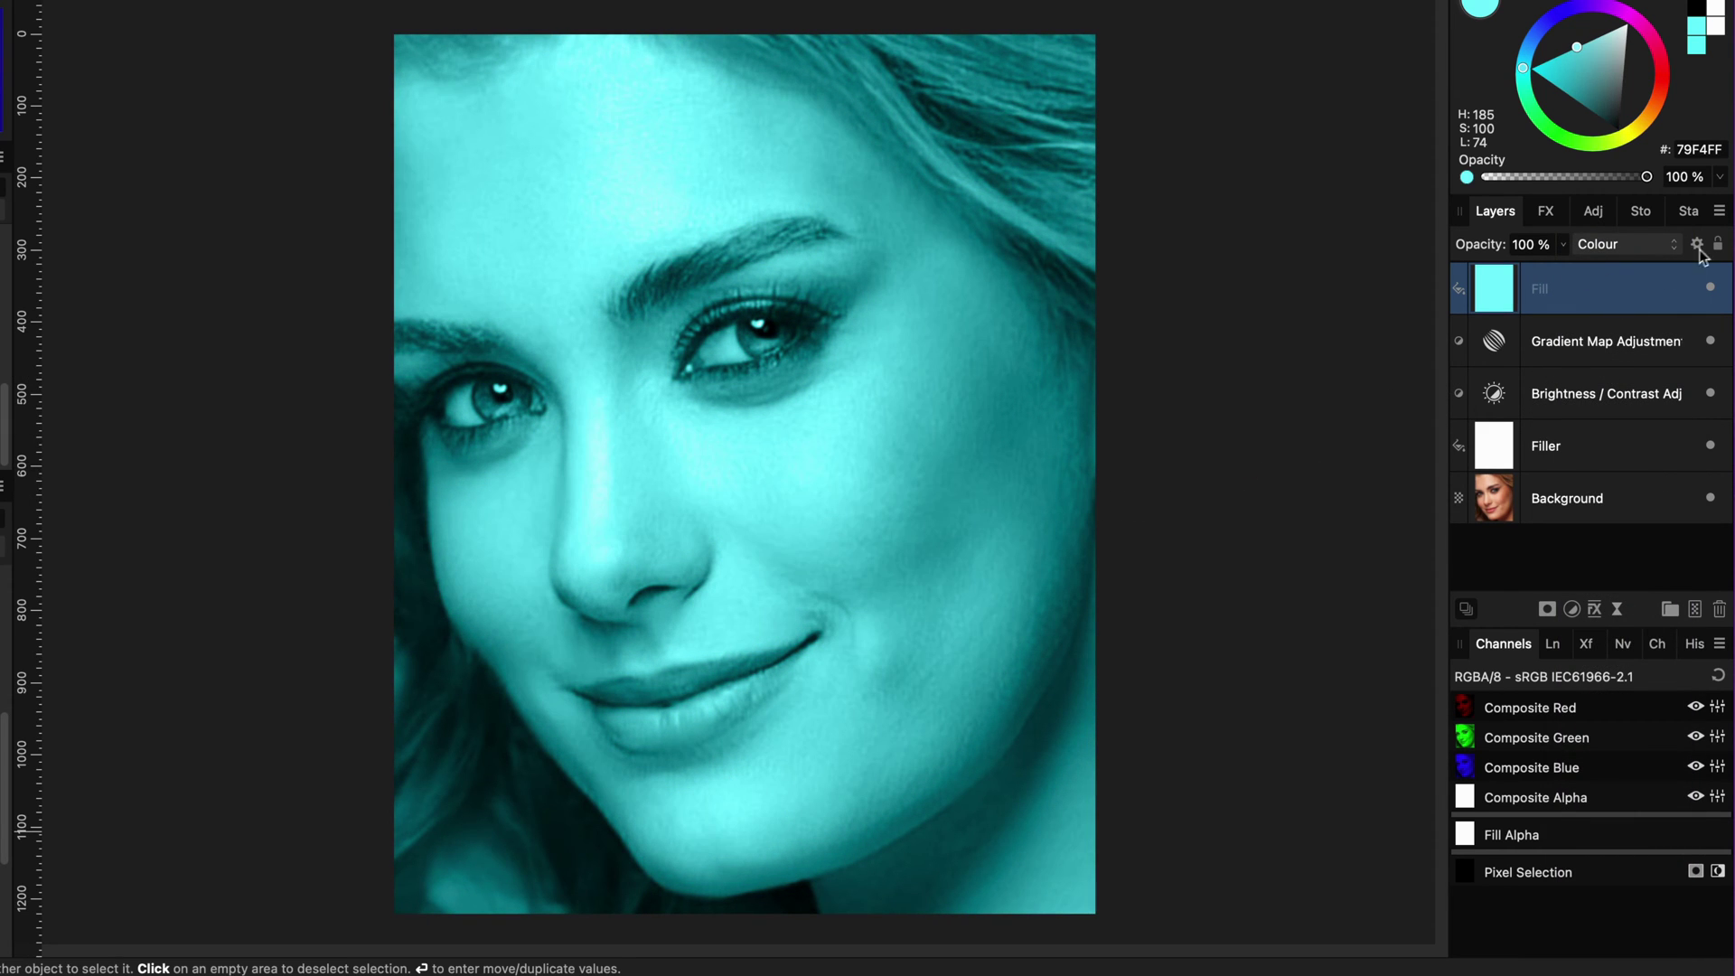
# Drag the cyan fill's Underlying blend range left node to 0% to spare the shadows.
pyautogui.click(1696, 246)
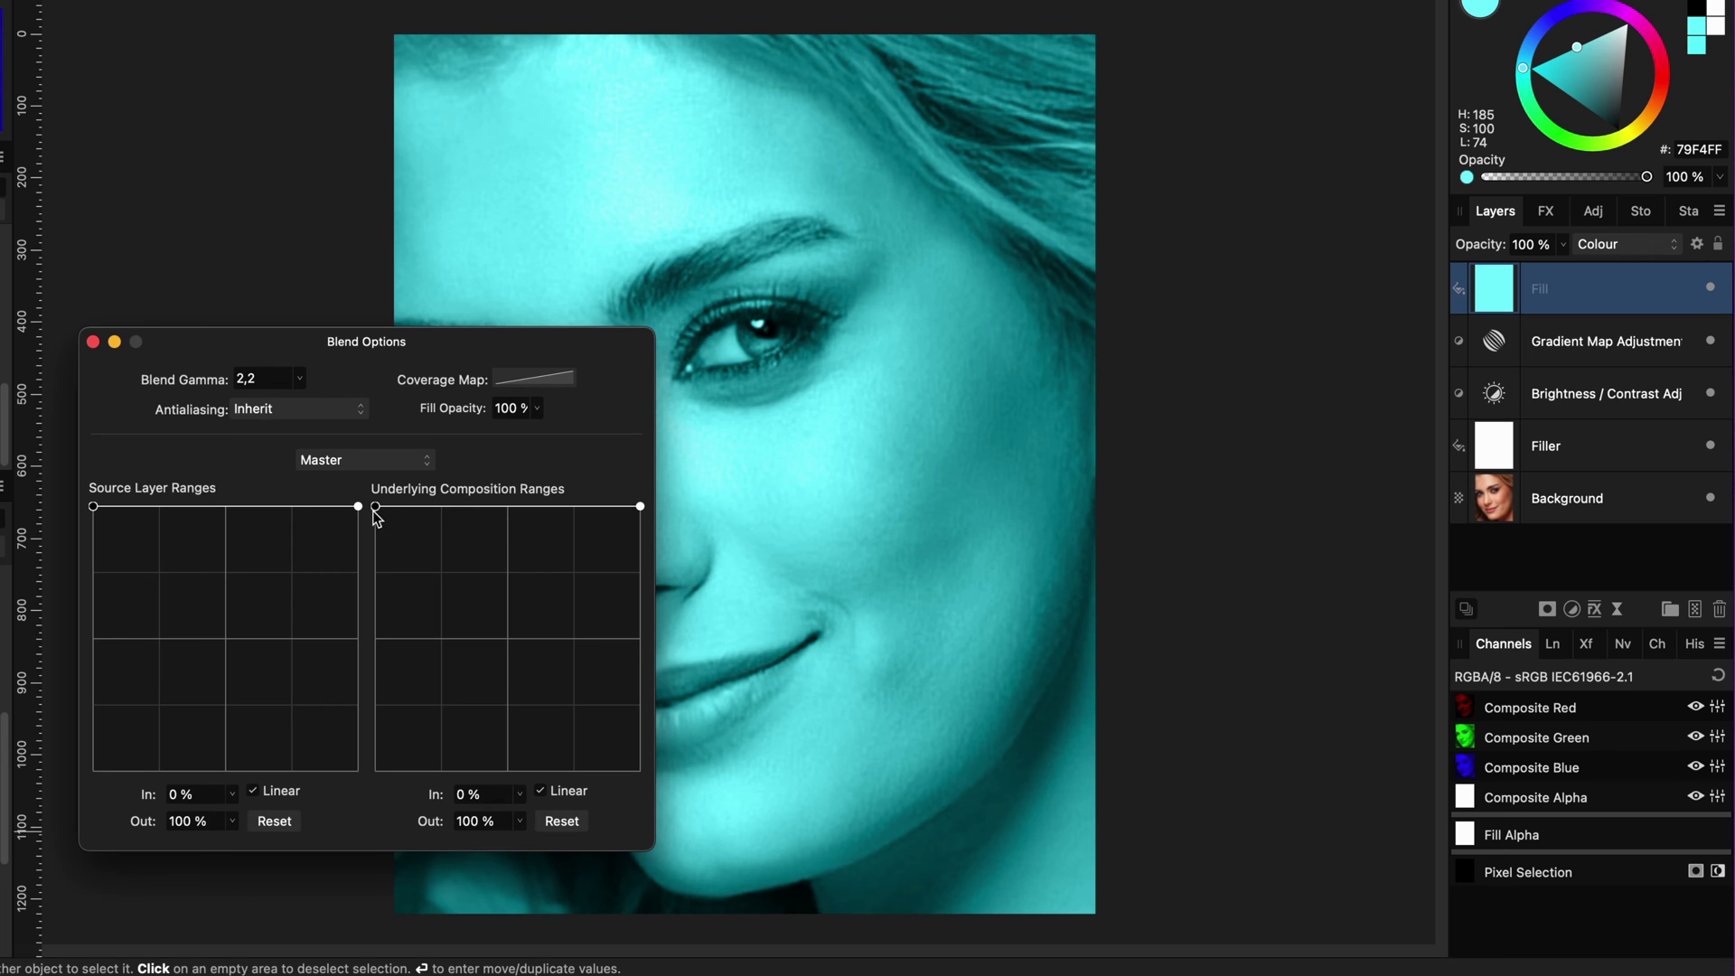
pyautogui.moveTo(376, 518); pyautogui.dragTo(362, 912)
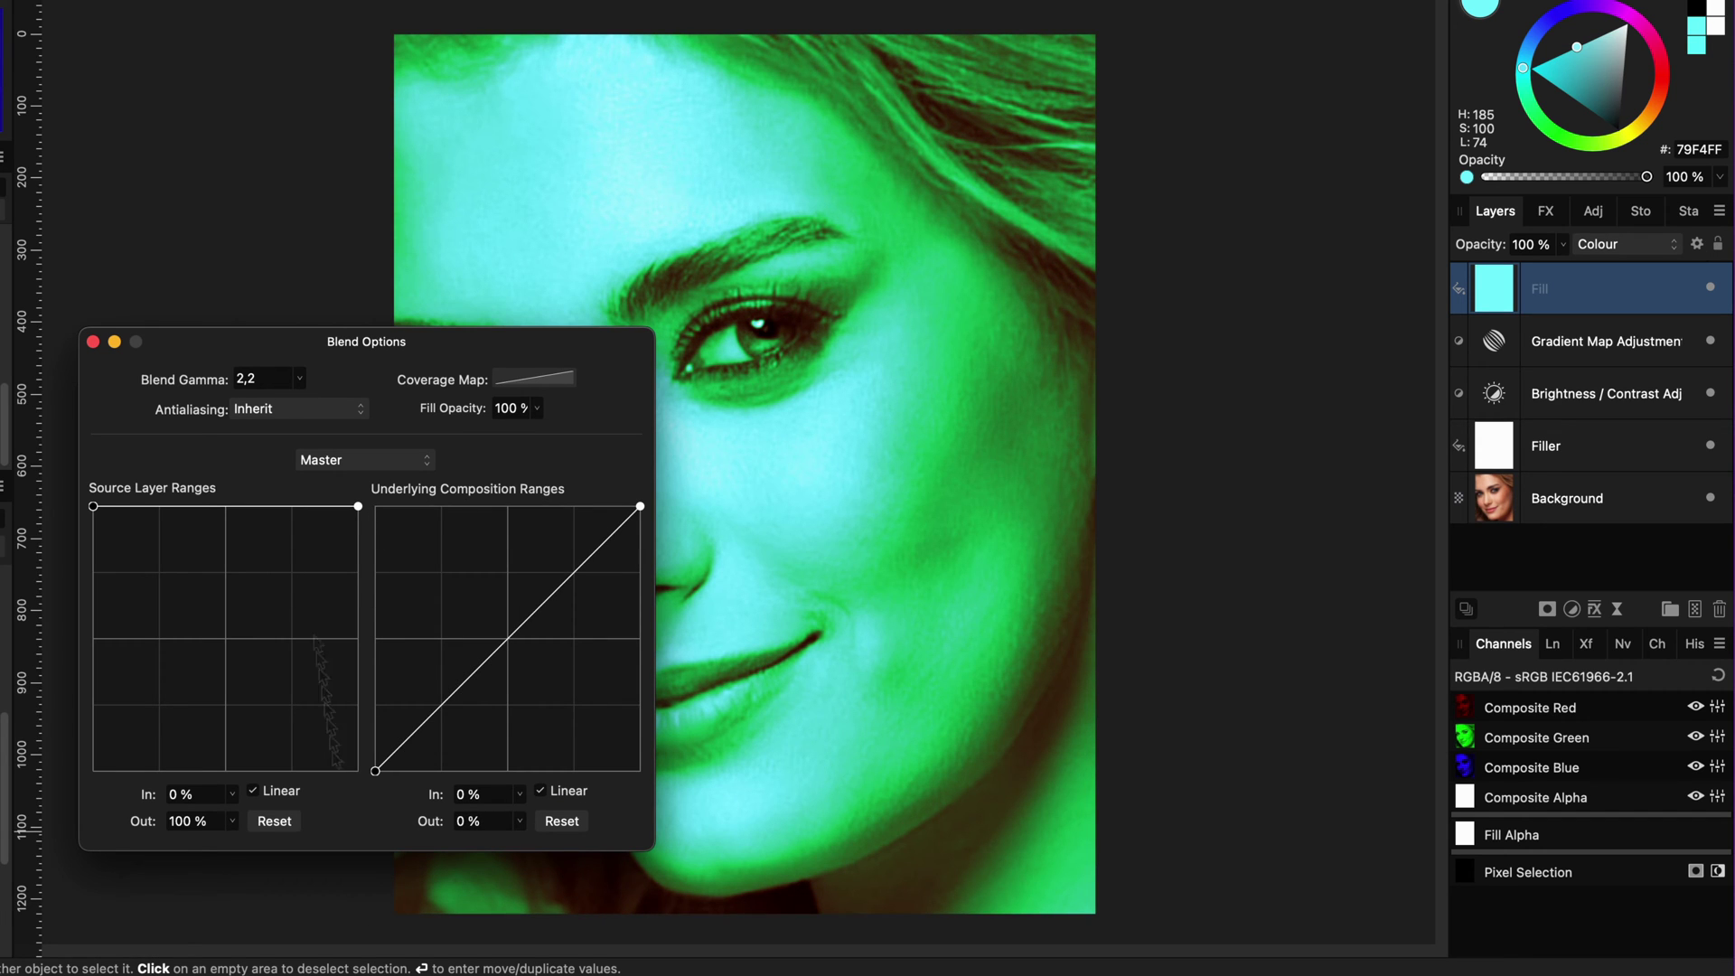
pyautogui.click(92, 341)
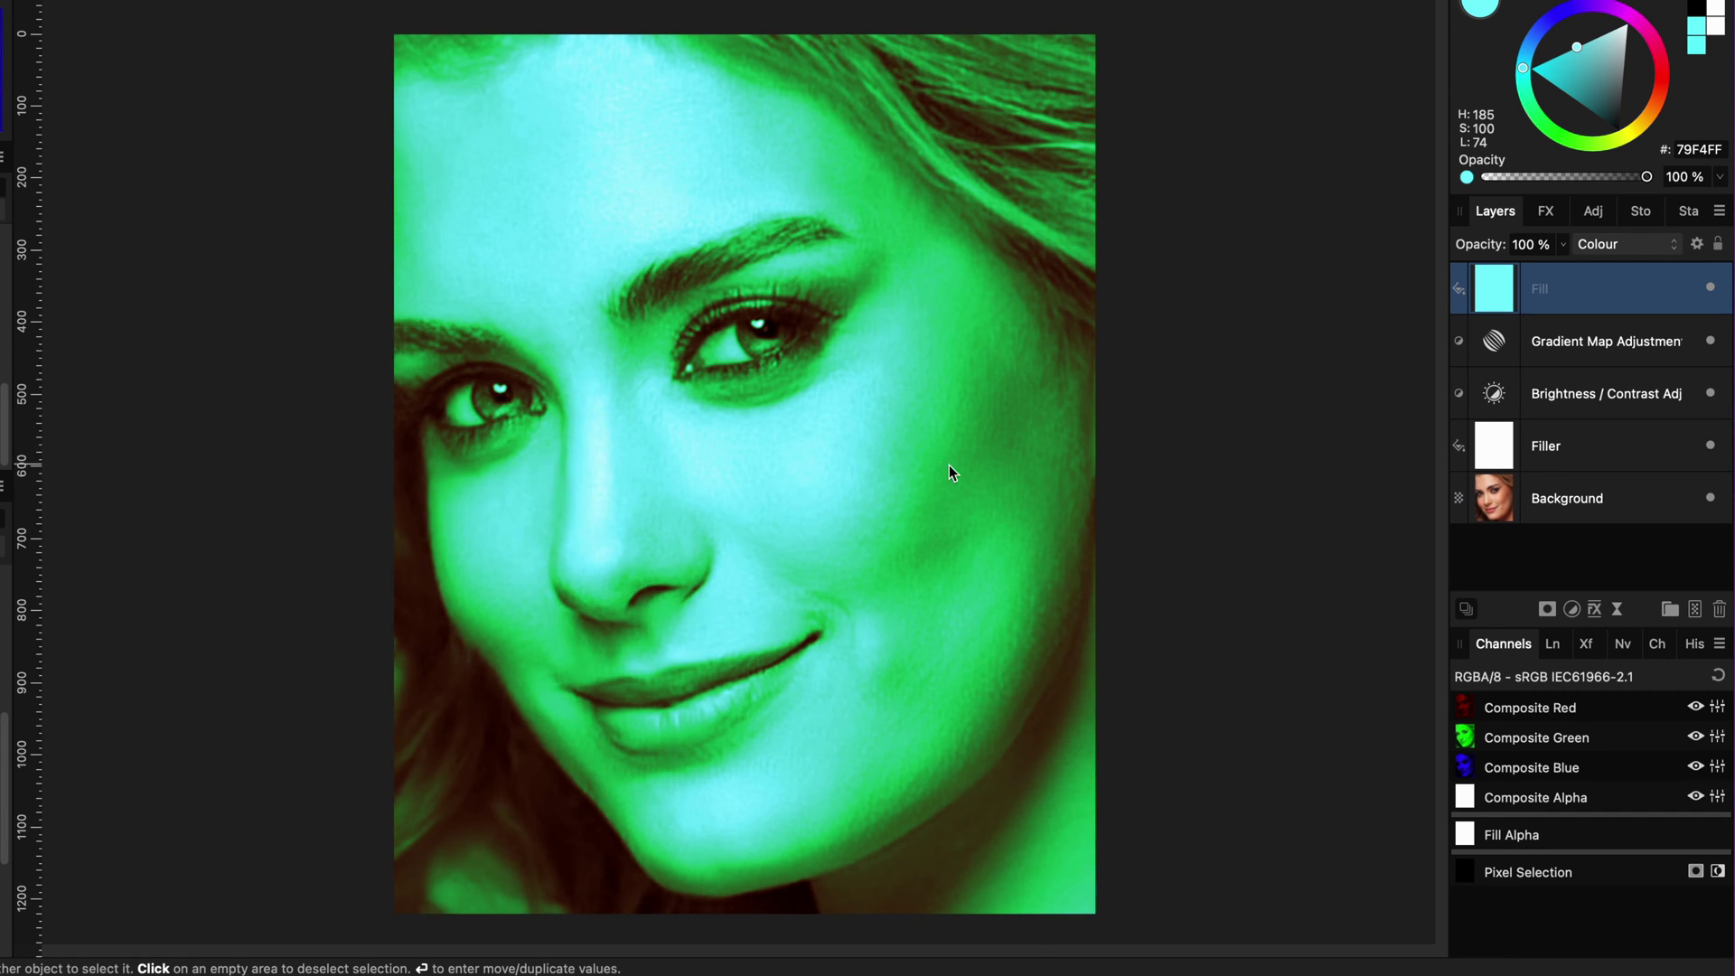
pyautogui.click(1572, 610)
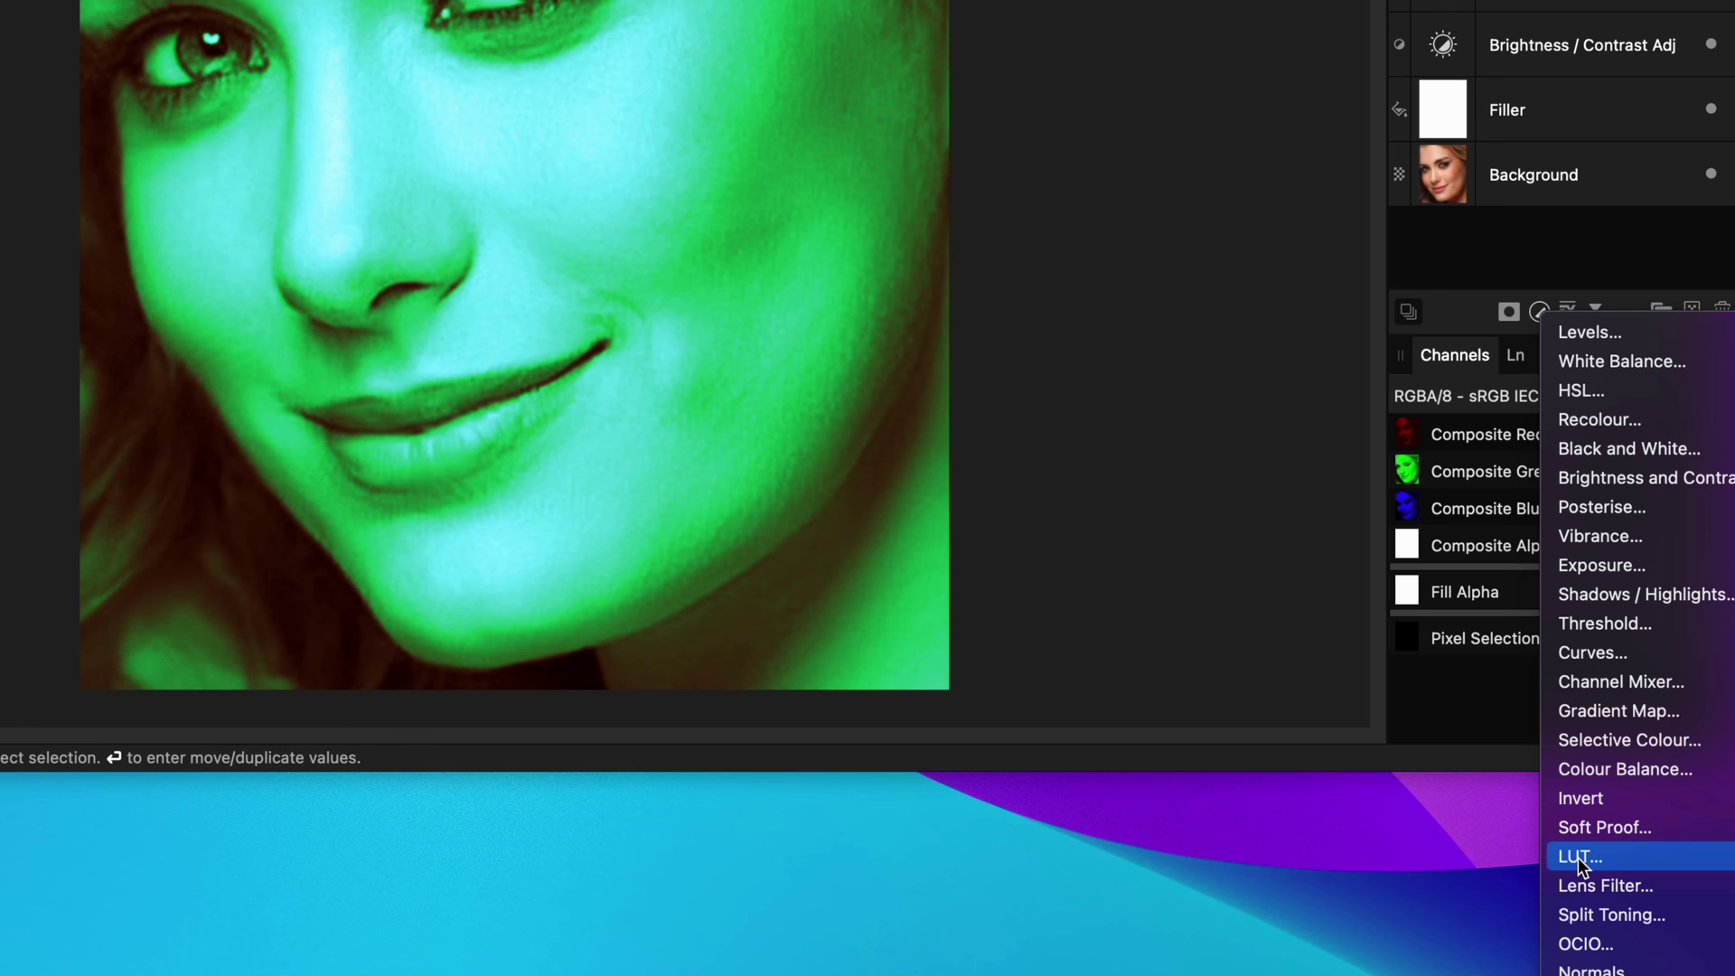
# Add a LUT adjustment and group the layers from LUT Adjustment down to Filler.
pyautogui.click(1577, 858)
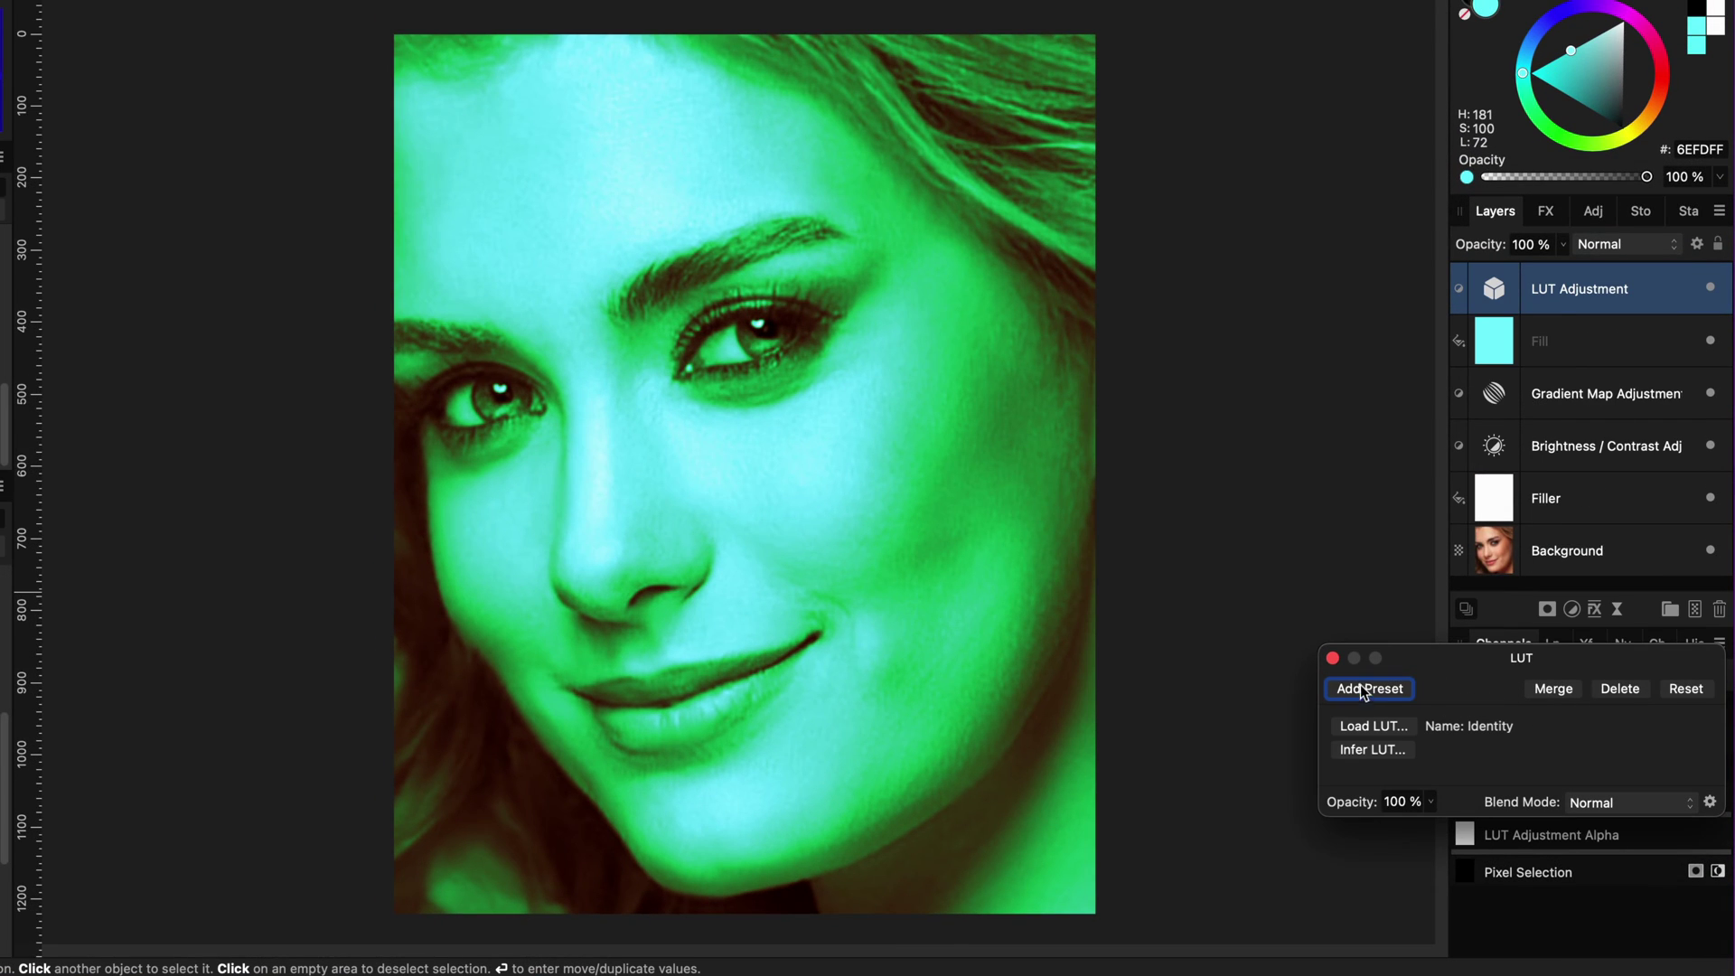
pyautogui.click(1331, 658)
pyautogui.keyDown('shift'); pyautogui.click(1568, 510); pyautogui.keyUp('shift')
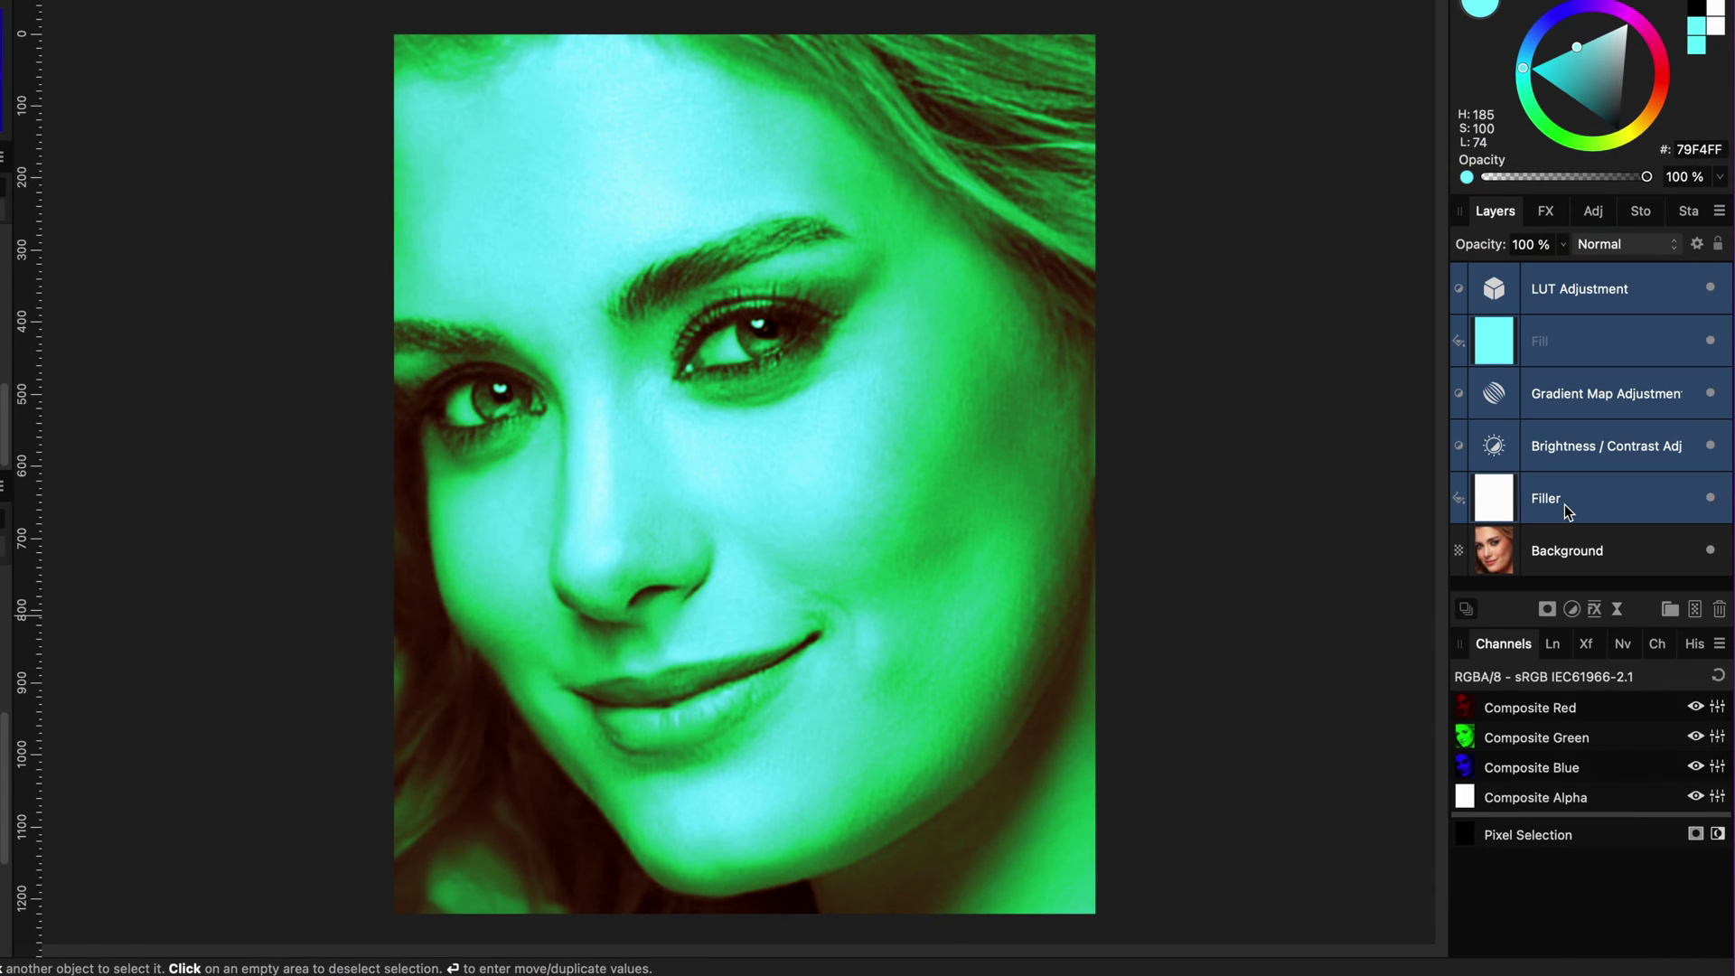
pyautogui.rightClick(1568, 510)
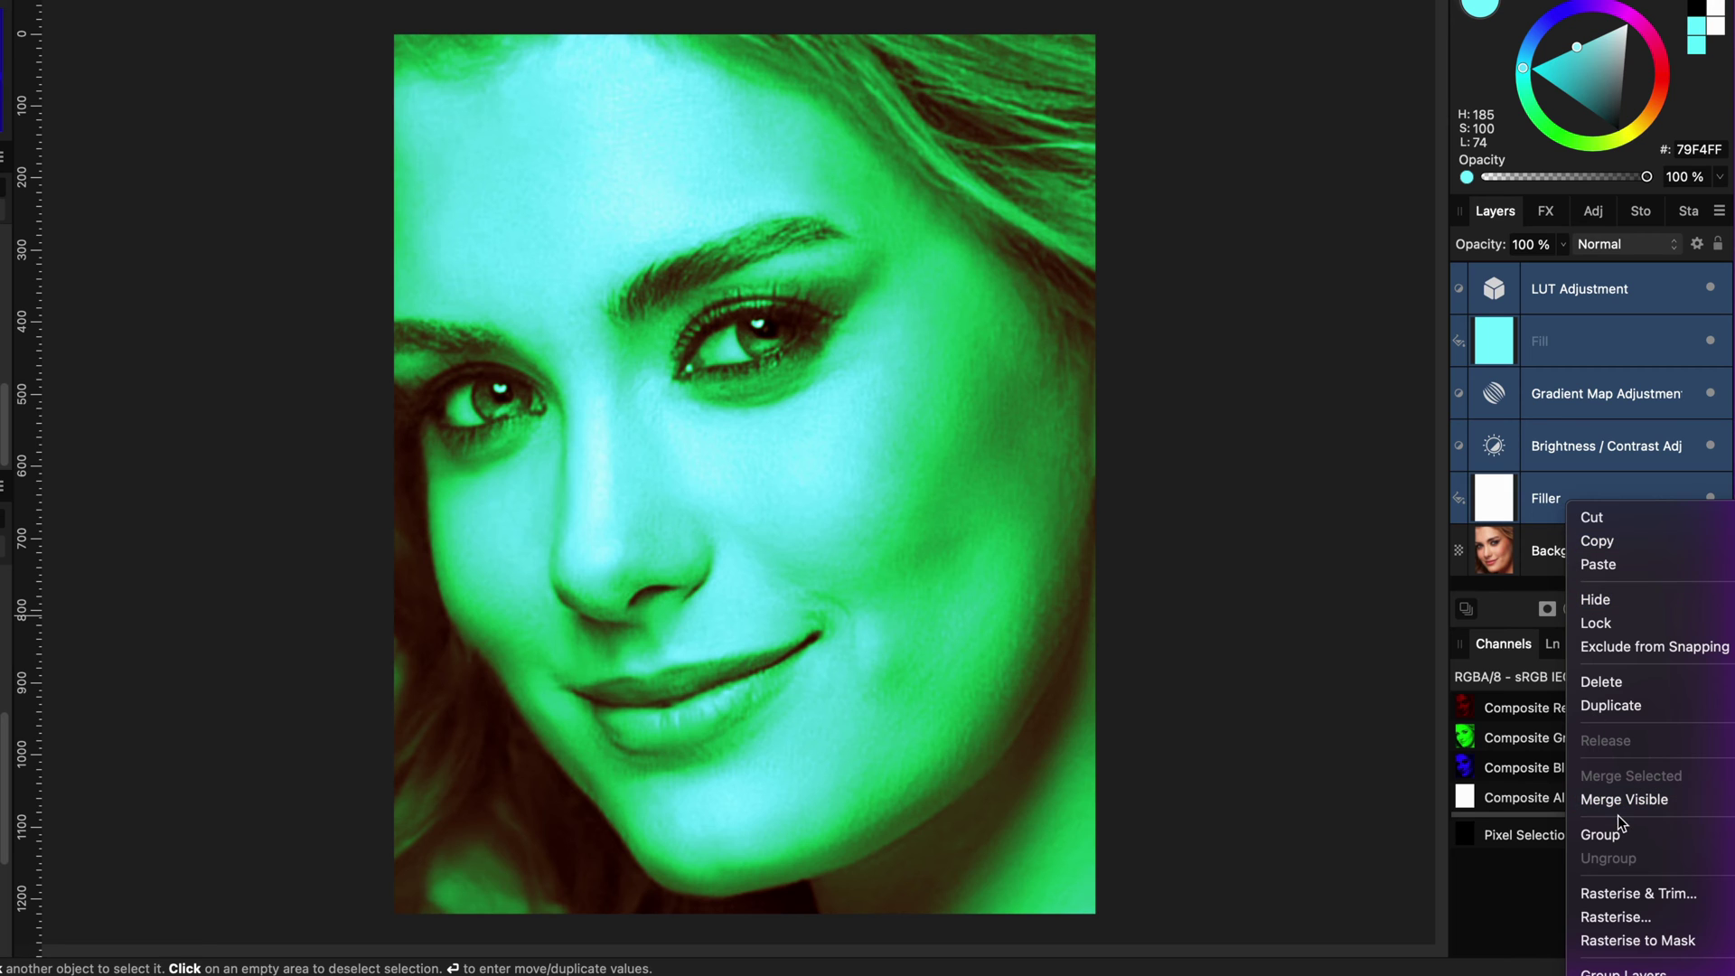
pyautogui.click(1513, 544)
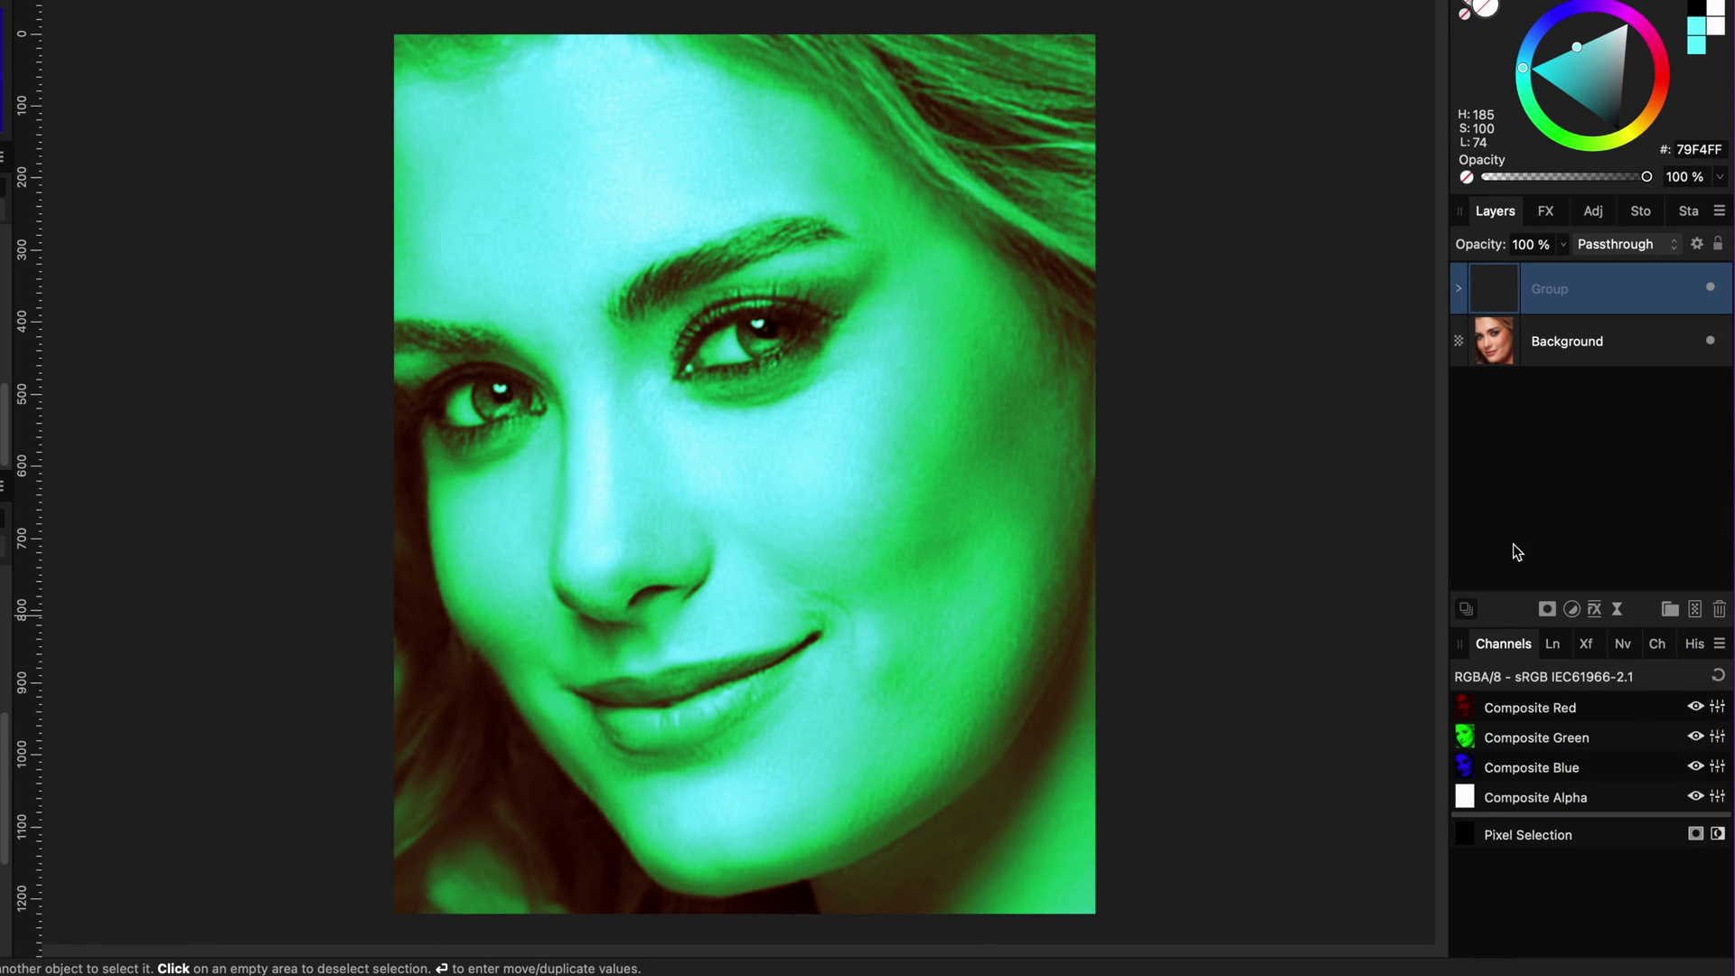
# Export the green-tinted face as 1.png.
pyautogui.click(246, 14)
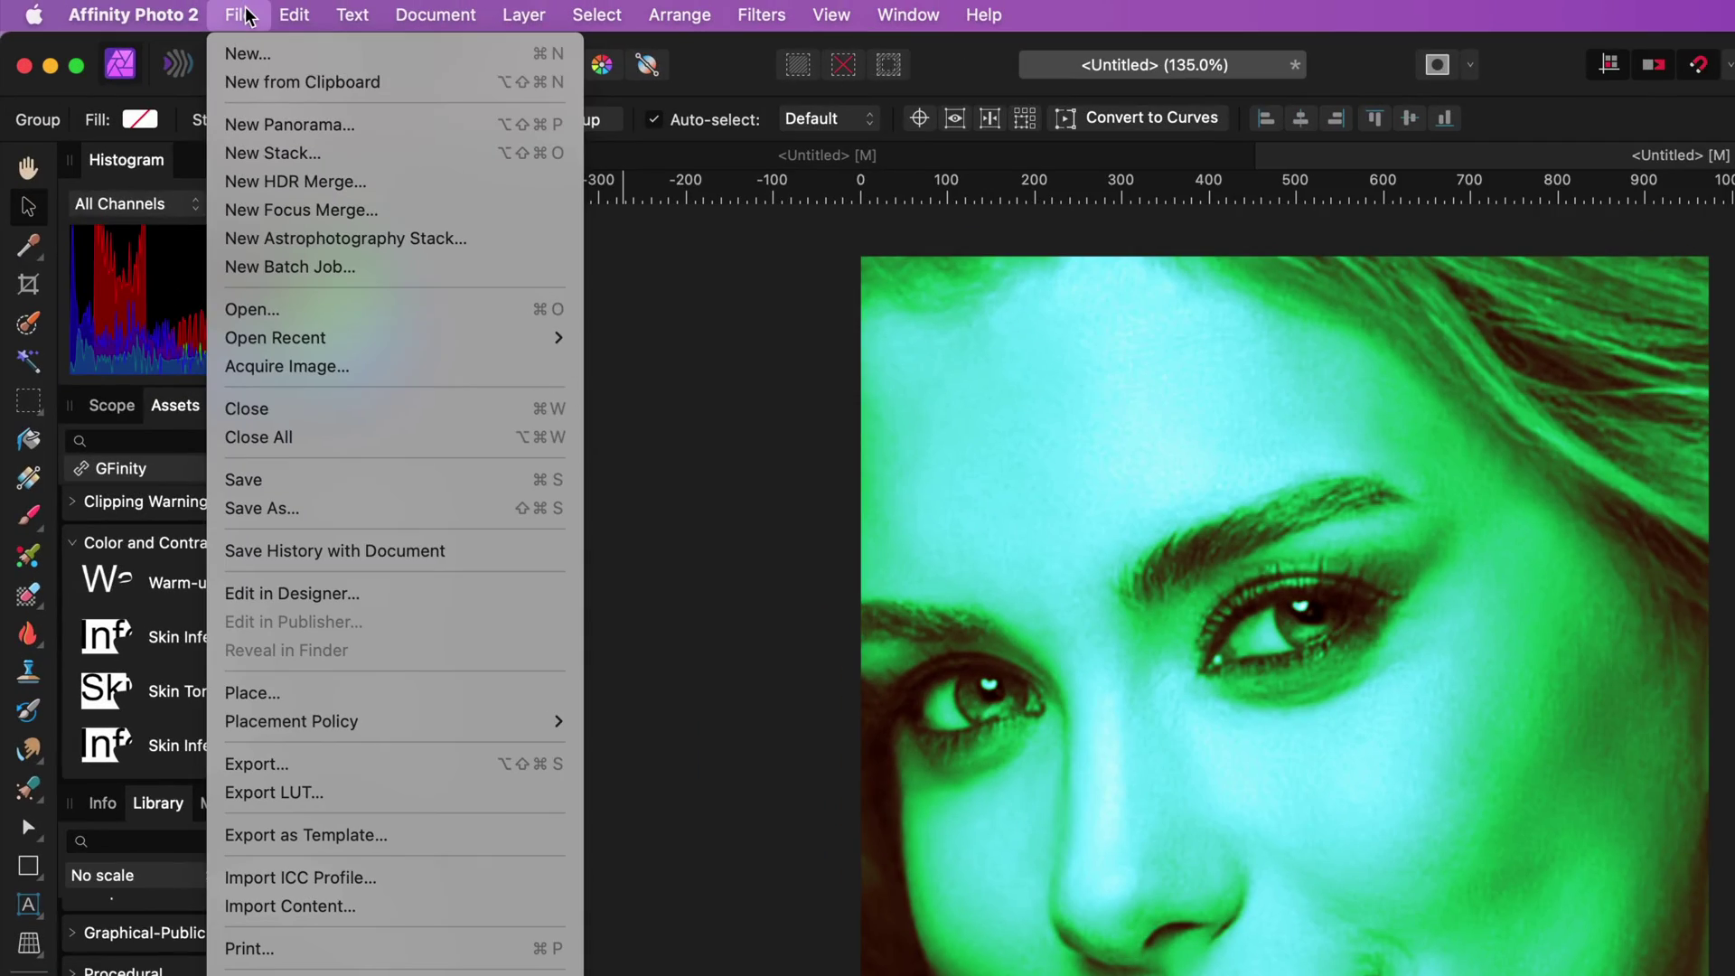
pyautogui.click(331, 762)
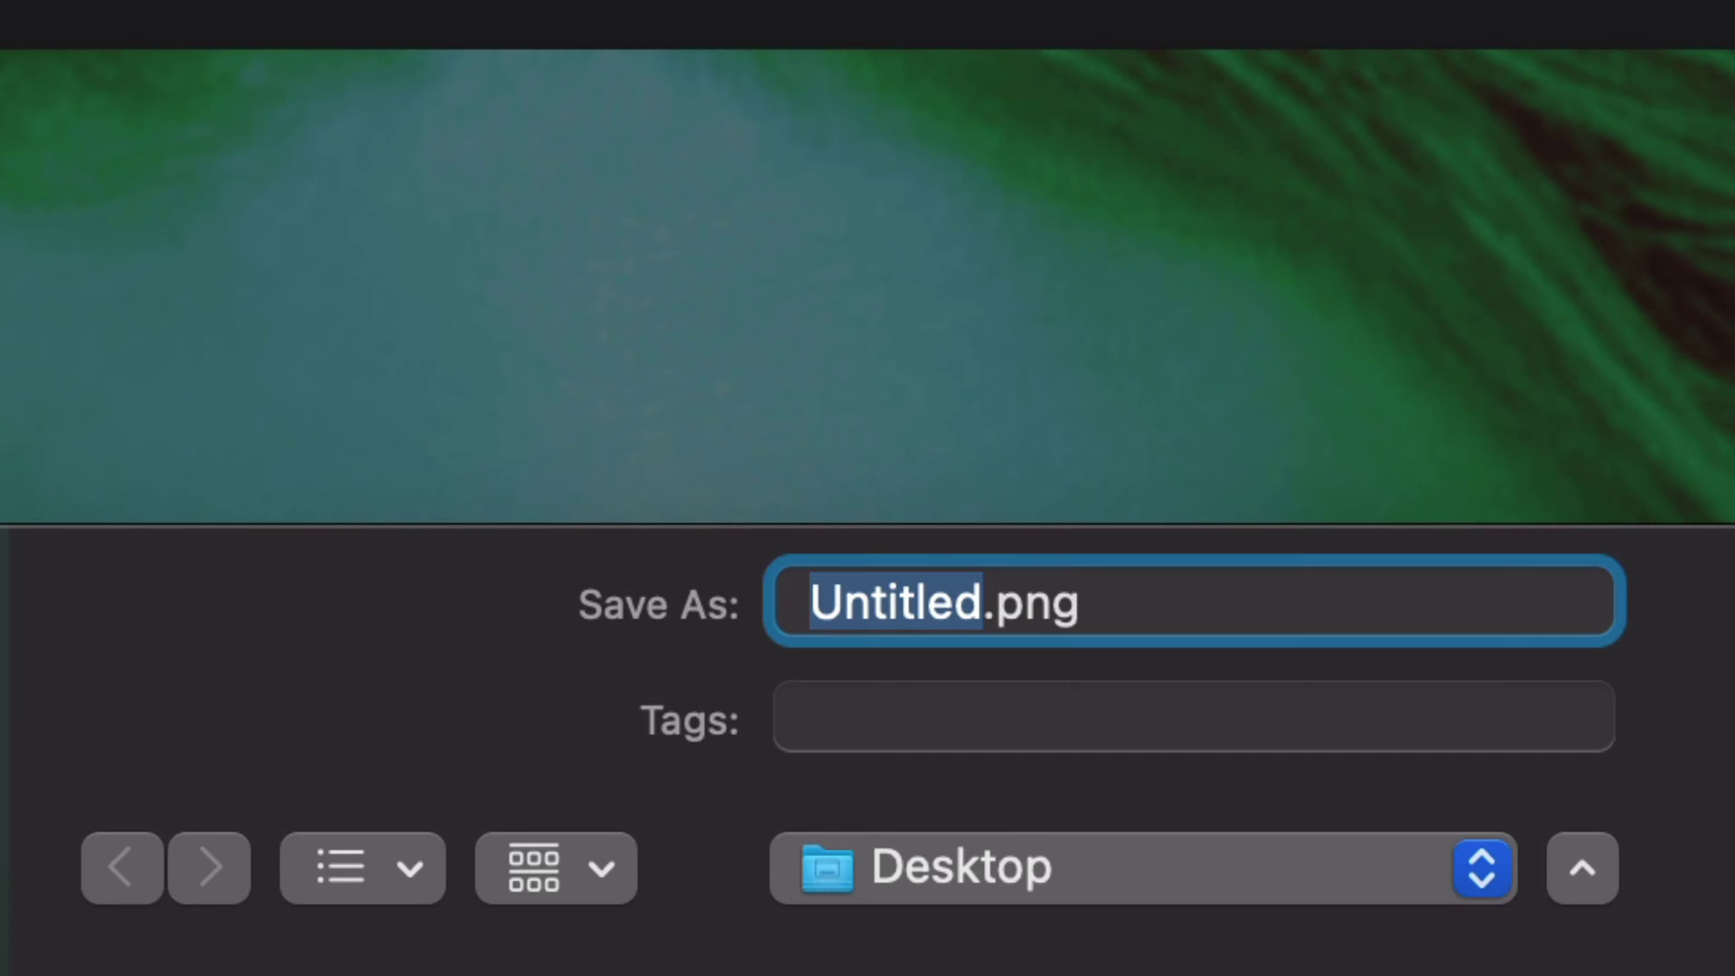
pyautogui.write('1')
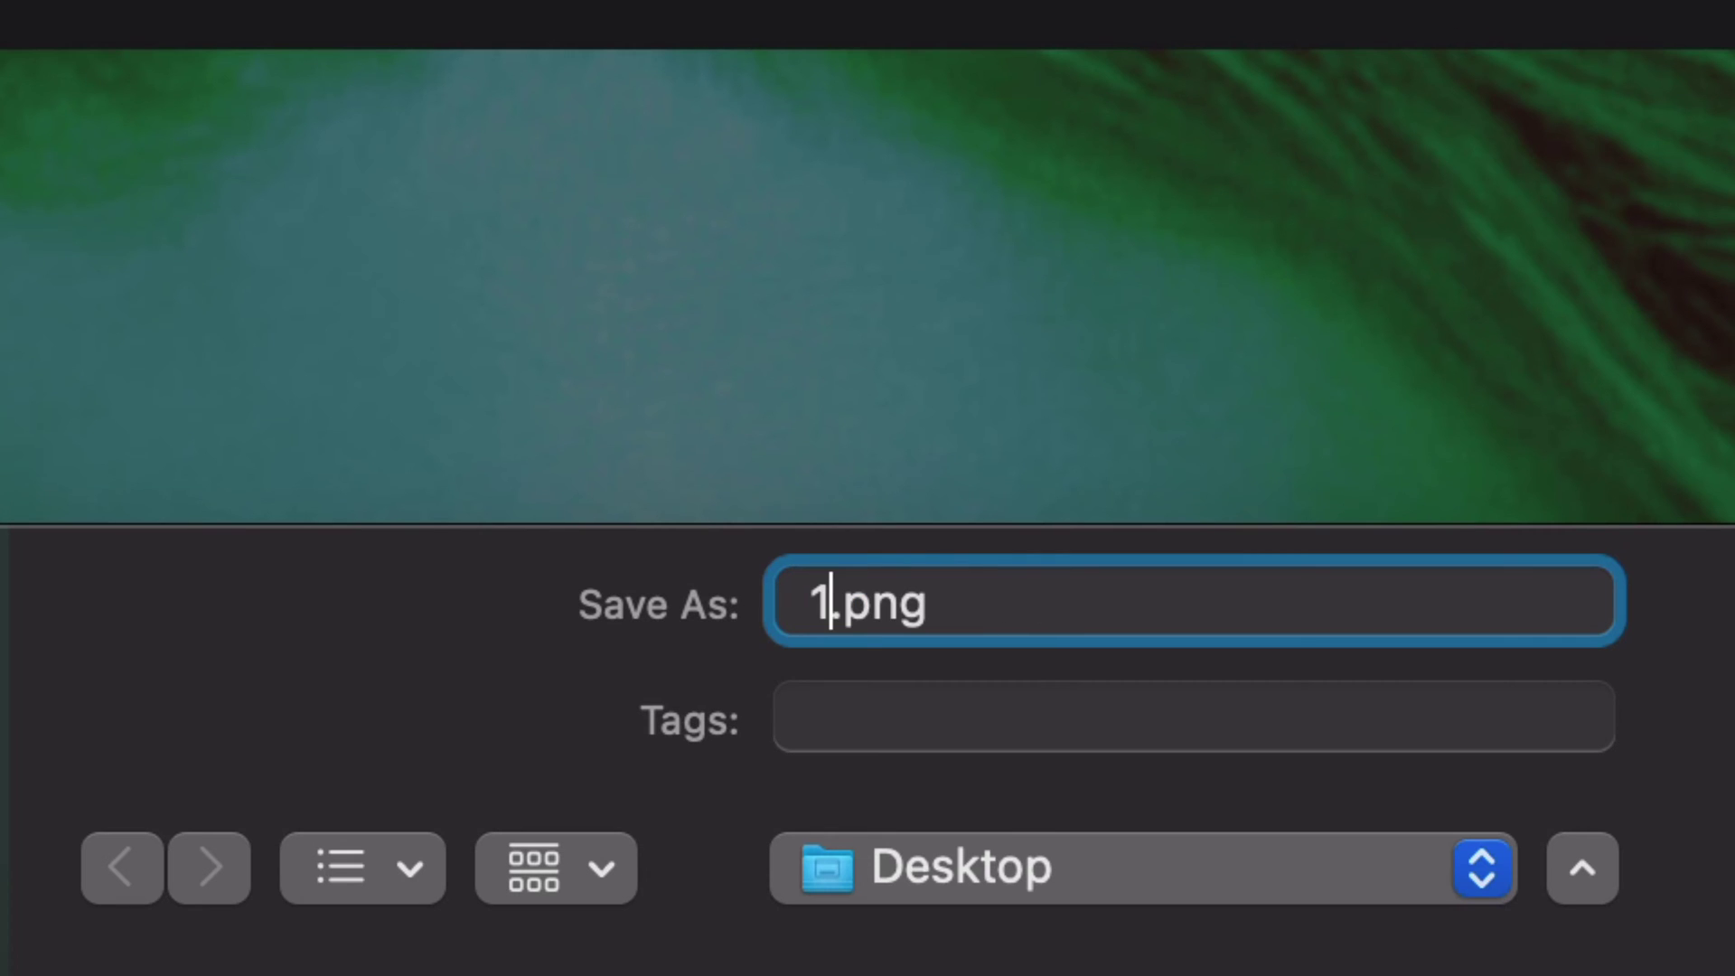
pyautogui.press('Return')
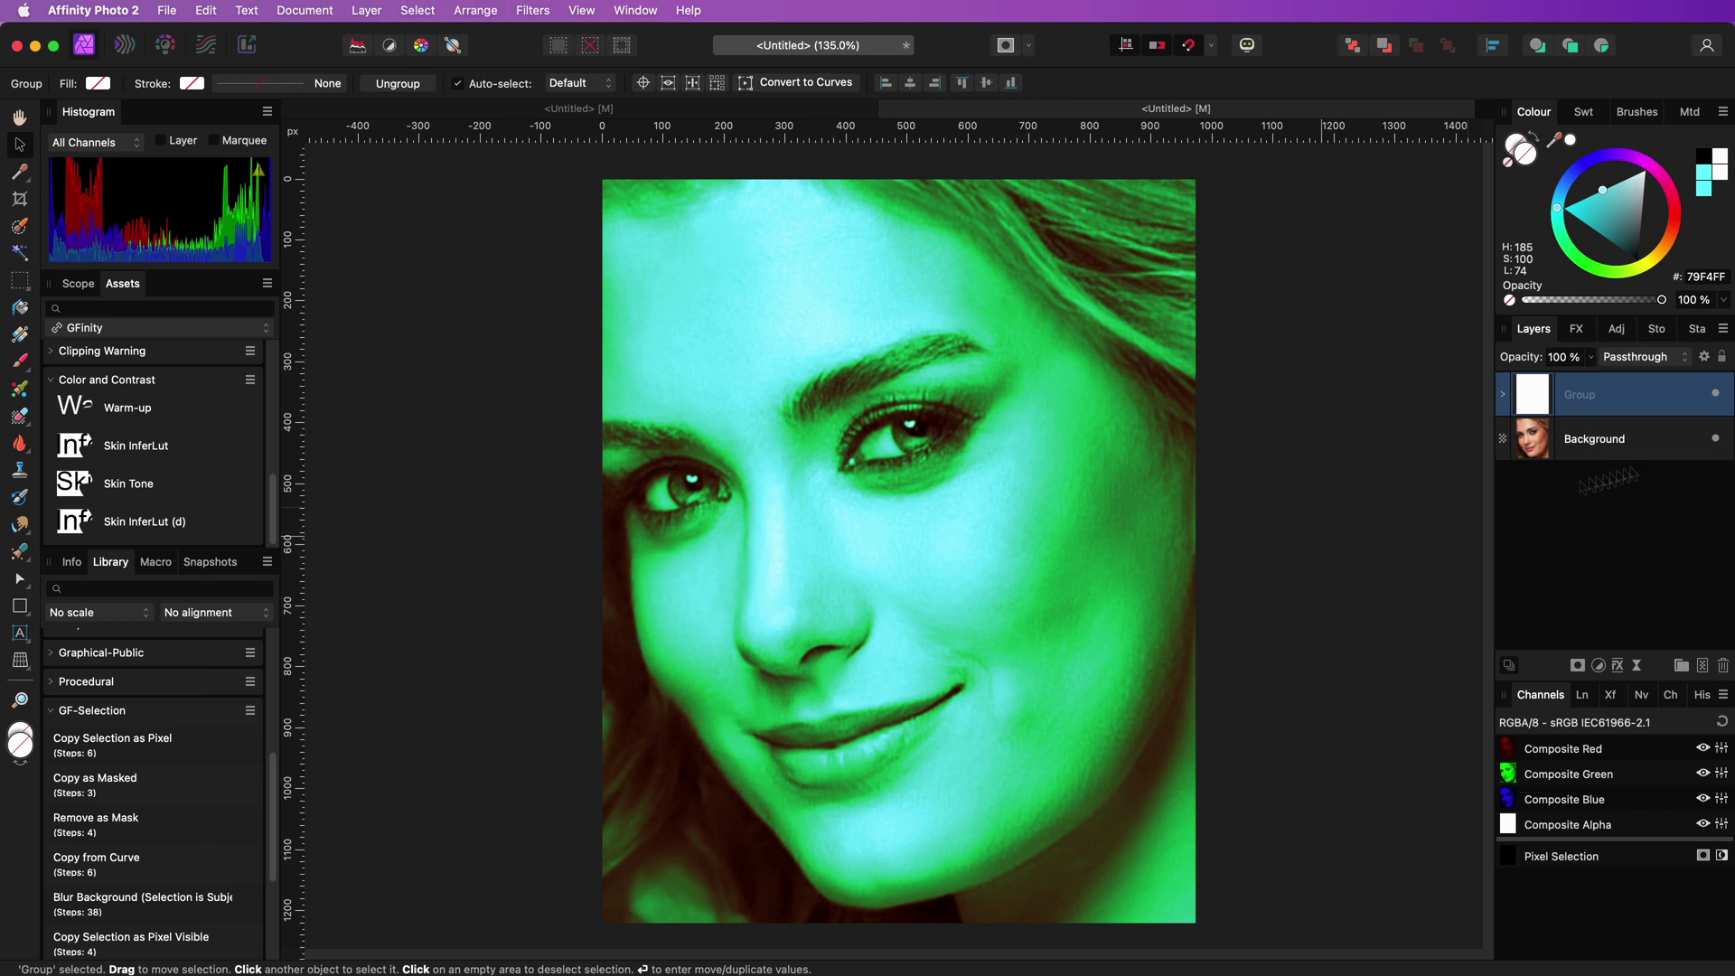
# Hide the Group and export the untinted original face as 2.png.
pyautogui.click(1715, 393)
pyautogui.click(166, 10)
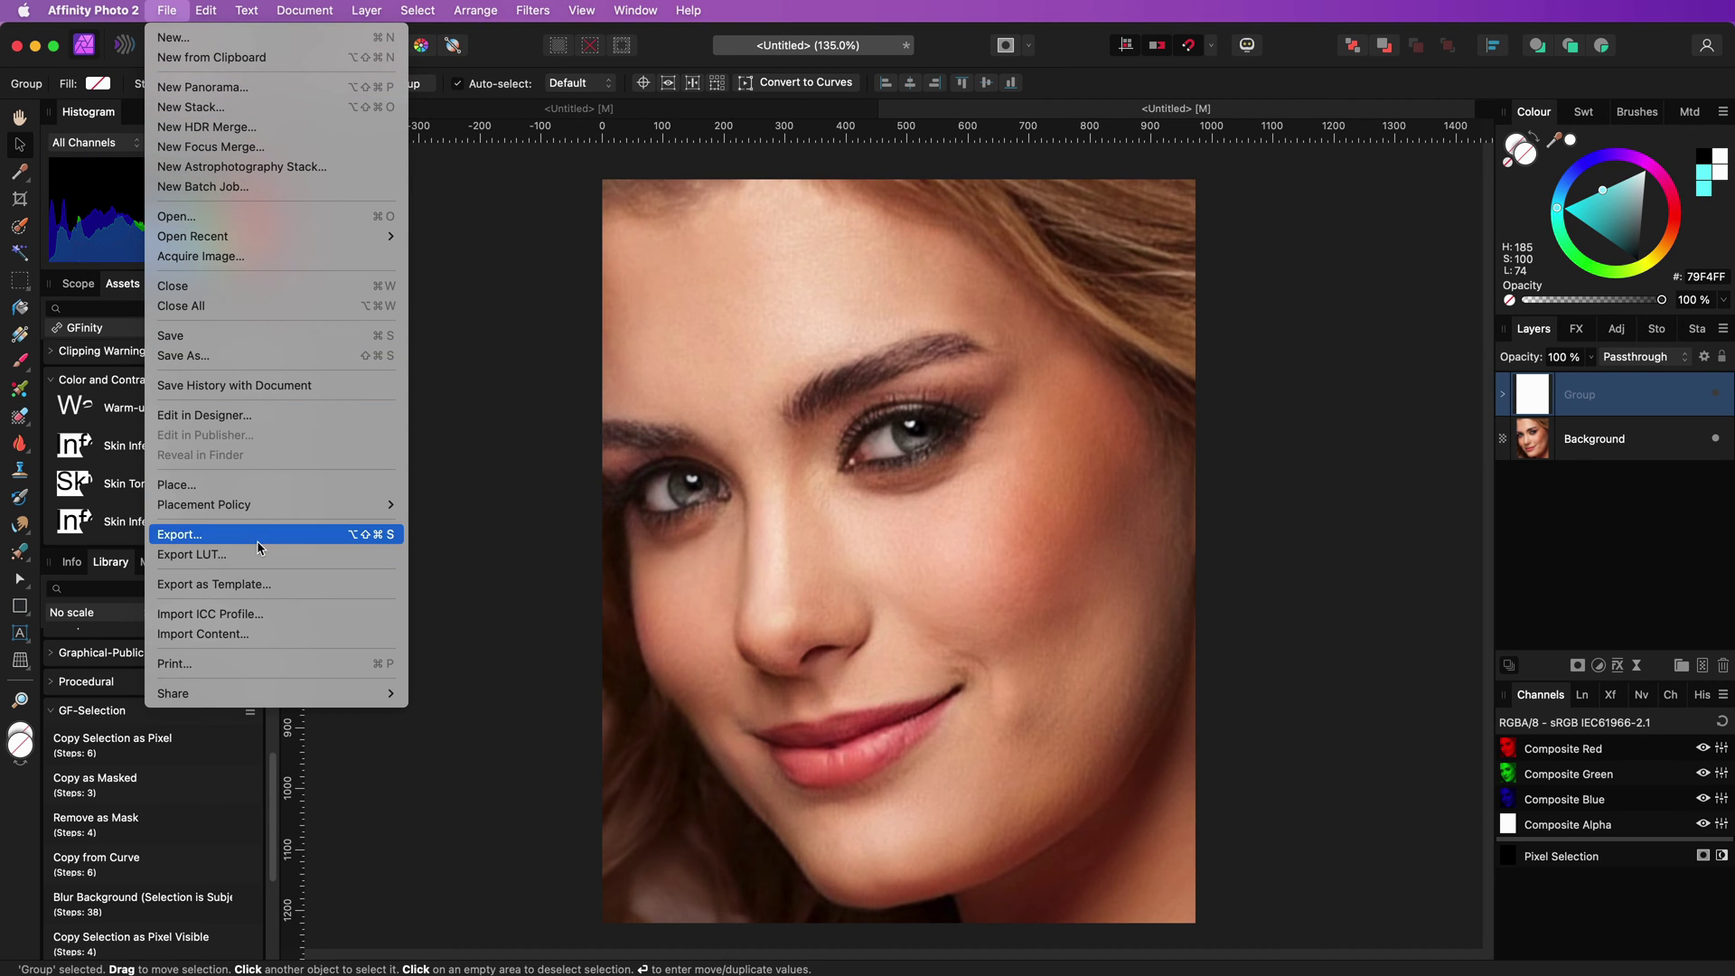
pyautogui.click(235, 534)
pyautogui.click(1491, 759)
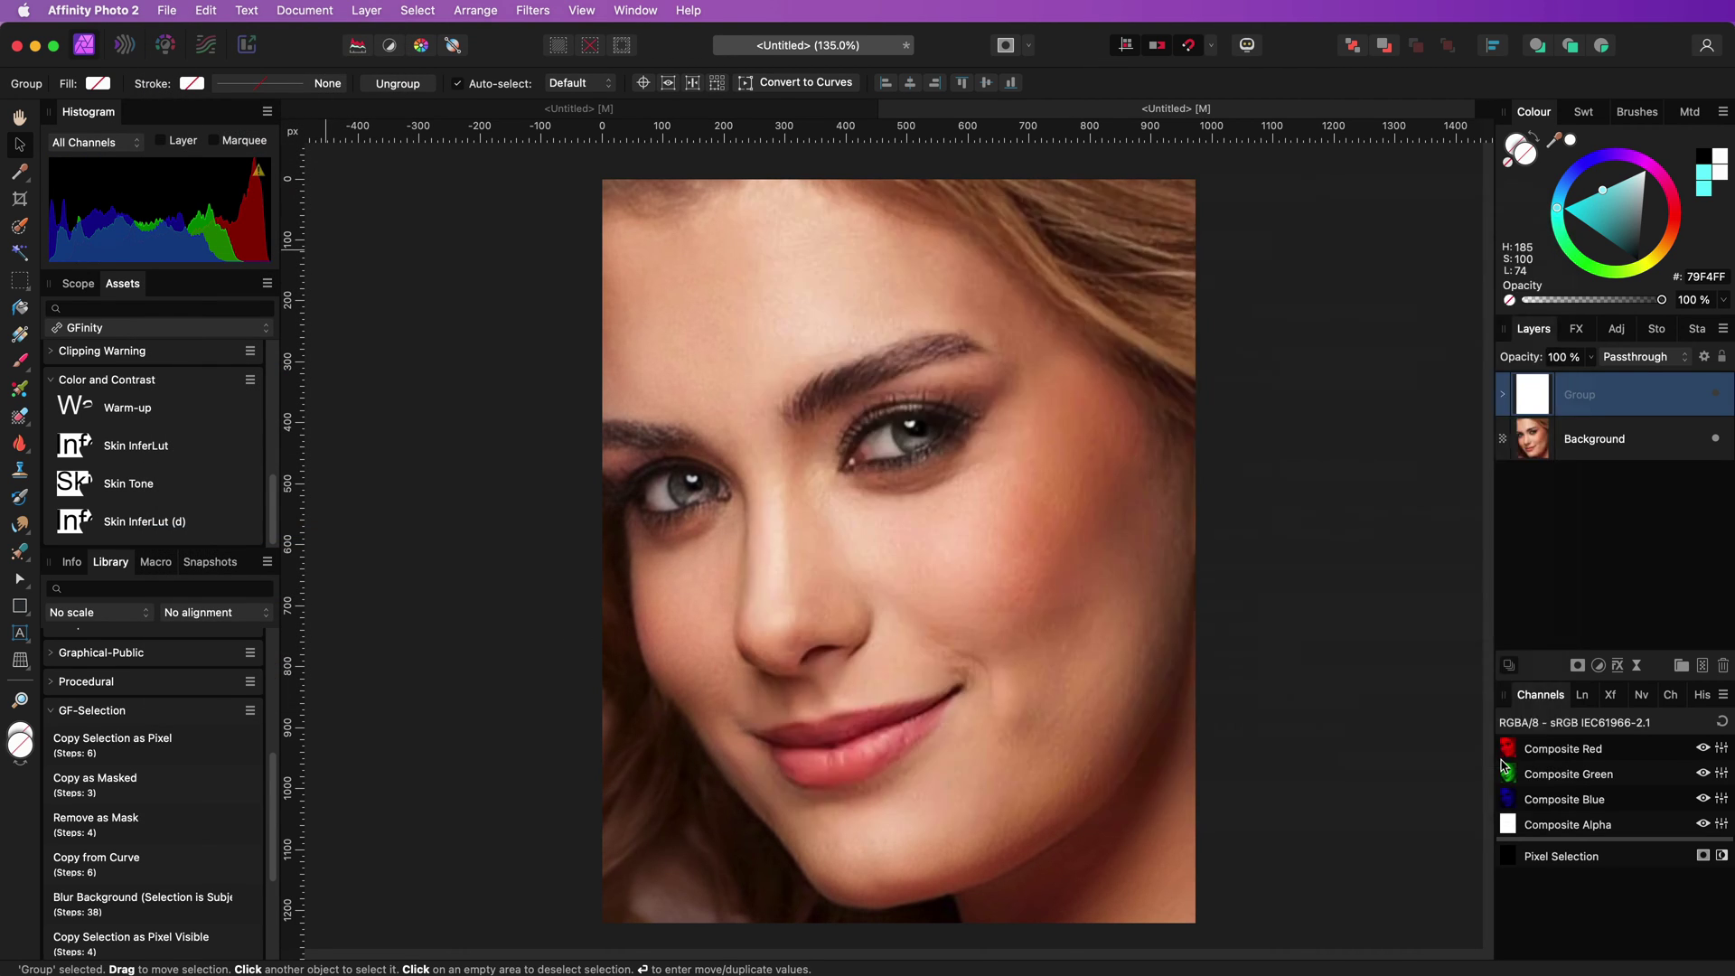
pyautogui.write('2.png')
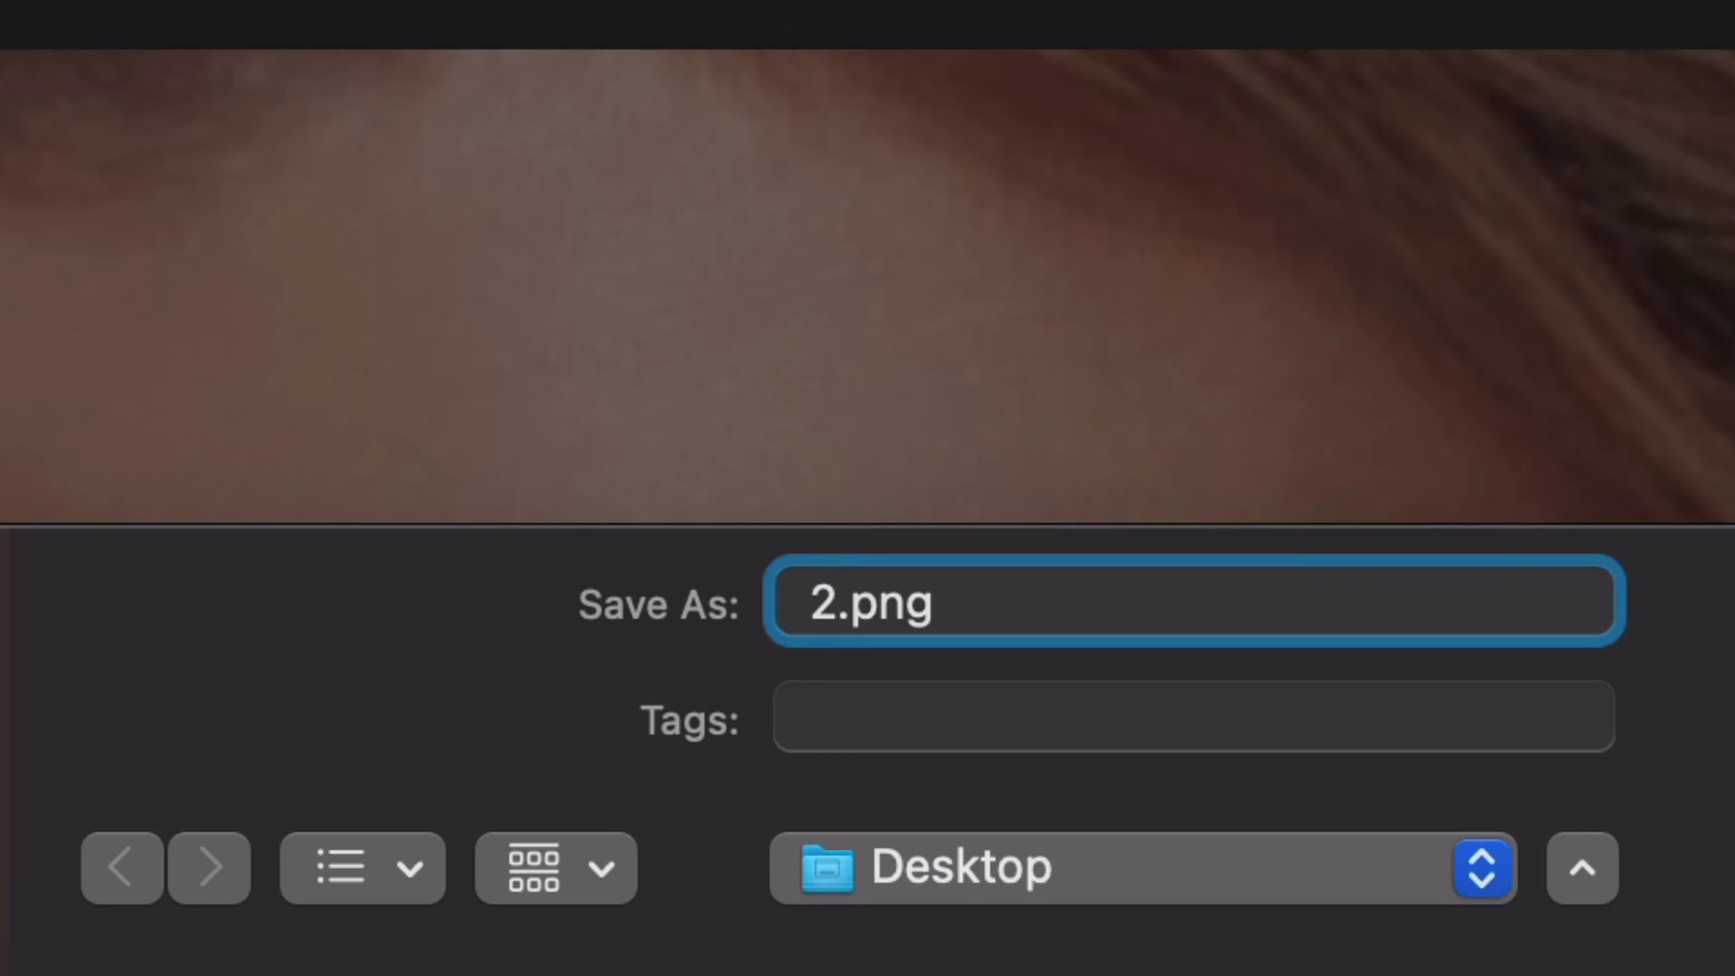
pyautogui.press('Return')
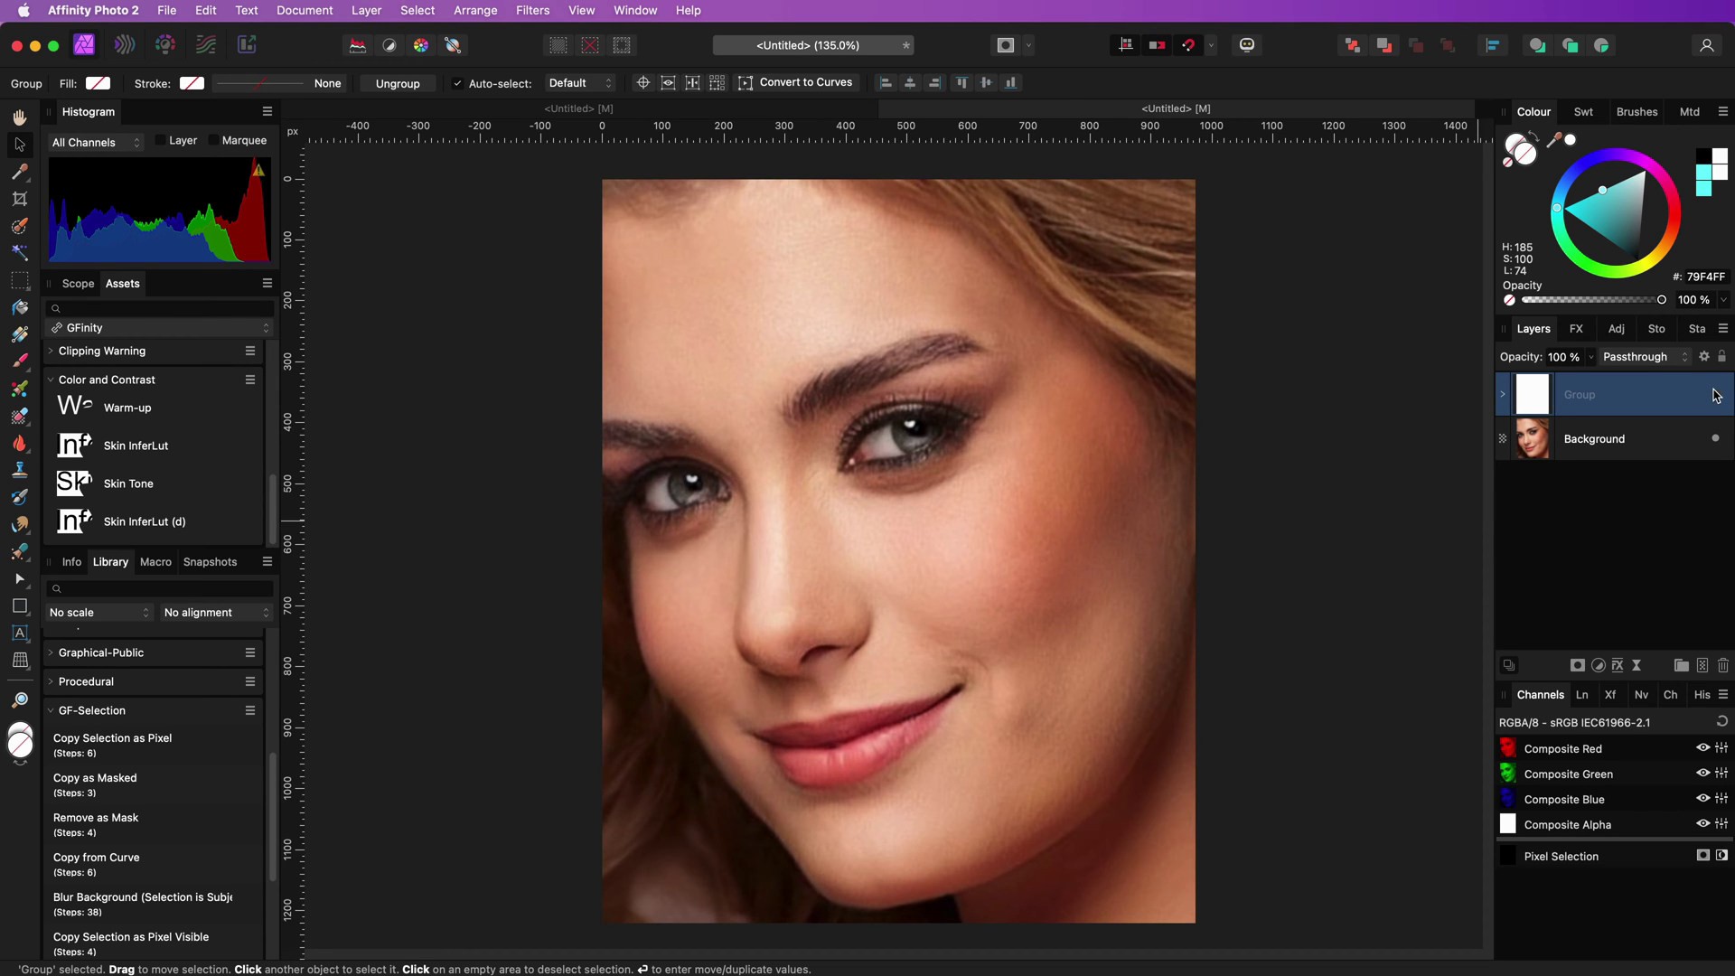
# Show the Group and infer its LUT Adjustment from 1.png to 2.png for warm sepia skin.
pyautogui.click(1714, 395)
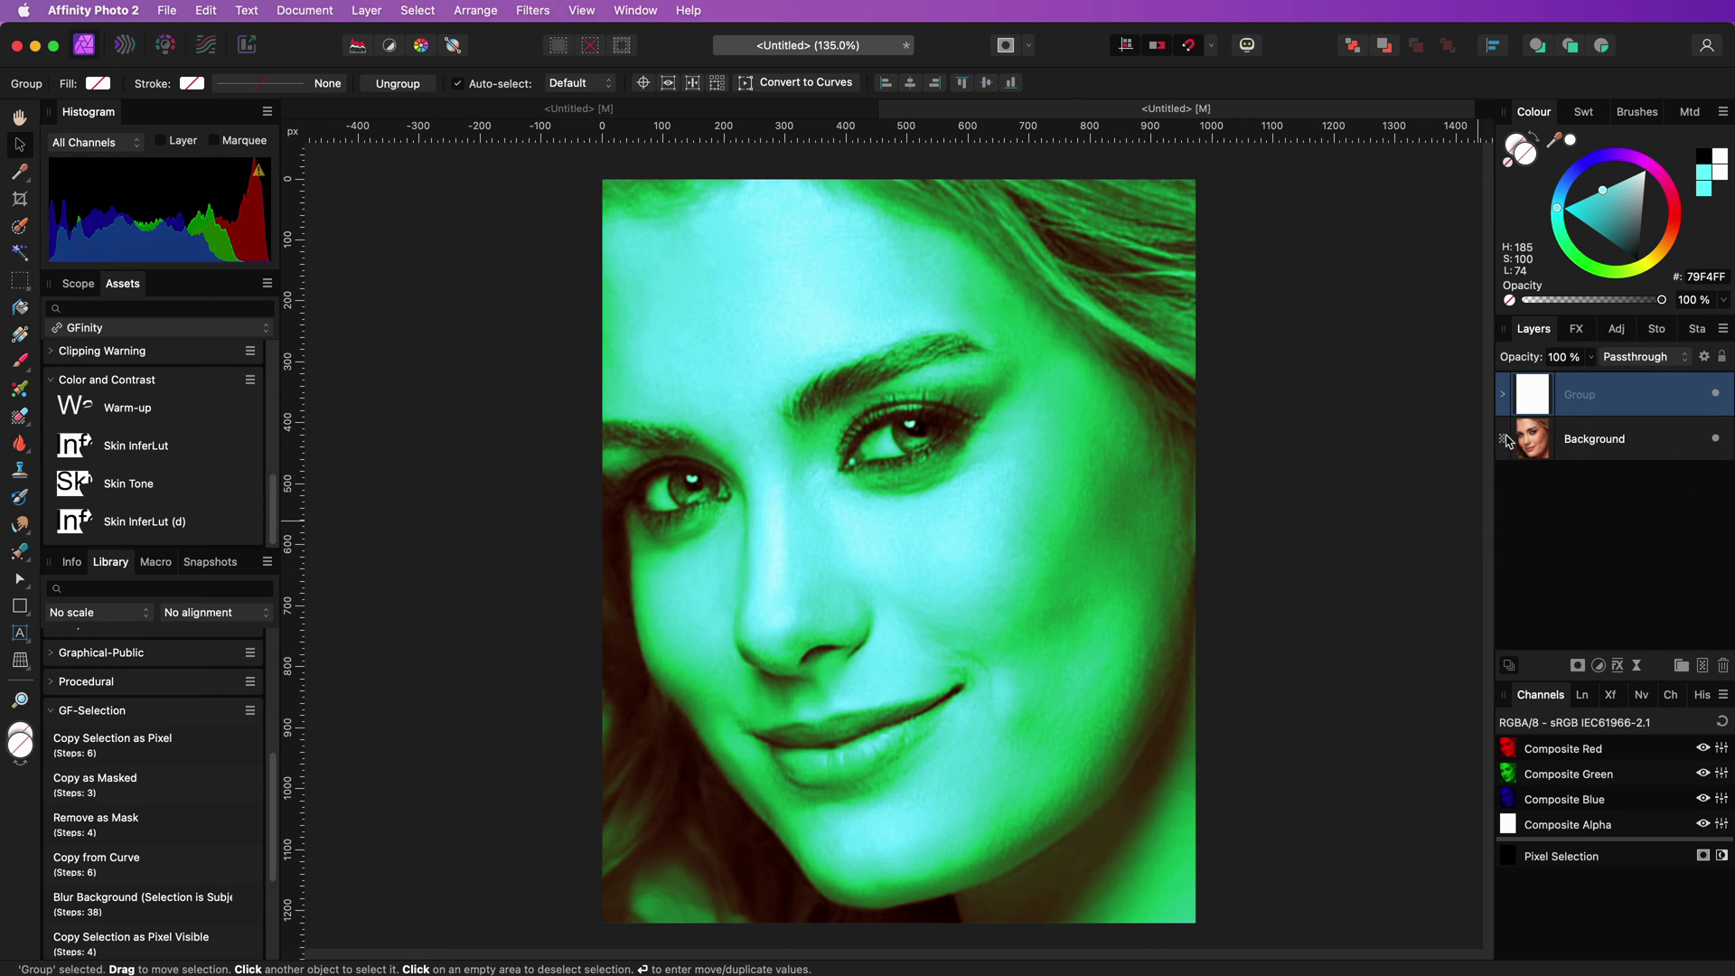
pyautogui.click(1502, 394)
pyautogui.doubleClick(1541, 442)
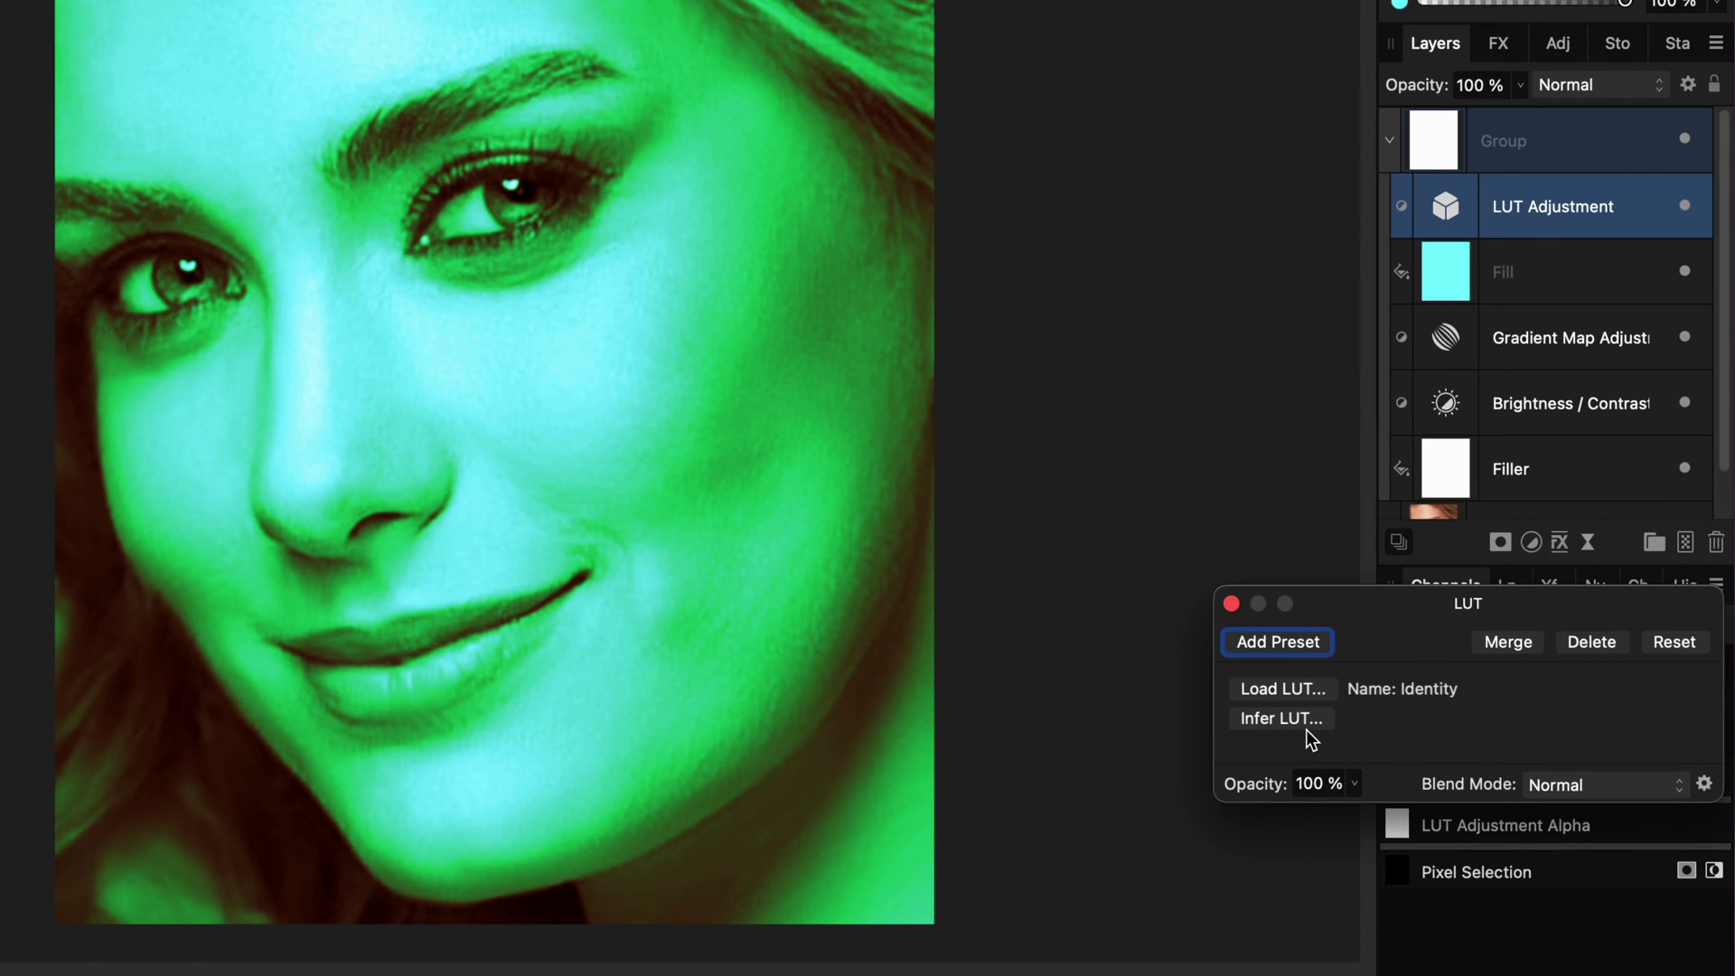
pyautogui.click(1305, 728)
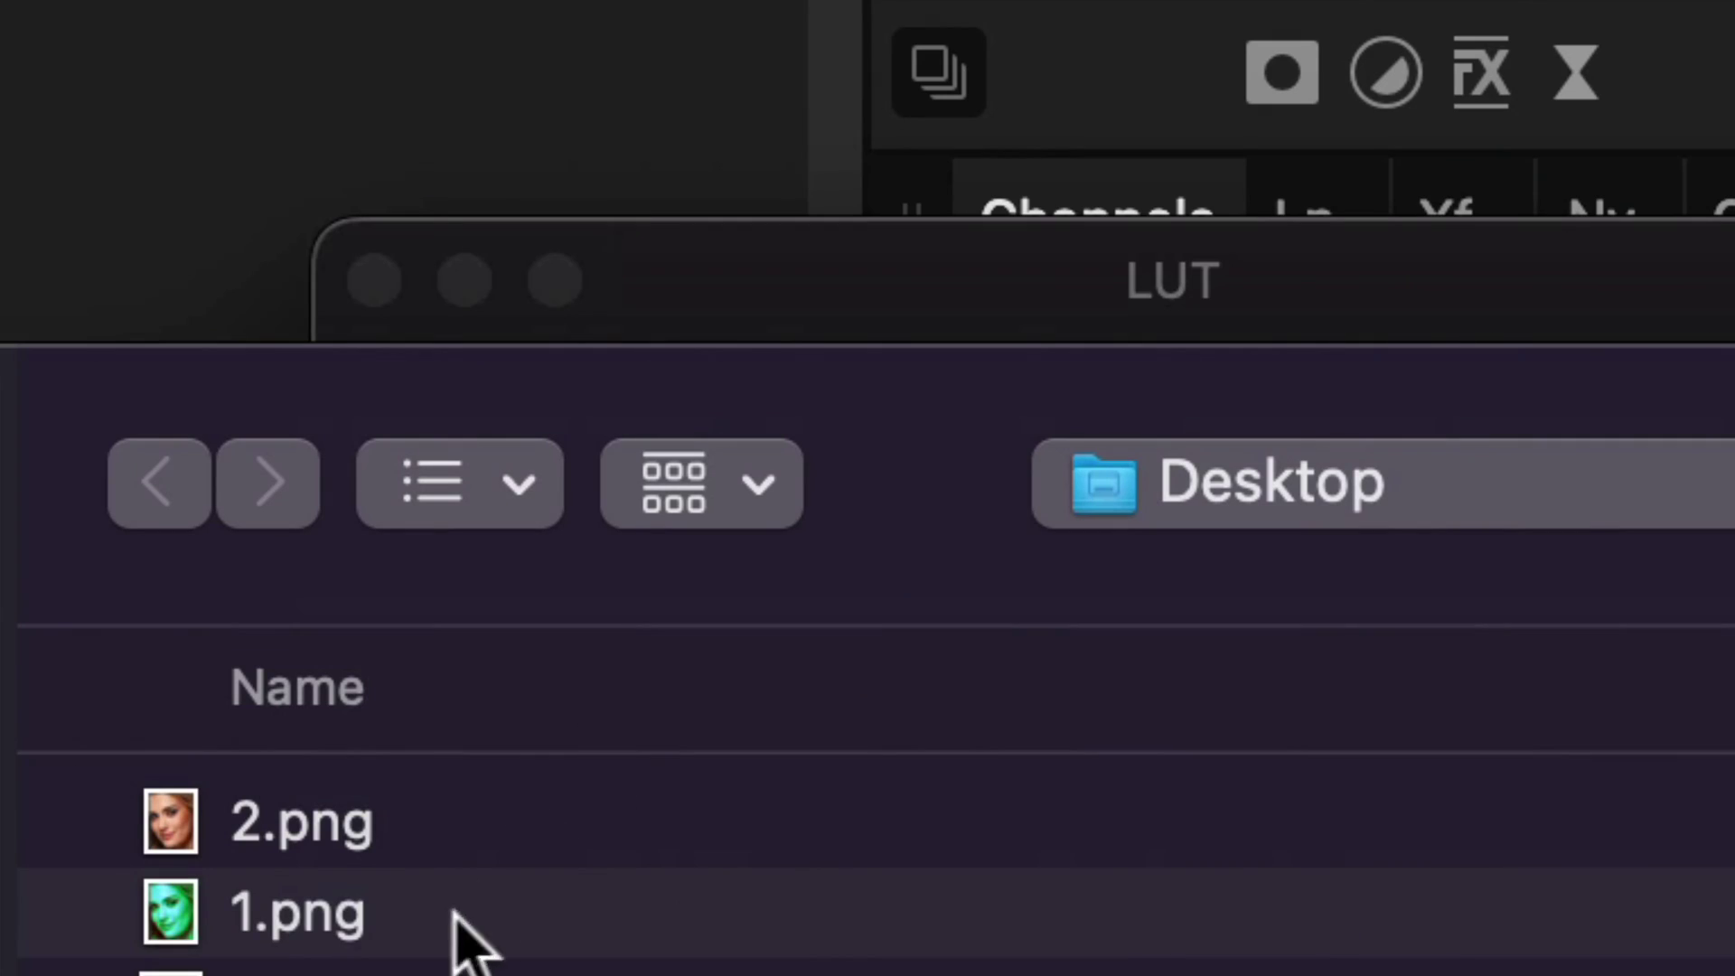
pyautogui.click(1254, 794)
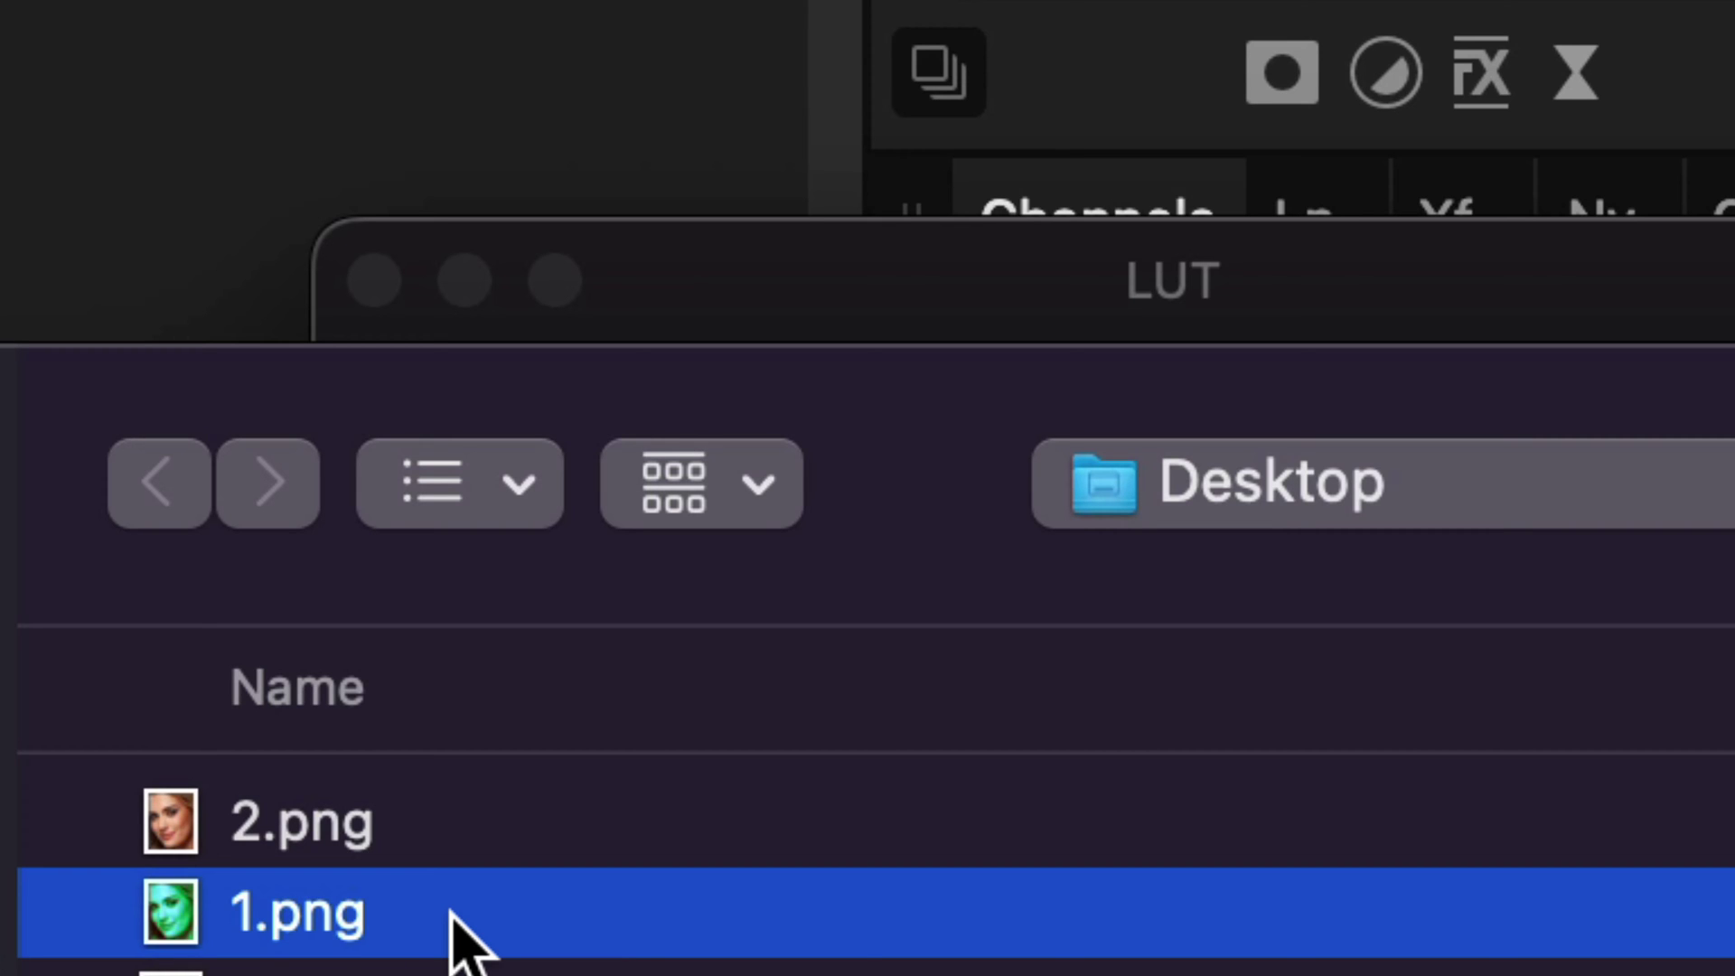
pyautogui.click(448, 820)
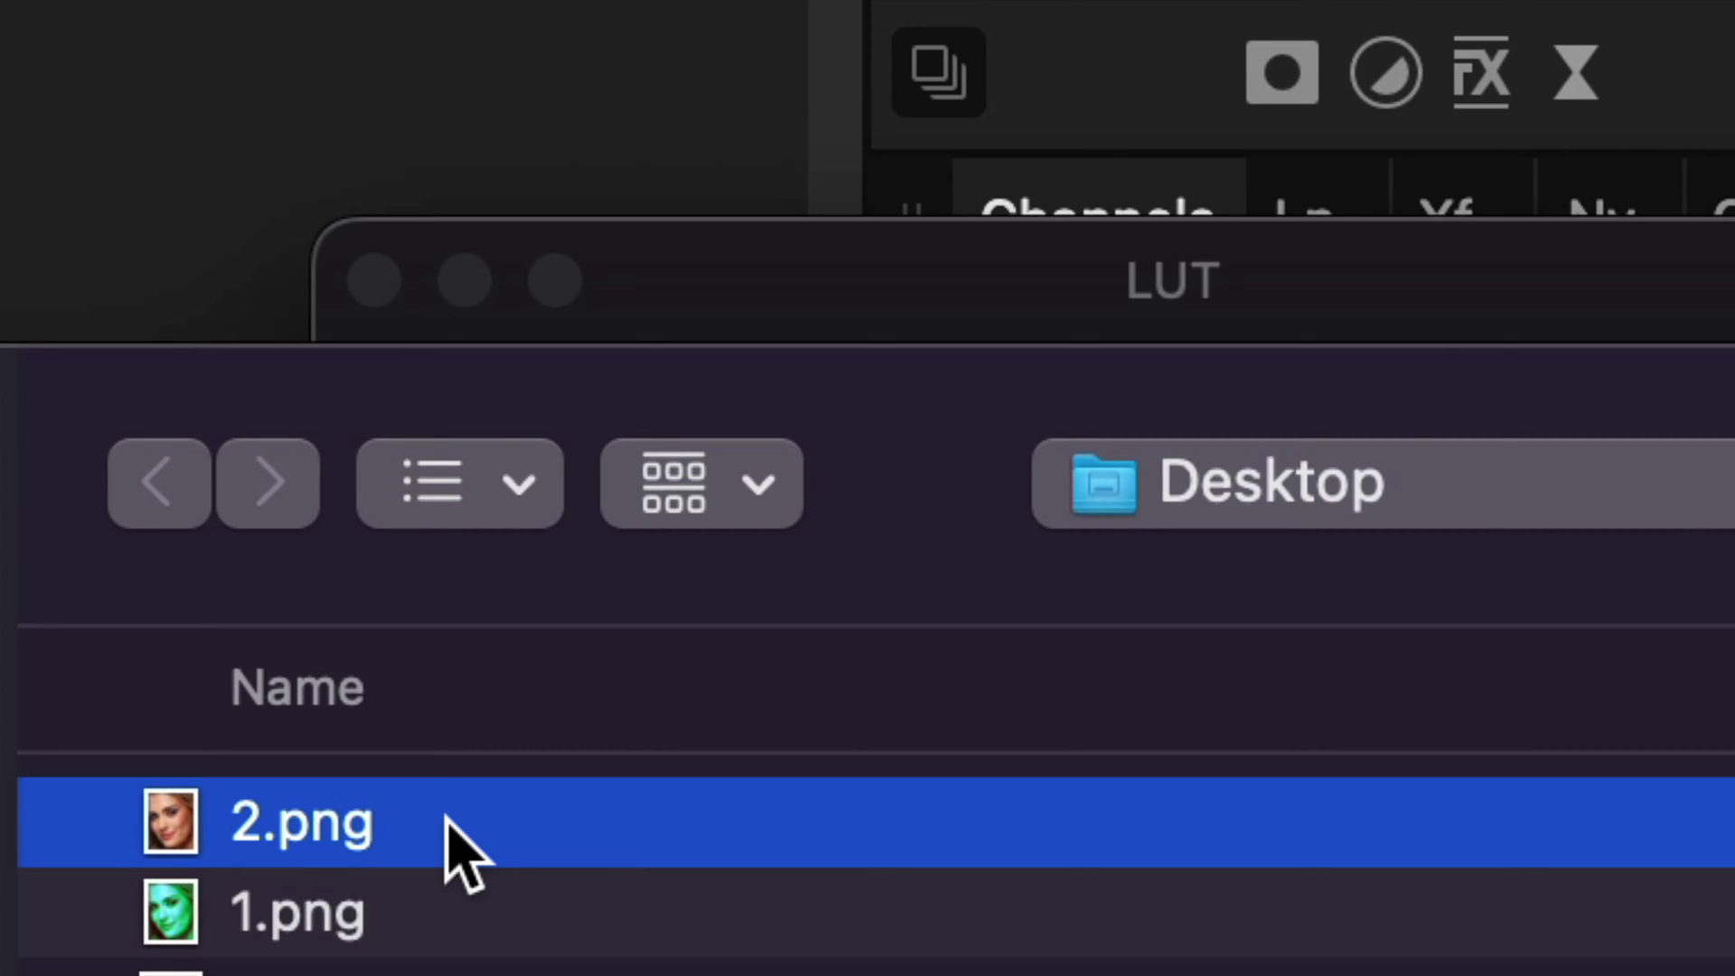
pyautogui.doubleClick(446, 817)
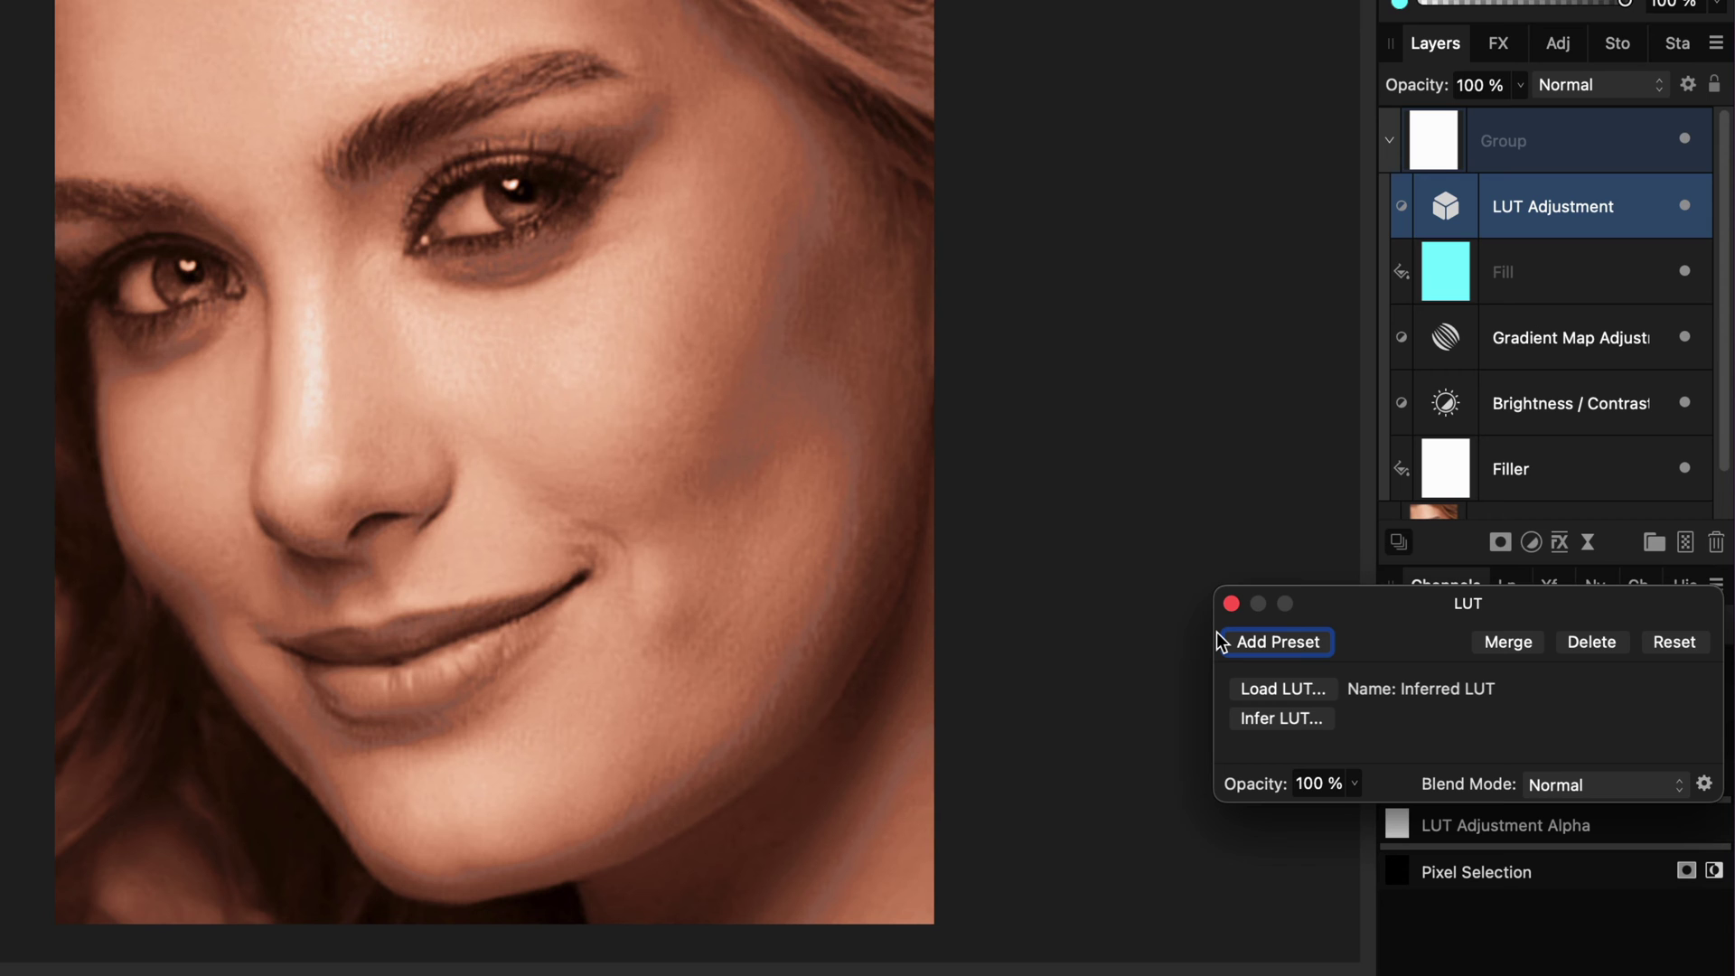
# Close the LUT settings and rename the Group to Skin.
pyautogui.click(1231, 603)
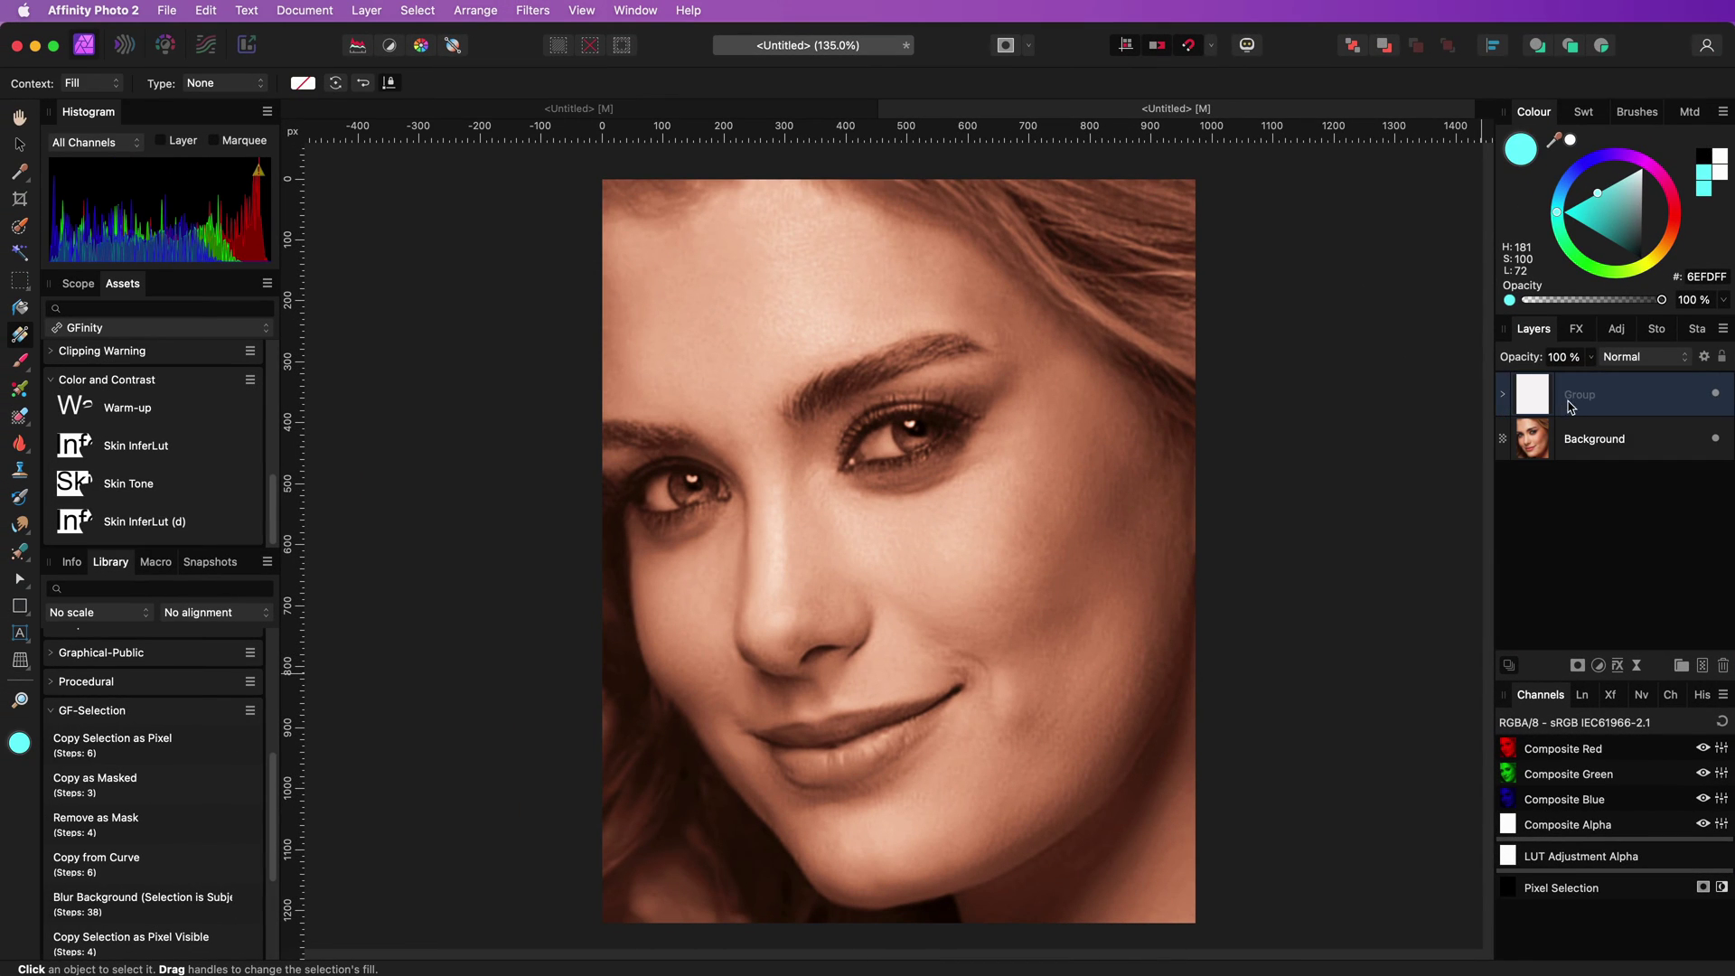
pyautogui.doubleClick(1625, 394)
pyautogui.press('Return')
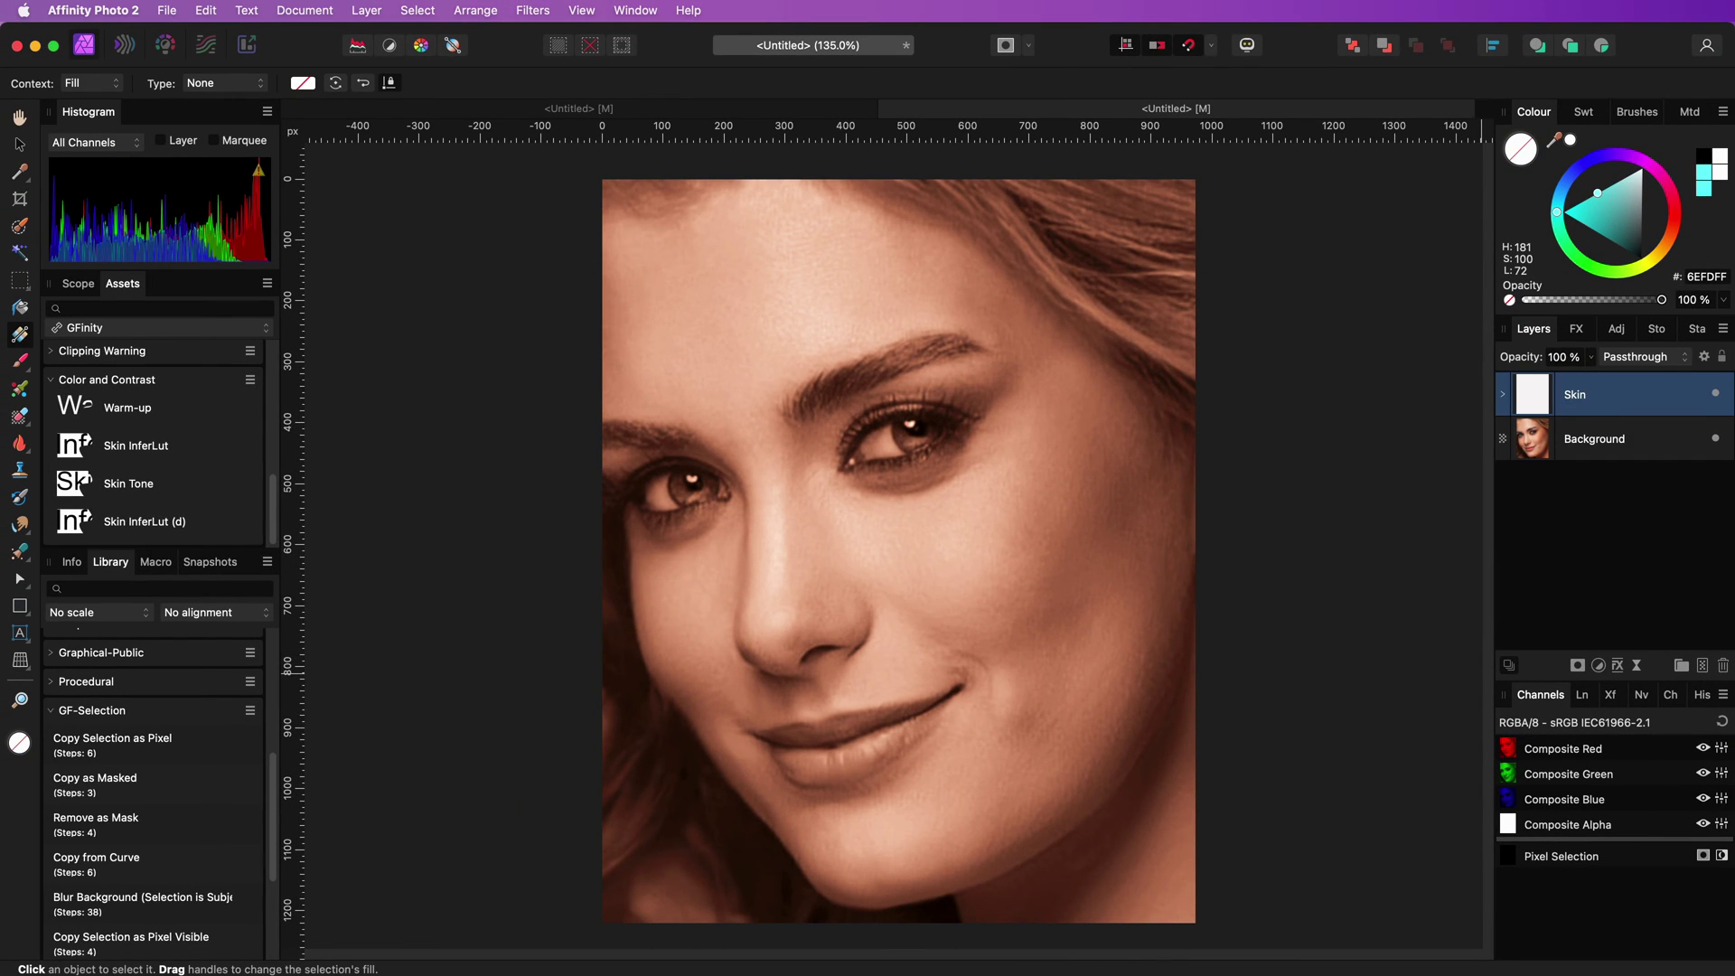
pyautogui.rightClick(1540, 398)
pyautogui.press('Escape')
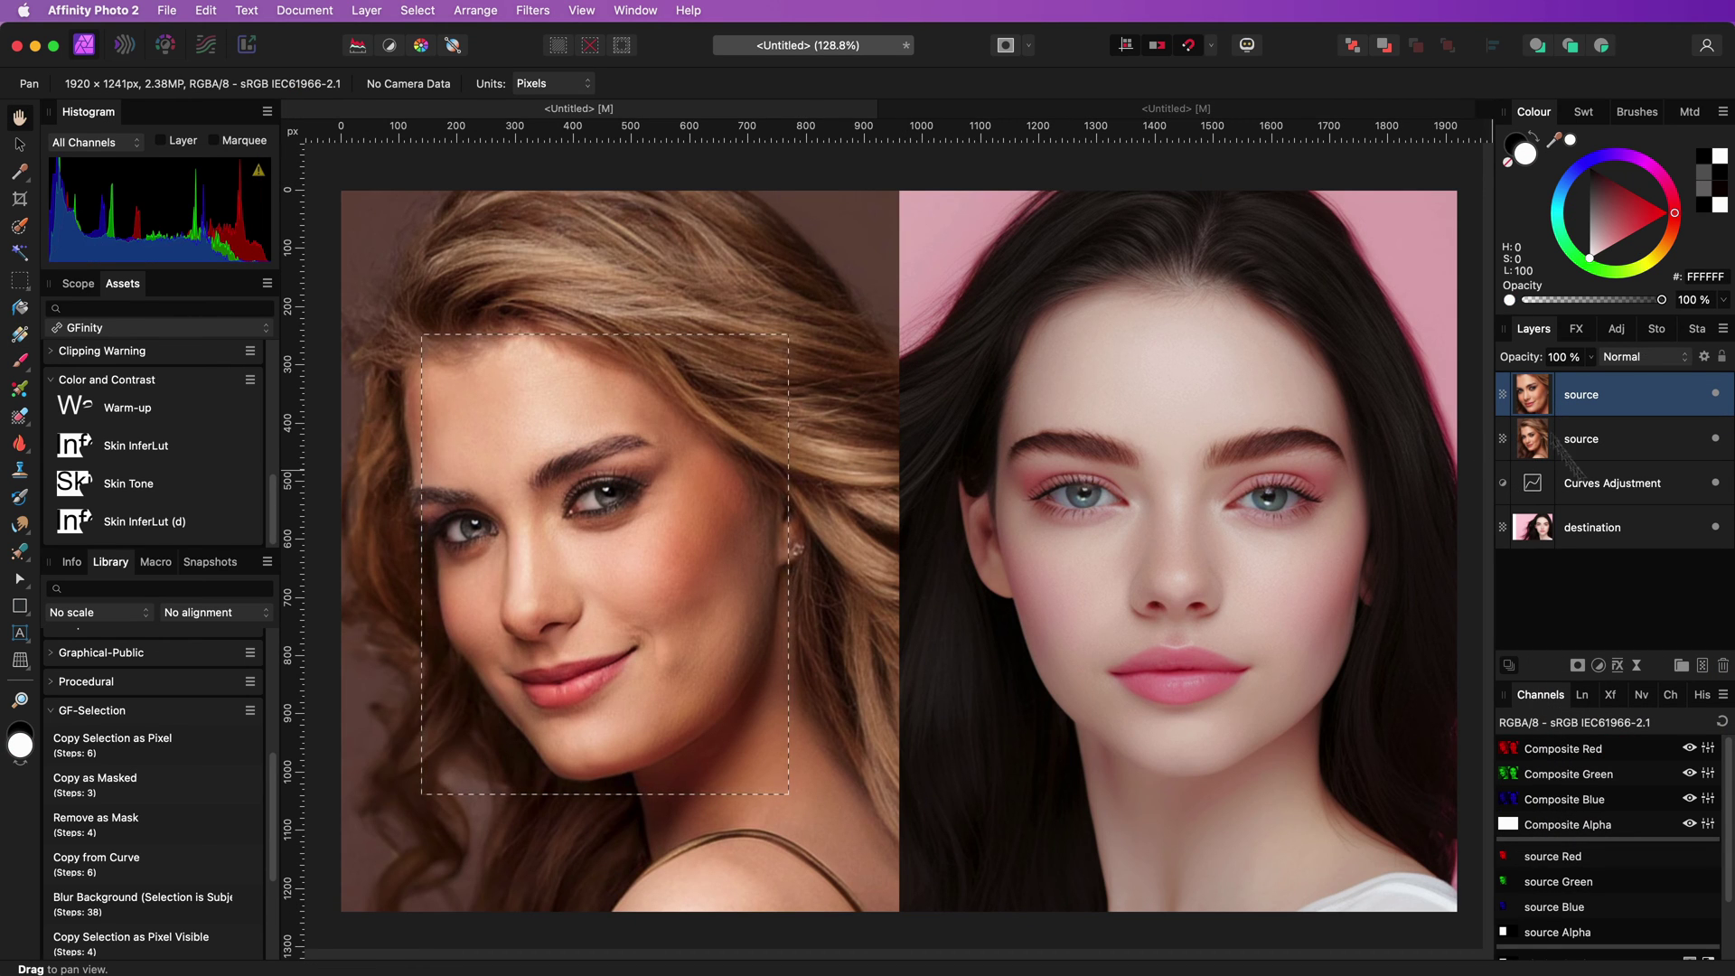
# Delete the duplicate source layer and paste the Skin group above Curves Adjustment.
pyautogui.click(1722, 666)
pyautogui.click(1633, 441)
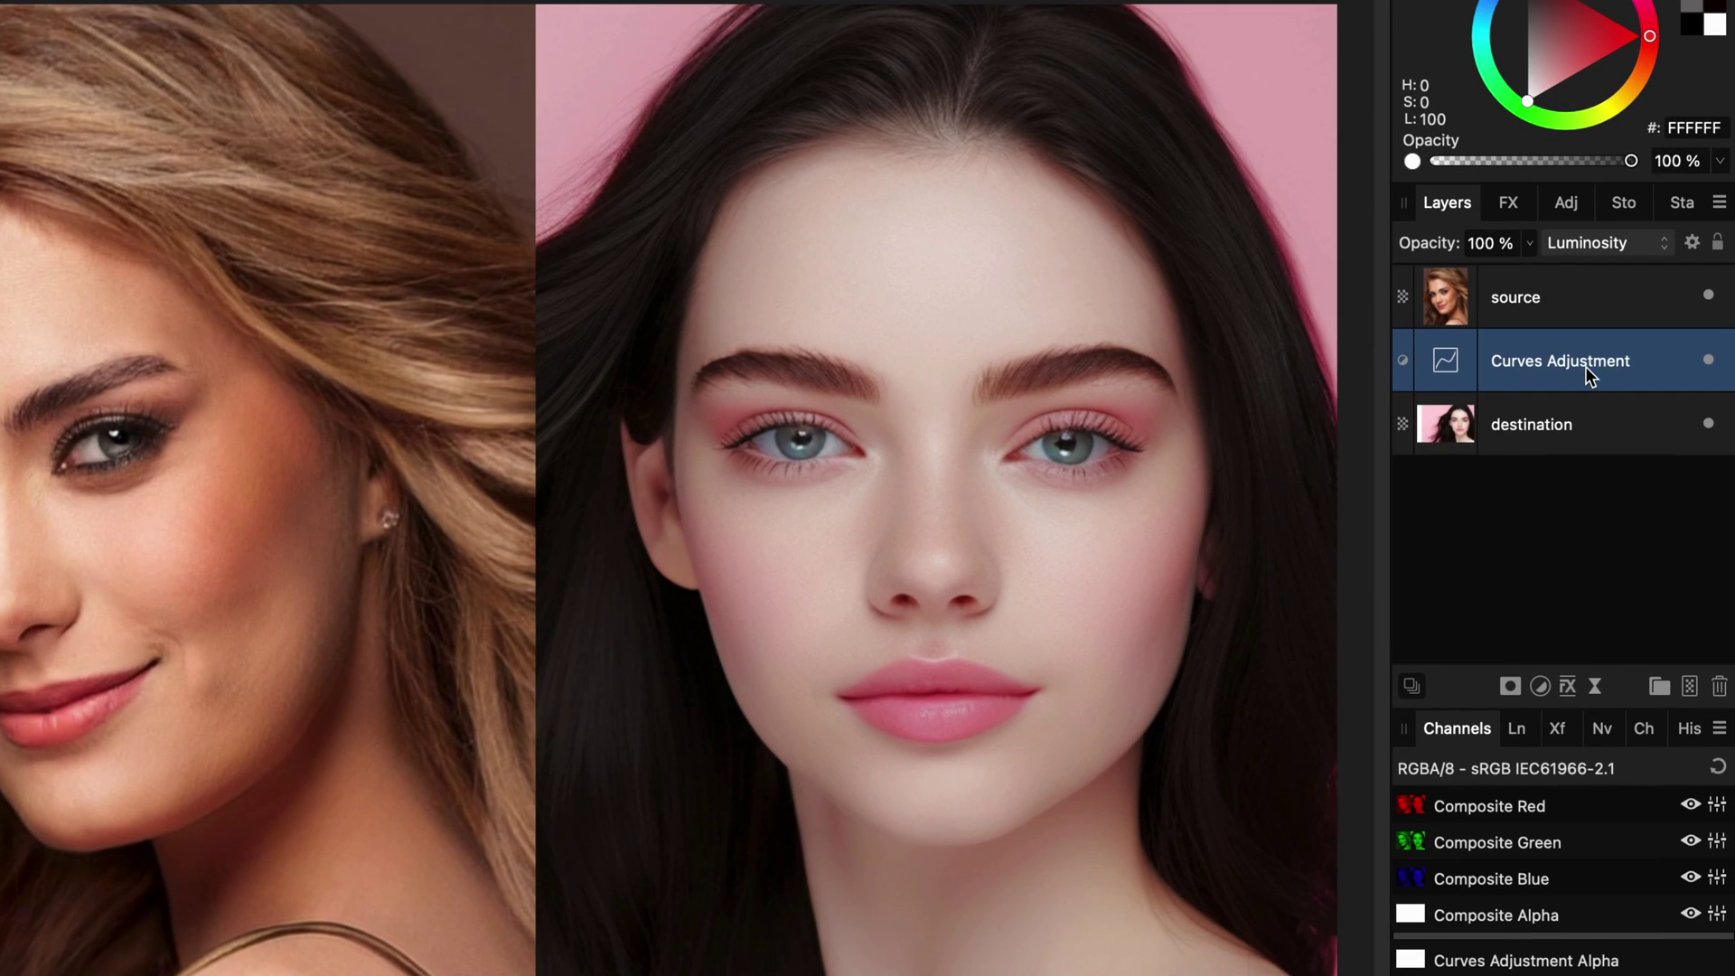
pyautogui.hotkey('ctrl', 'z')
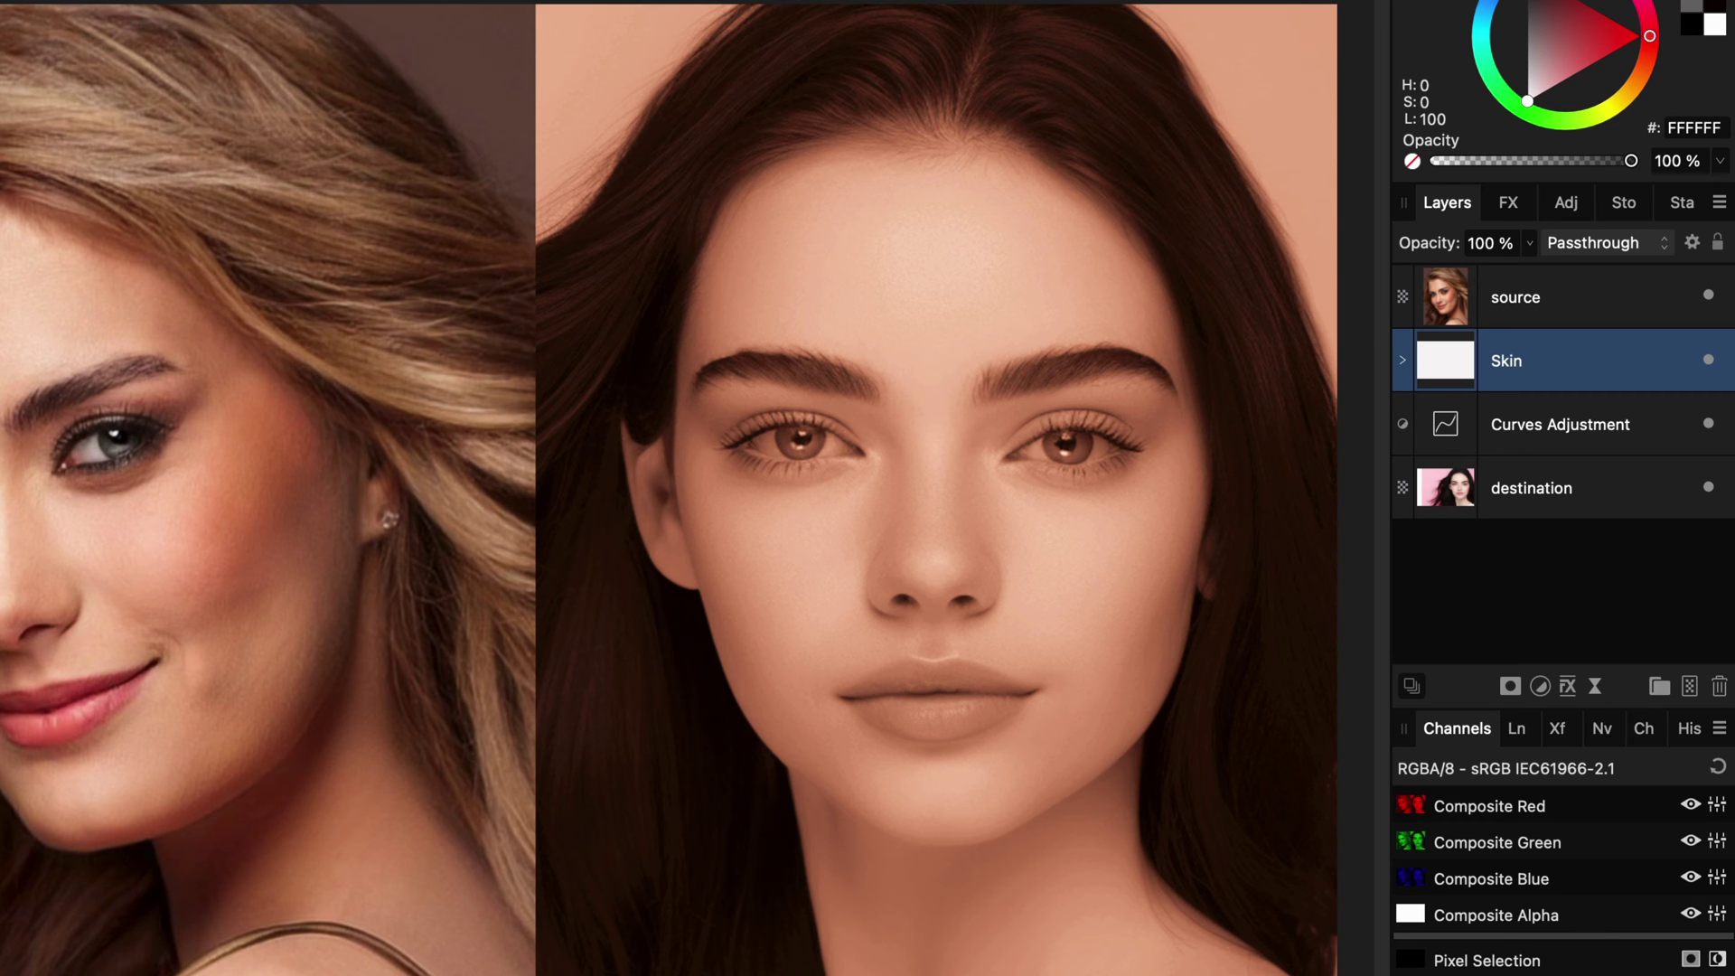
# Mask the Skin group to the destination face's skin and open its blending ranges.
pyautogui.click(1511, 687)
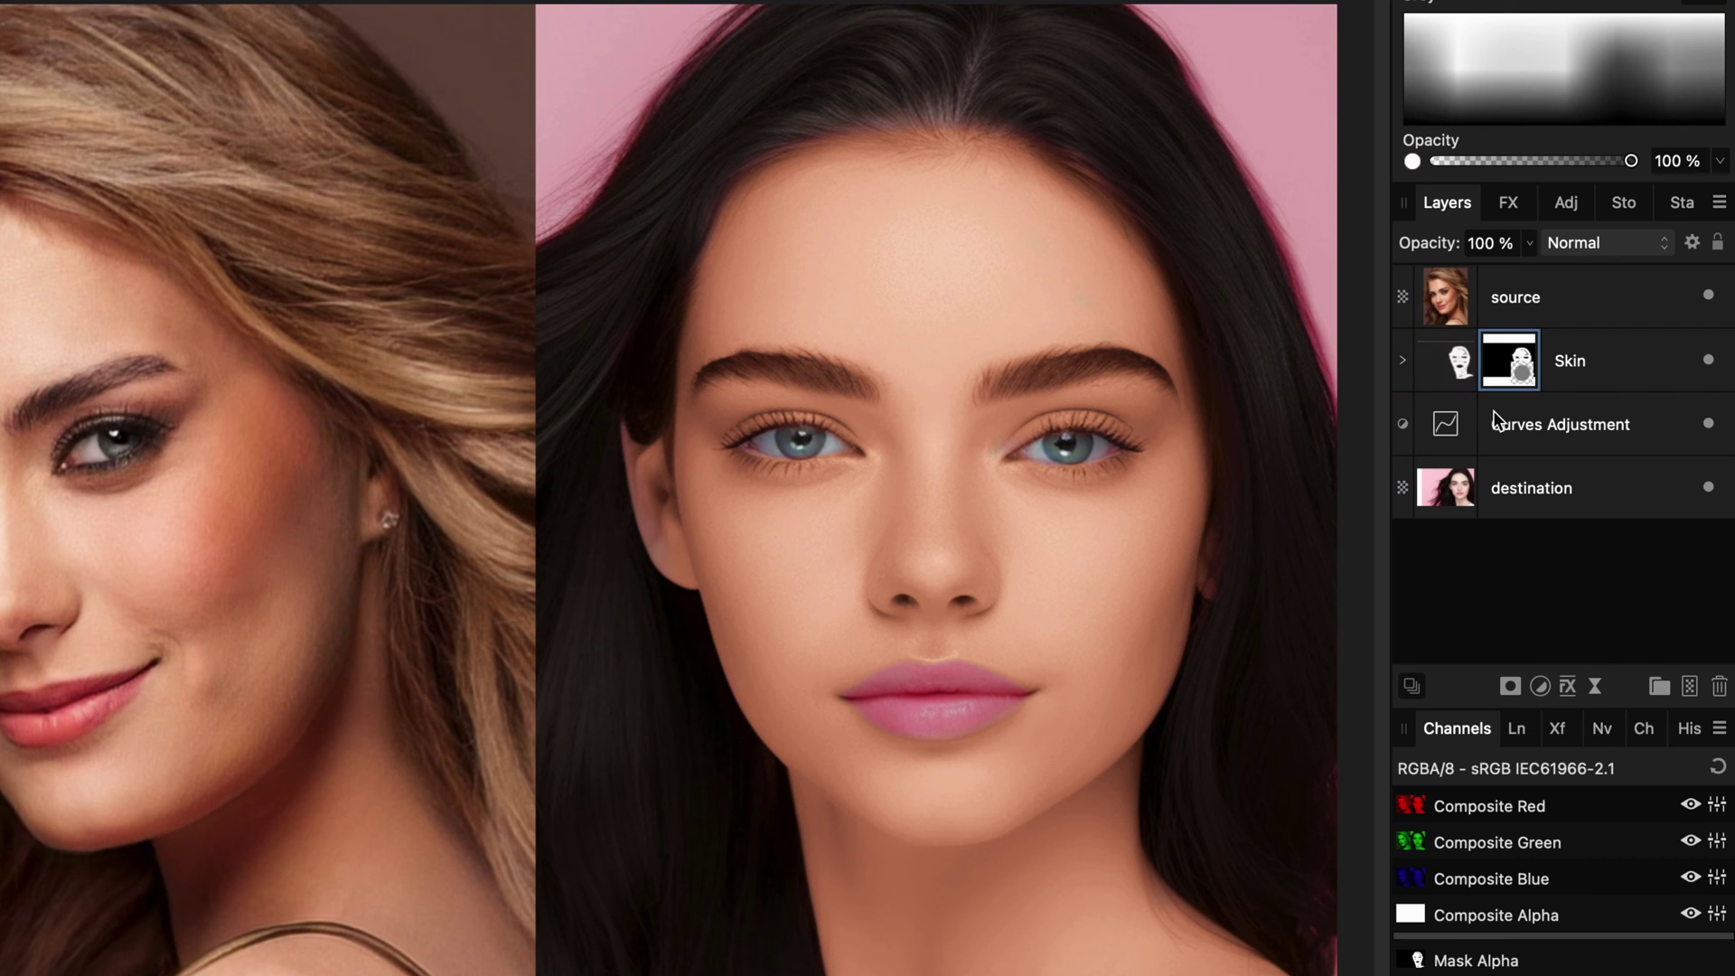
pyautogui.click(1446, 376)
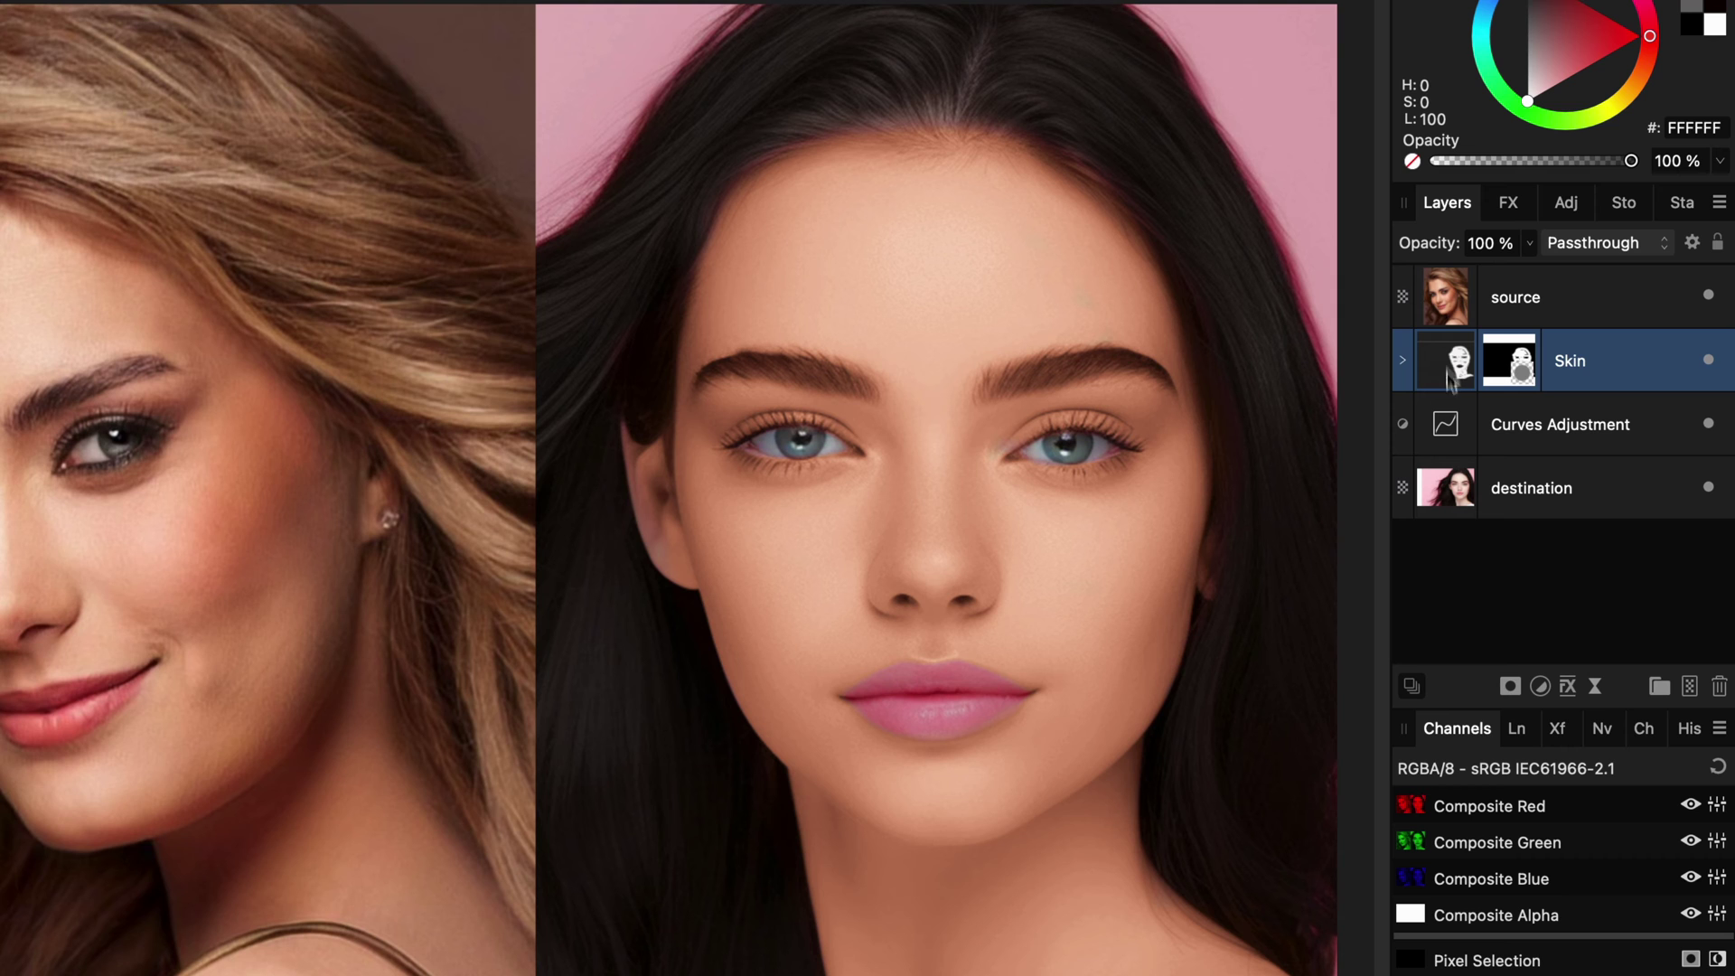
pyautogui.click(1691, 244)
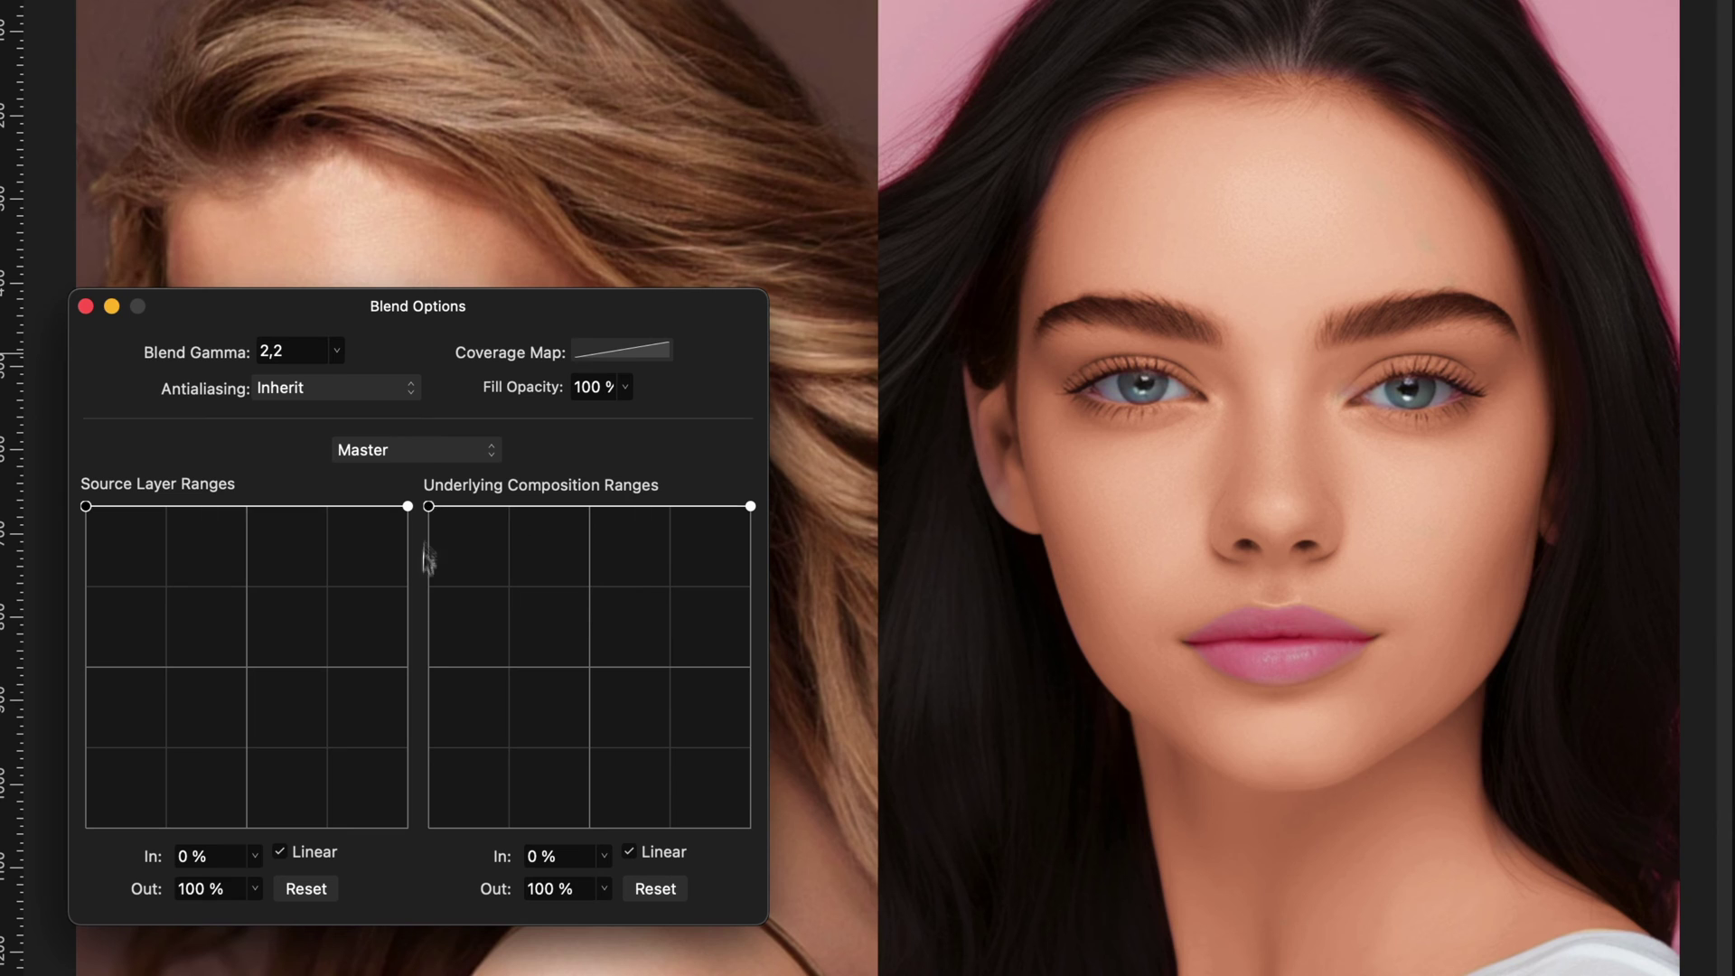
# Drag the Underlying Composition left node down to Out 0%, then close Blend Options.
pyautogui.moveTo(428, 561); pyautogui.dragTo(403, 906)
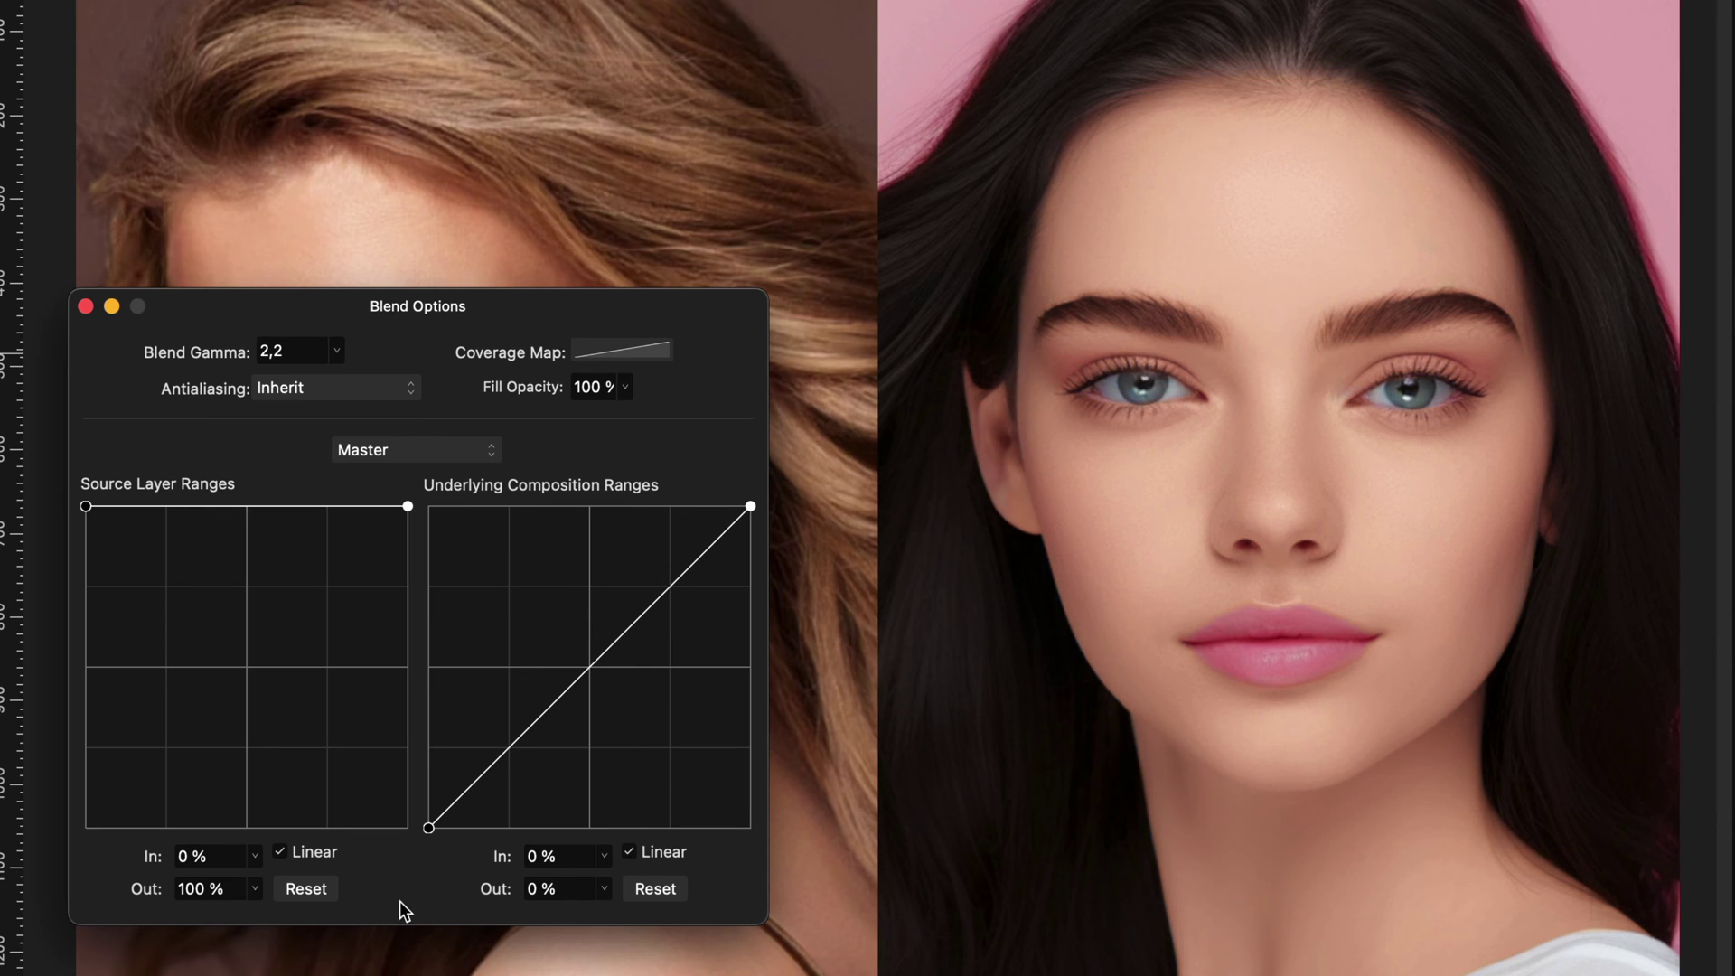
pyautogui.click(86, 305)
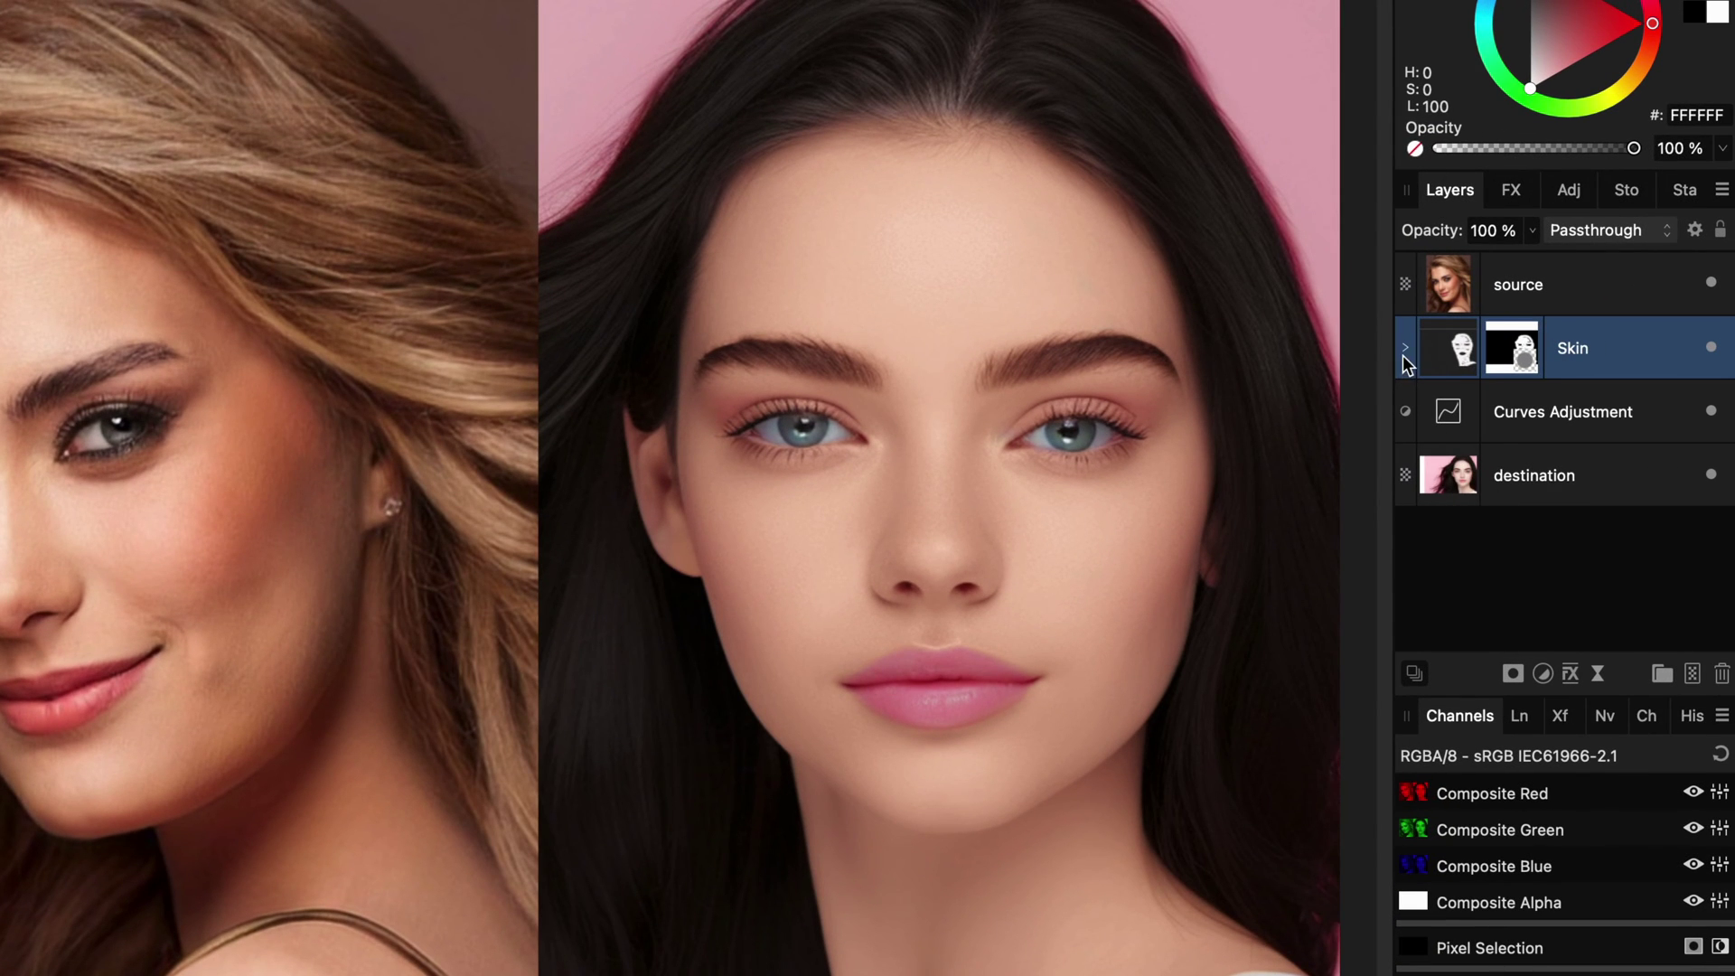
# In the expanded Skin group, set Brightness / Contrast to -13% brightness and 66% contrast.
pyautogui.click(1404, 349)
pyautogui.scroll(-2, 1592, 463)
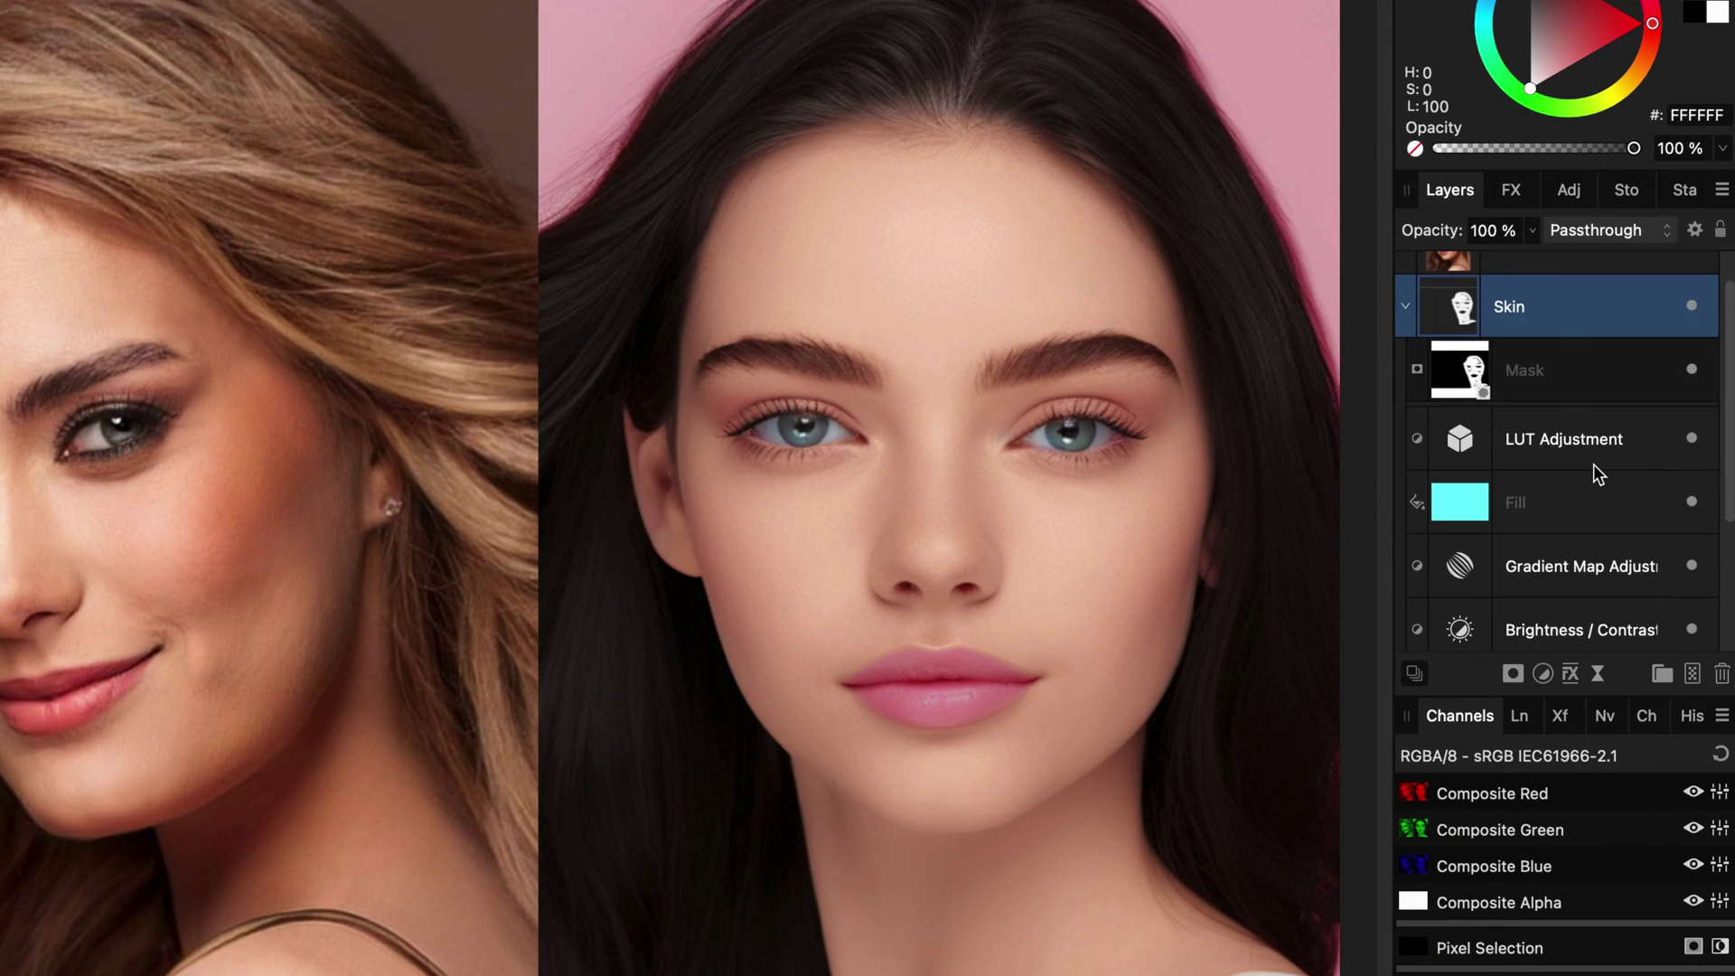
pyautogui.scroll(-2, 1592, 464)
pyautogui.doubleClick(1472, 553)
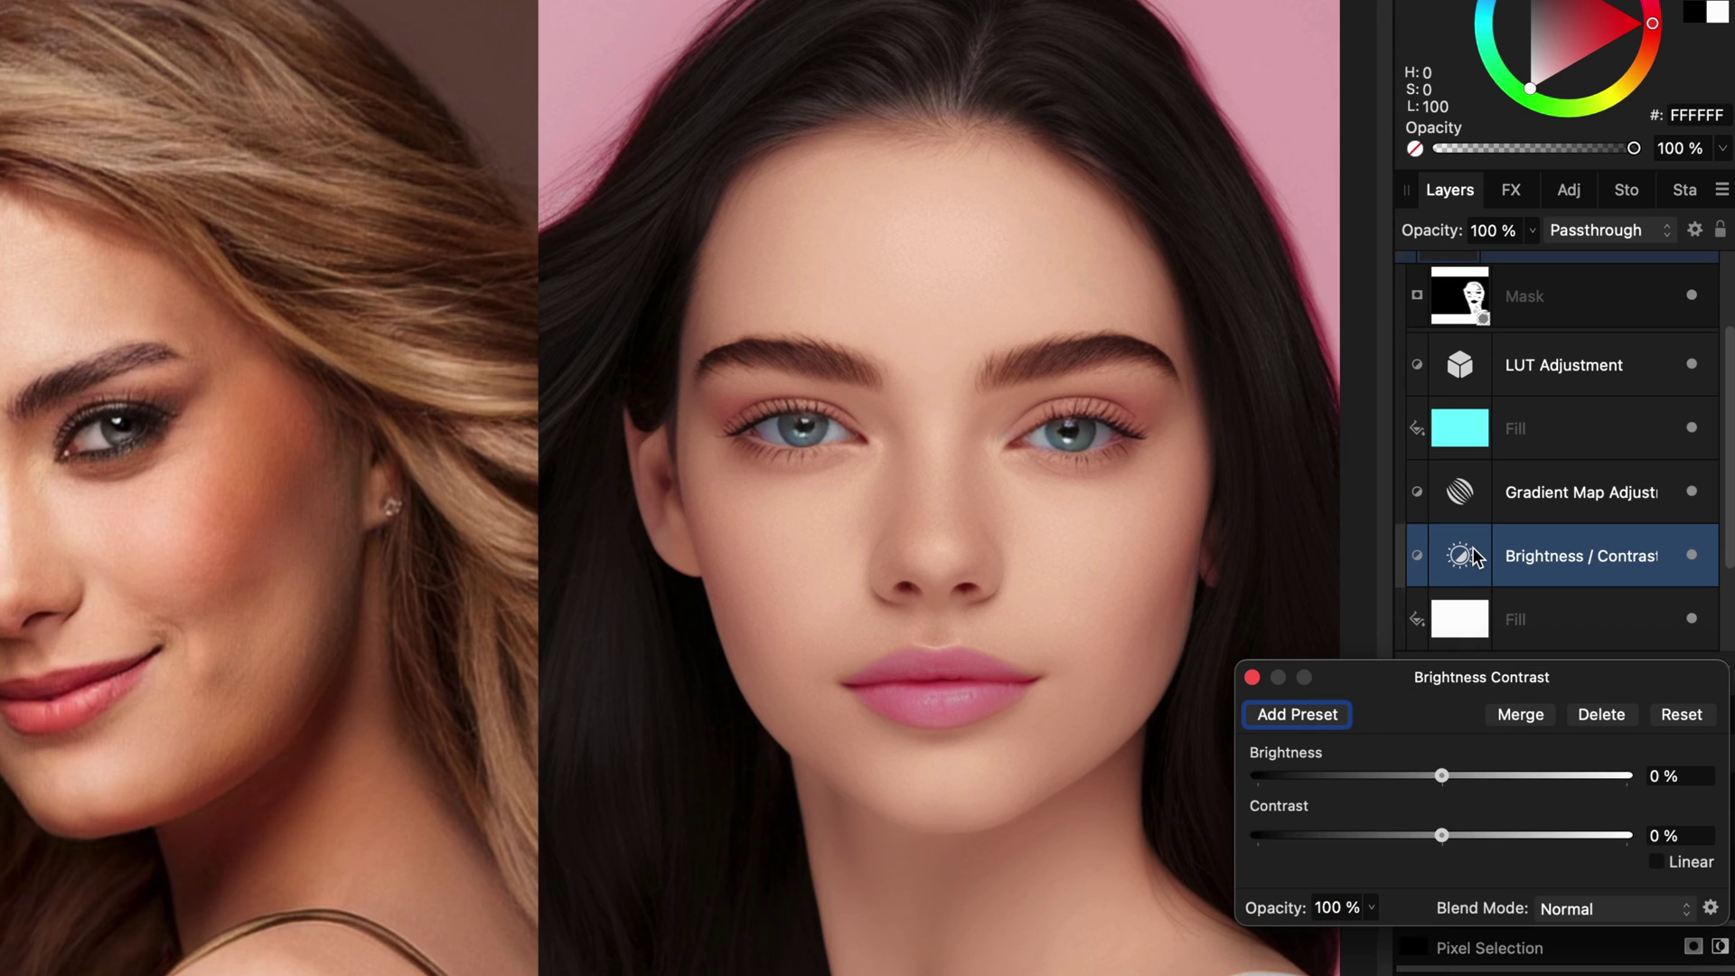
pyautogui.moveTo(1444, 770)
pyautogui.mouseDown()
pyautogui.moveTo(1374, 775)
pyautogui.moveTo(1500, 777)
pyautogui.moveTo(1428, 786)
pyautogui.moveTo(1554, 839)
pyautogui.moveTo(1463, 775)
pyautogui.moveTo(1423, 775)
pyautogui.mouseUp()
pyautogui.moveTo(1554, 836)
pyautogui.mouseDown()
pyautogui.moveTo(1571, 837)
pyautogui.moveTo(1538, 836)
pyautogui.mouseUp()
pyautogui.moveTo(1426, 775); pyautogui.dragTo(1418, 776)
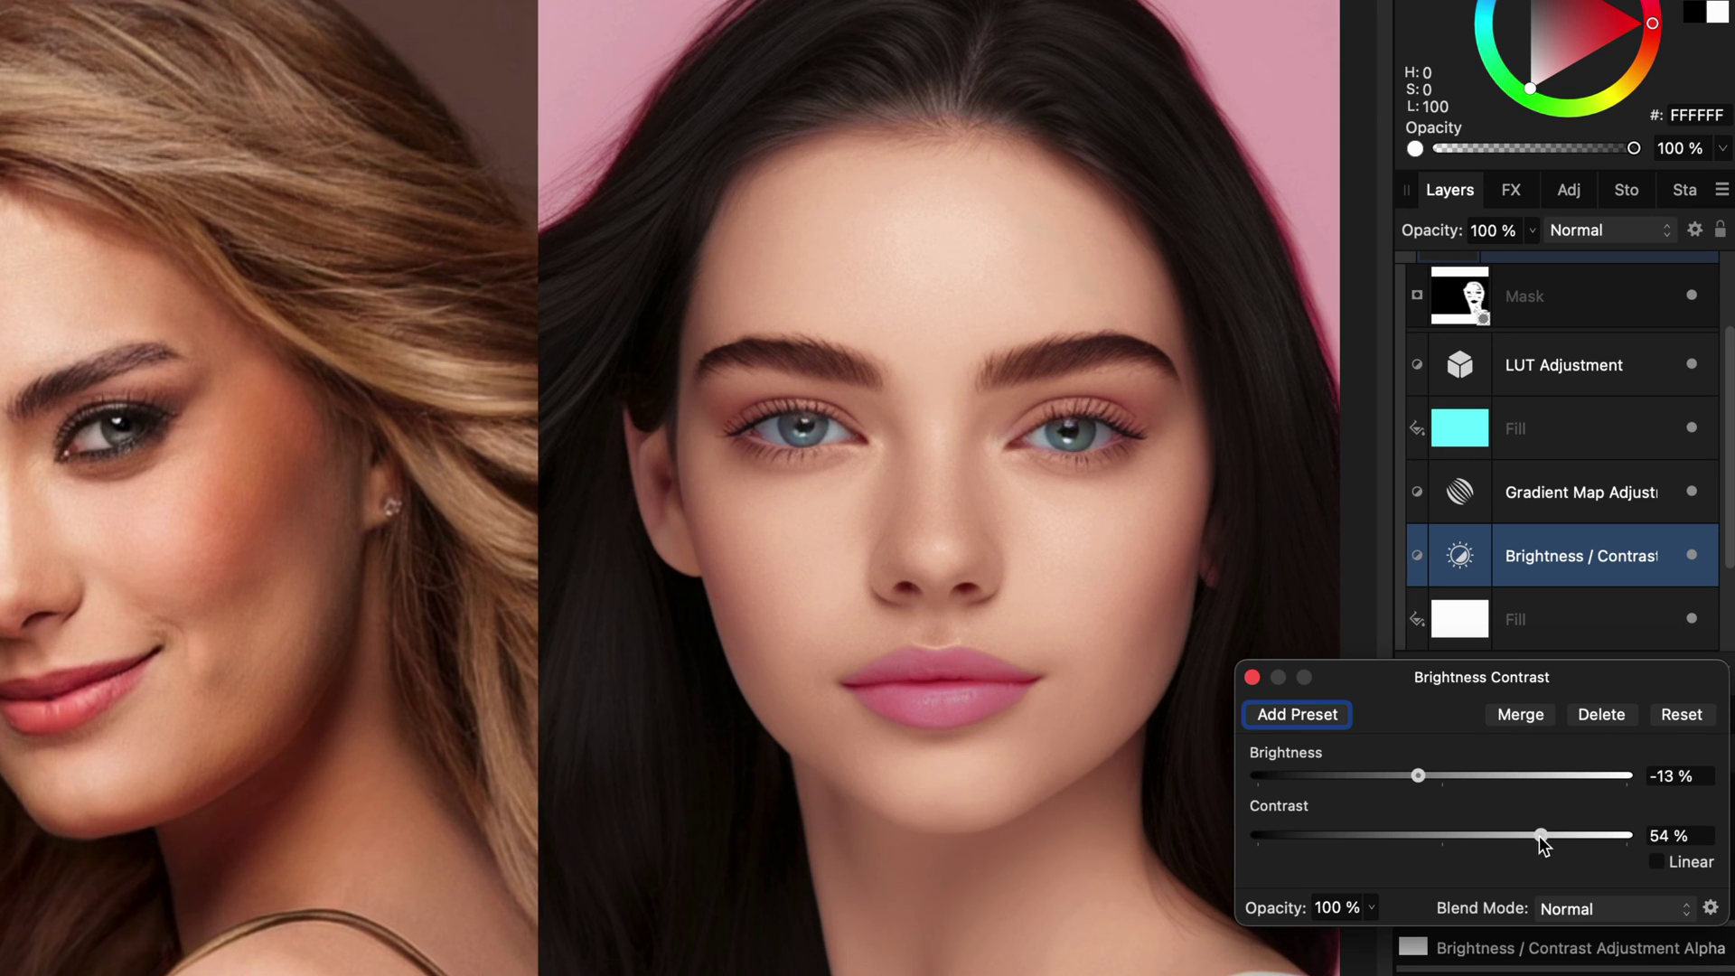
pyautogui.moveTo(1541, 839)
pyautogui.mouseDown()
pyautogui.moveTo(1580, 836)
pyautogui.moveTo(1564, 836)
pyautogui.mouseUp()
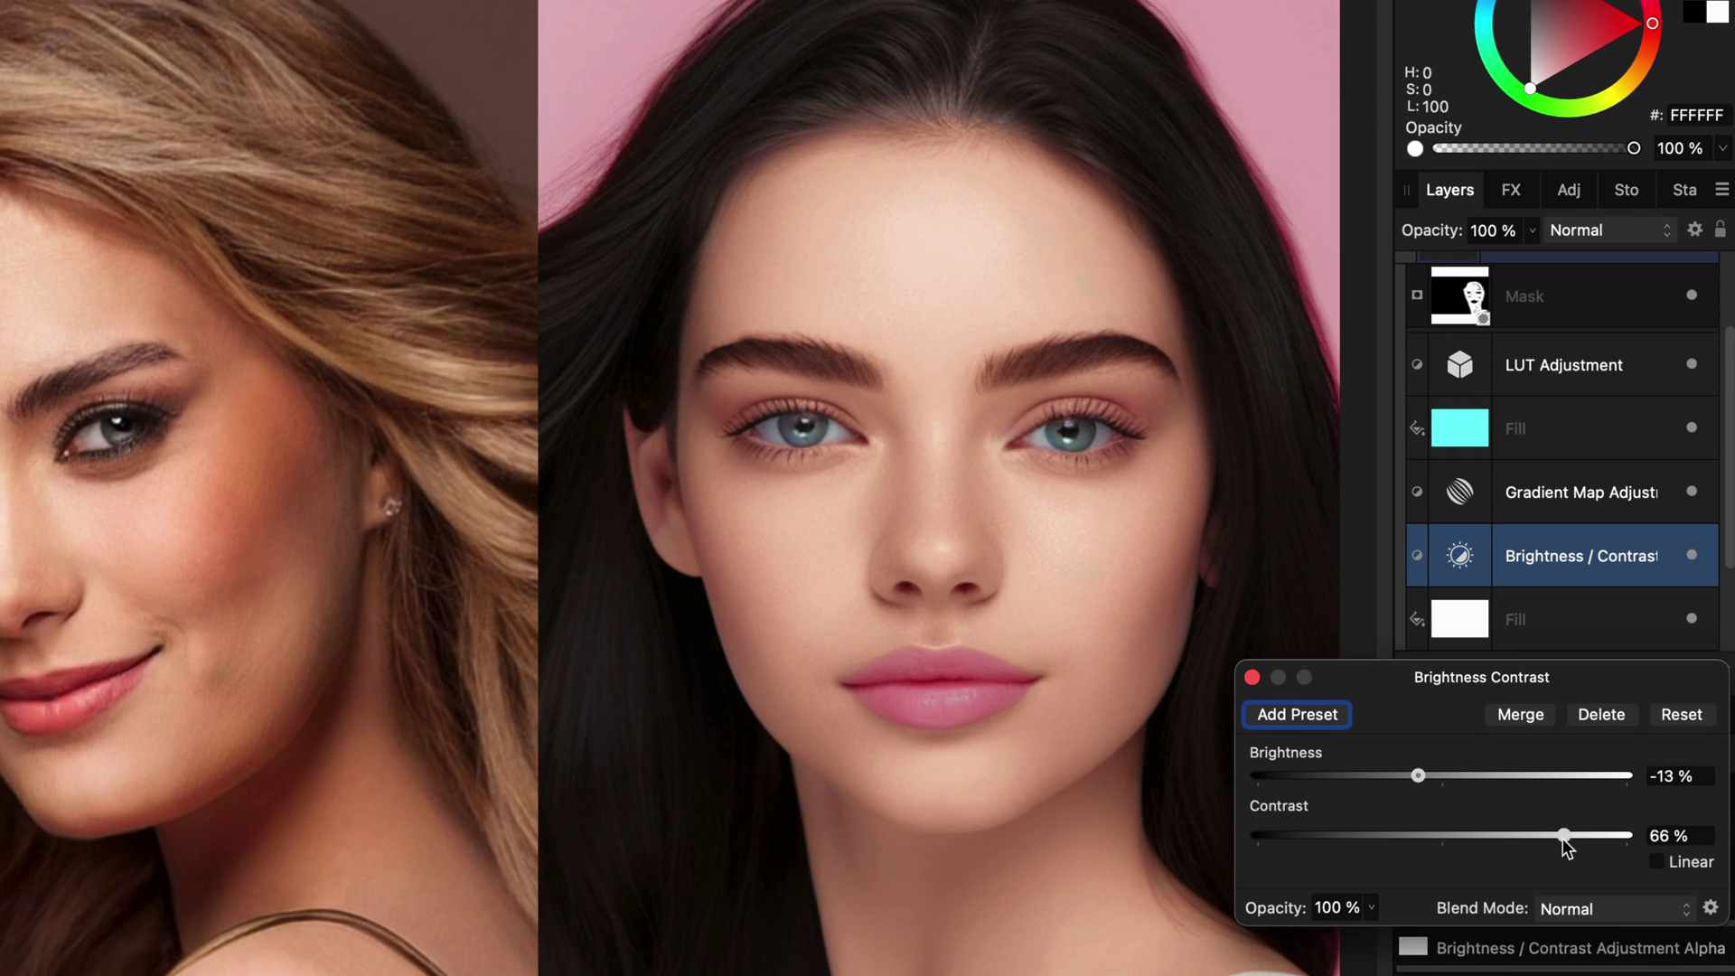
pyautogui.click(1252, 678)
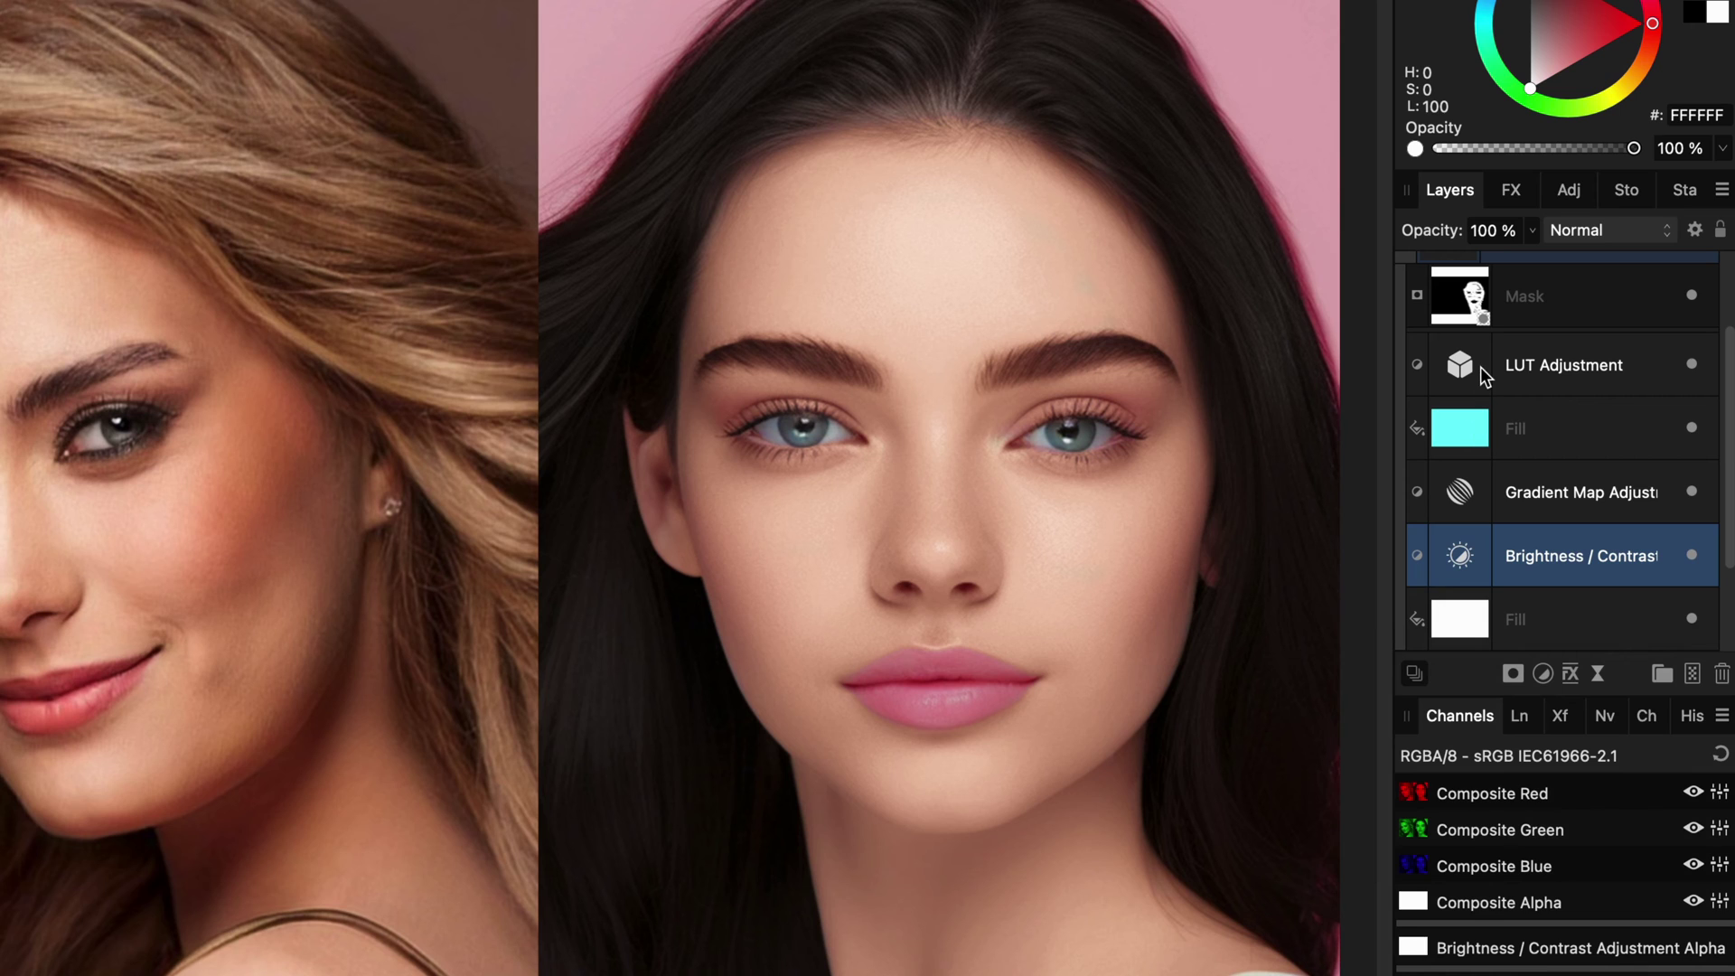
pyautogui.scroll(2, 1481, 365)
pyautogui.click(1406, 323)
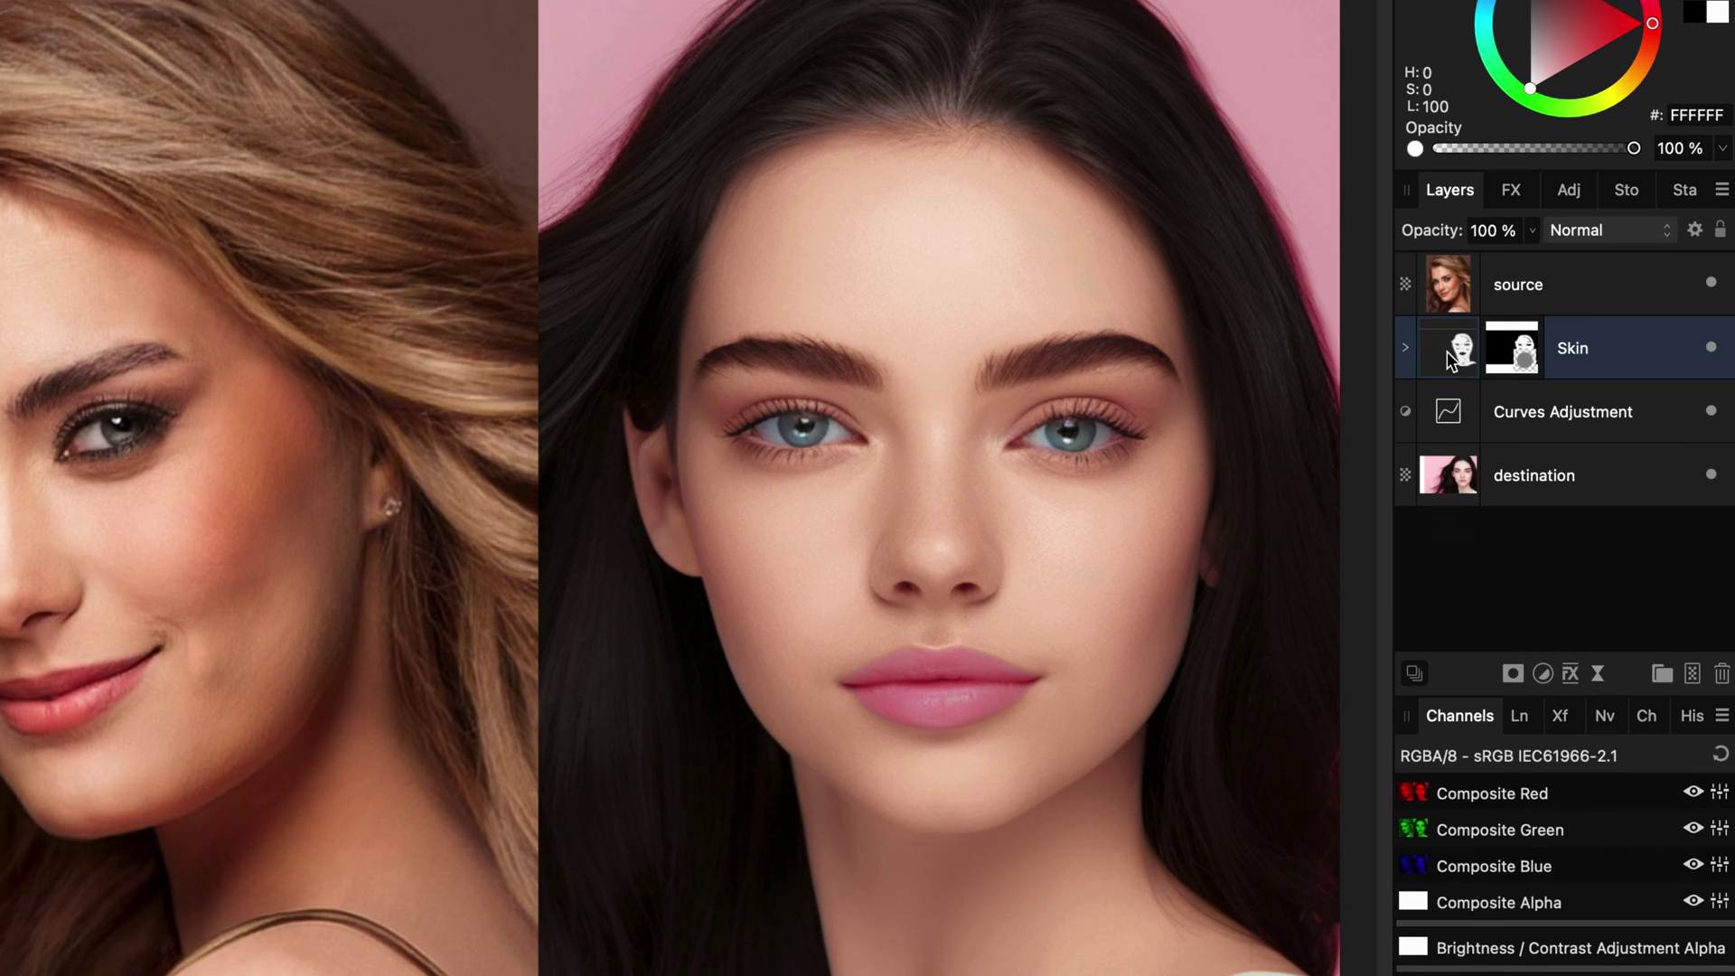
pyautogui.click(1543, 674)
pyautogui.click(1595, 953)
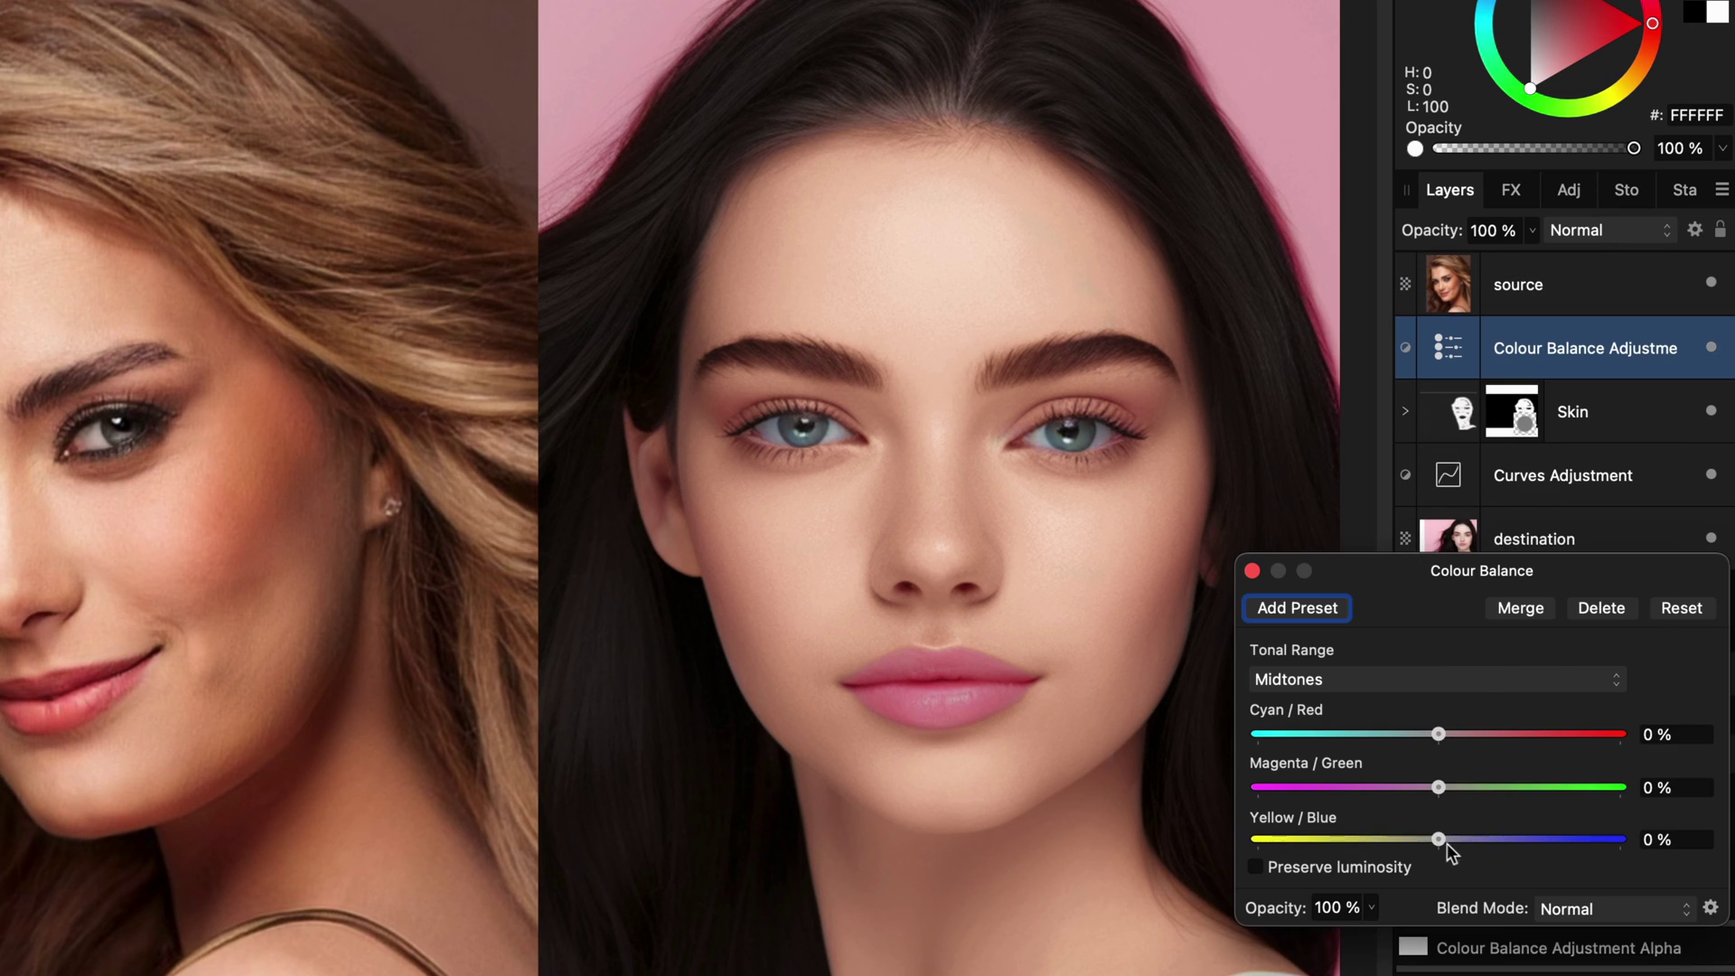
pyautogui.moveTo(1446, 842); pyautogui.dragTo(1399, 837)
pyautogui.moveTo(1438, 733); pyautogui.dragTo(1499, 734)
pyautogui.moveTo(1439, 787); pyautogui.dragTo(1425, 787)
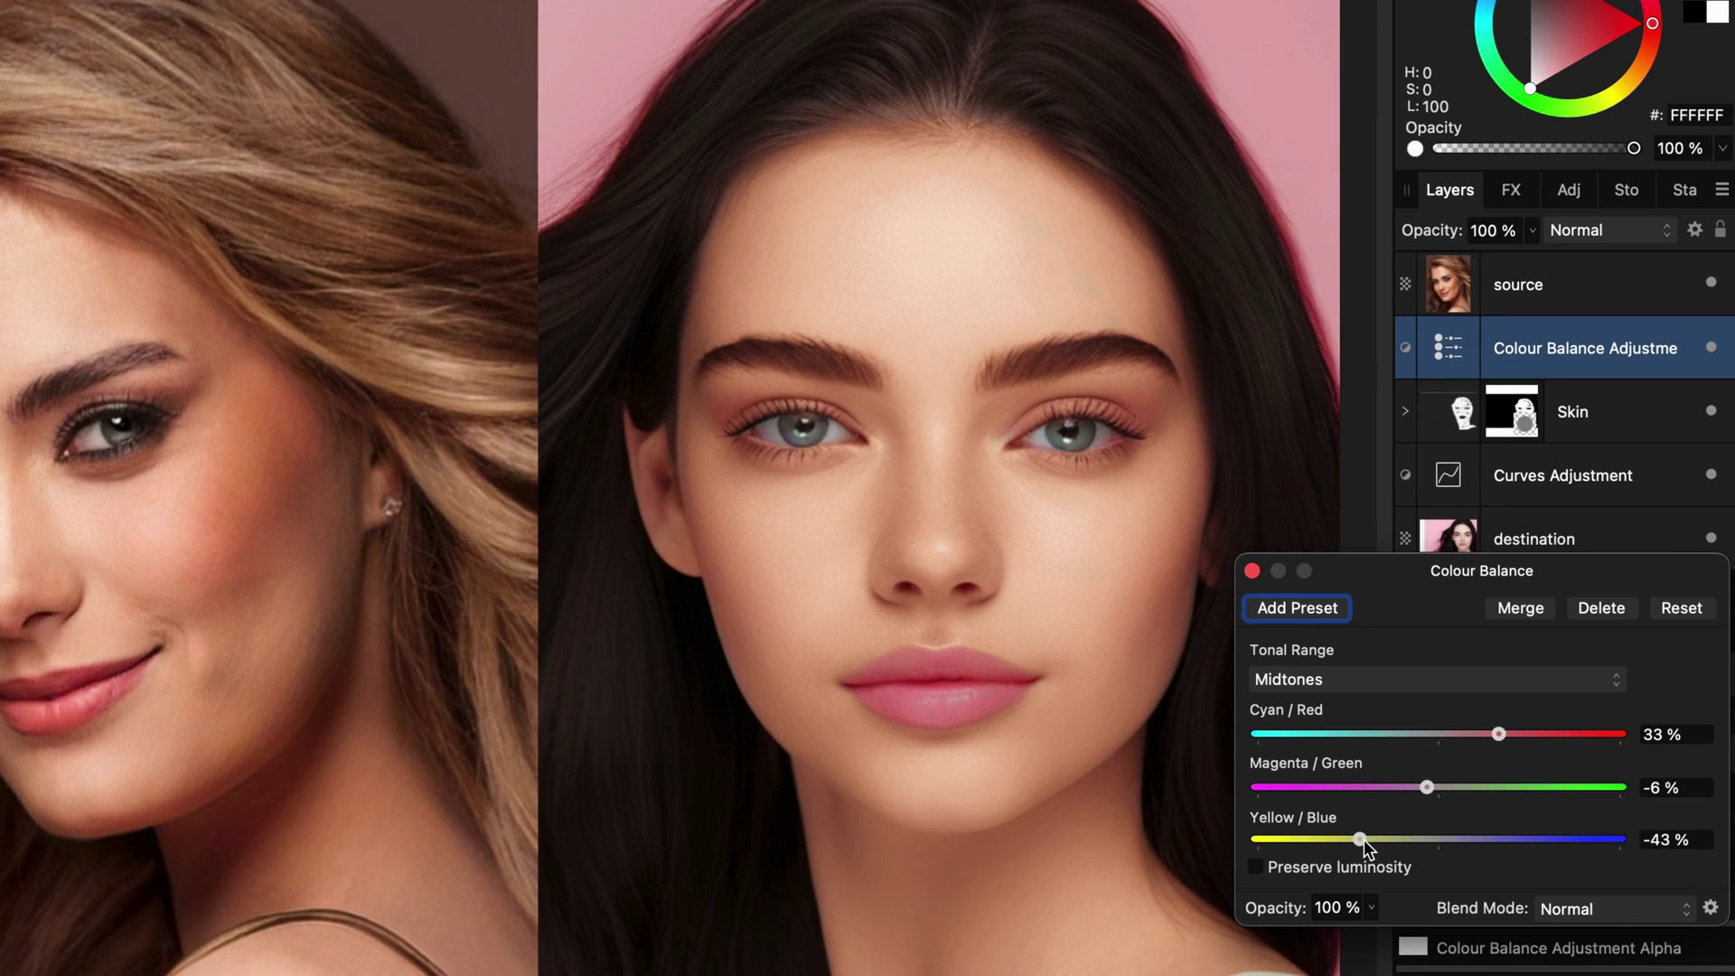
pyautogui.moveTo(1363, 839); pyautogui.dragTo(1370, 838)
pyautogui.click(1252, 571)
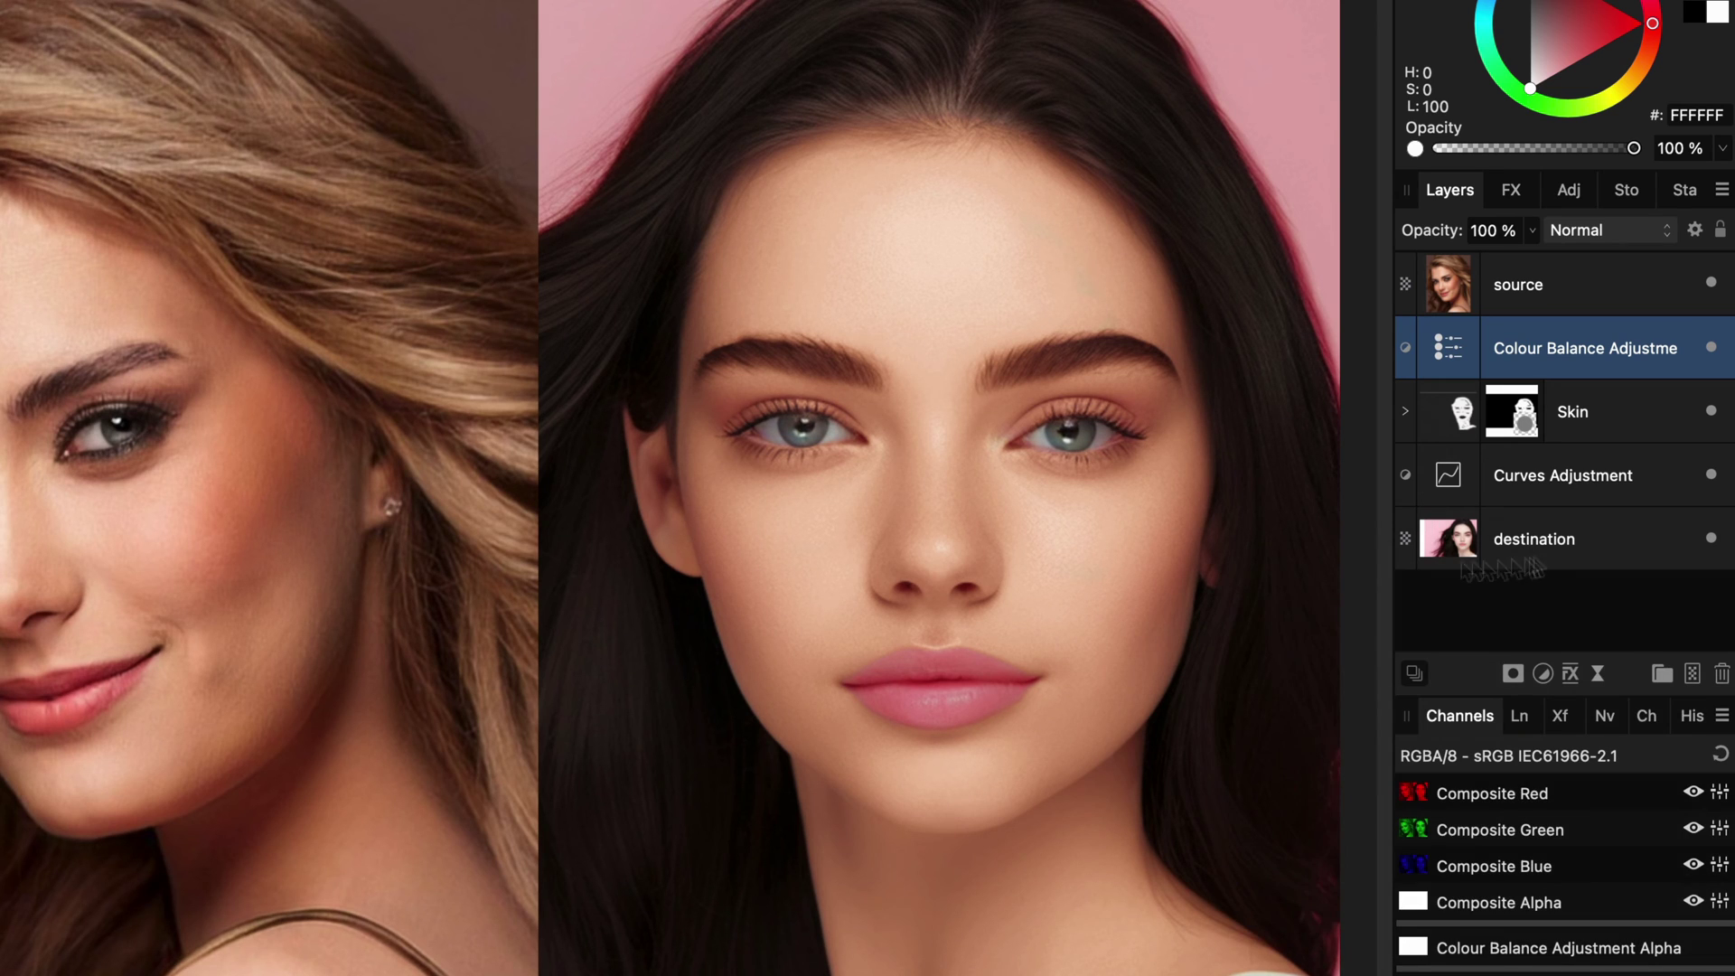
pyautogui.keyDown('shift'); pyautogui.click(1617, 487); pyautogui.keyUp('shift')
pyautogui.click(1710, 348)
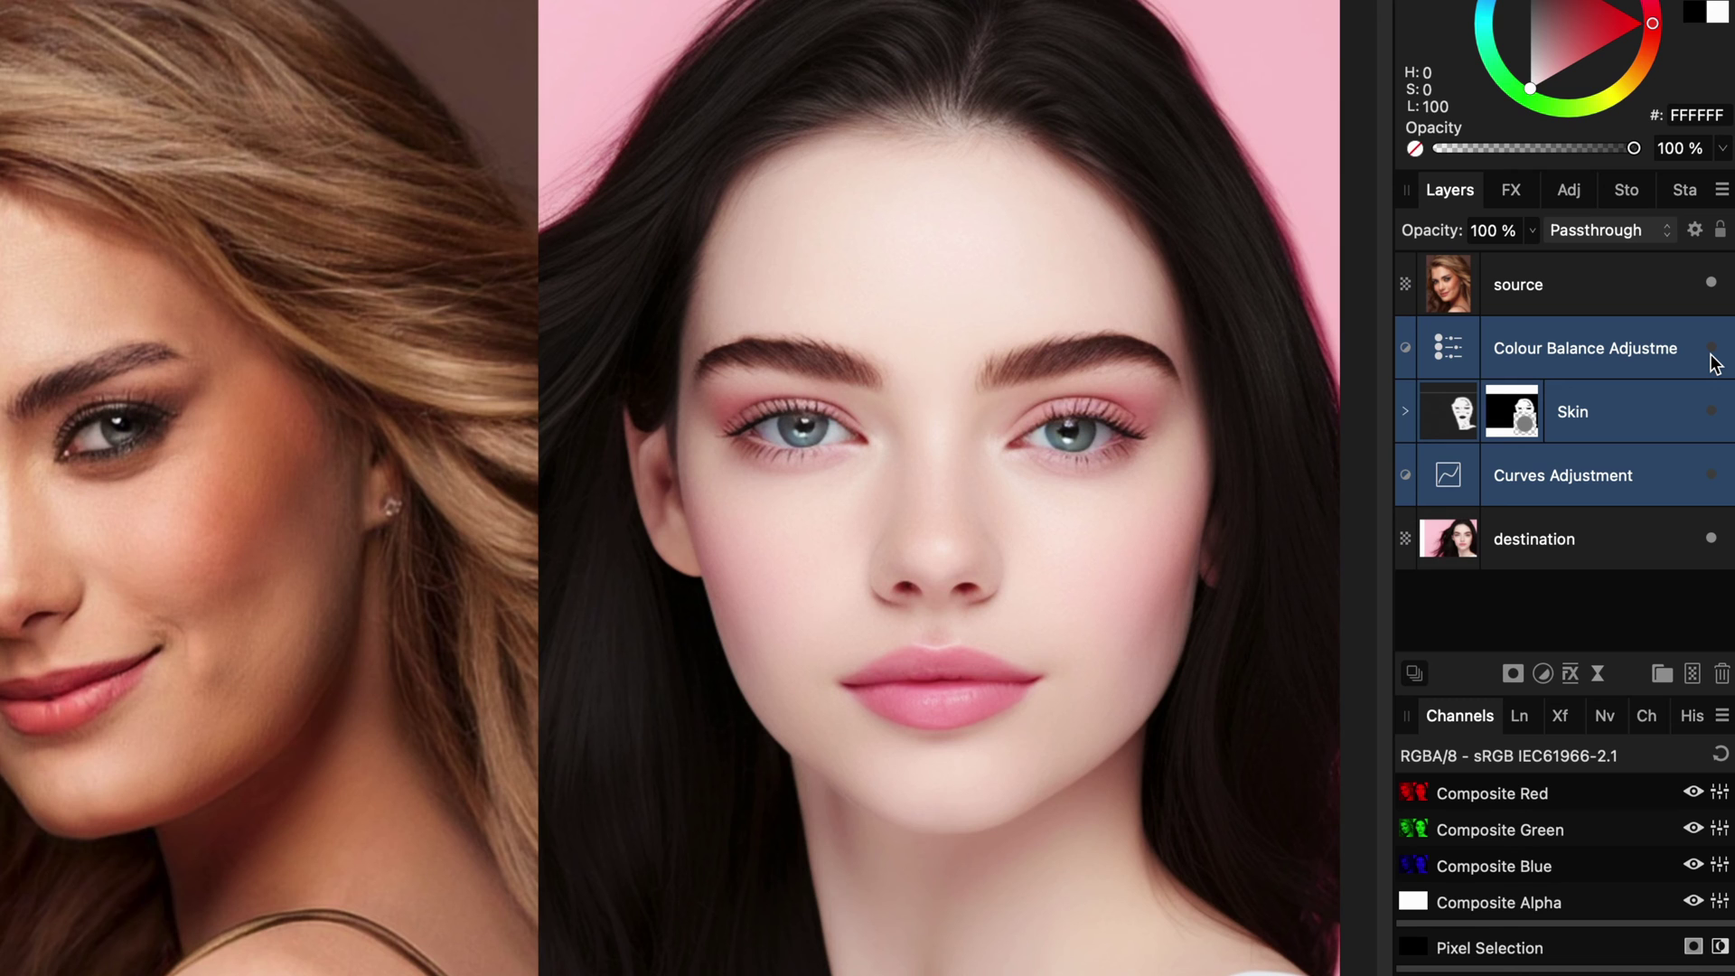
pyautogui.click(1710, 351)
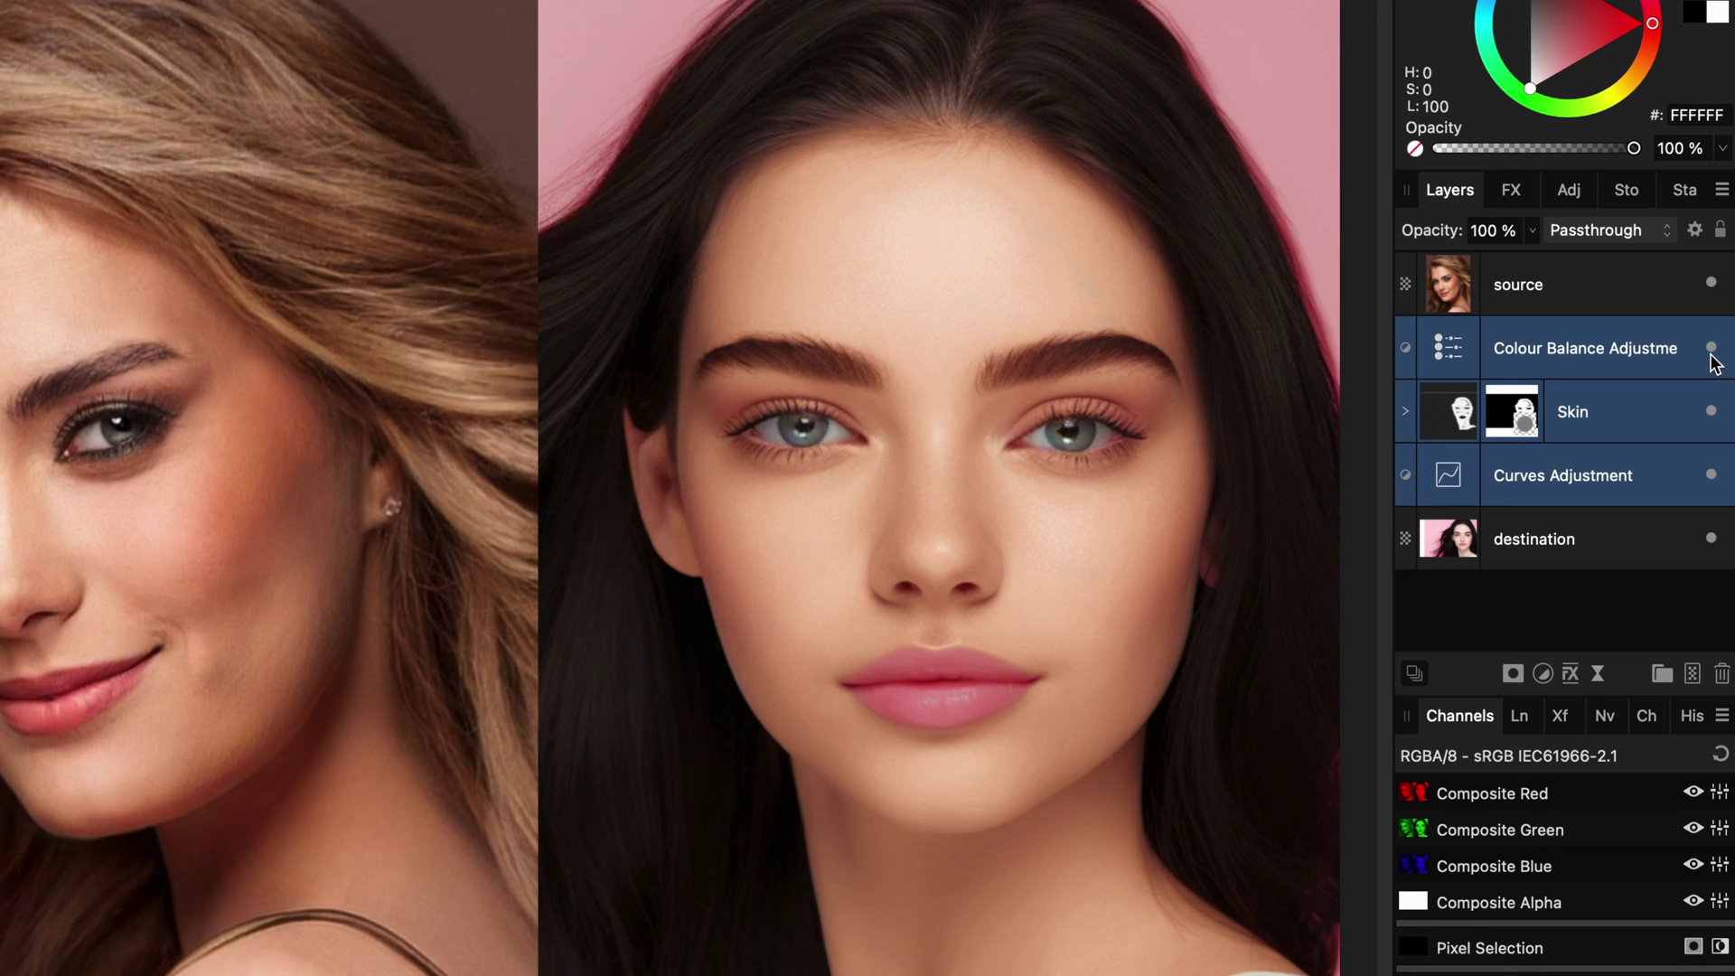
pyautogui.click(1446, 348)
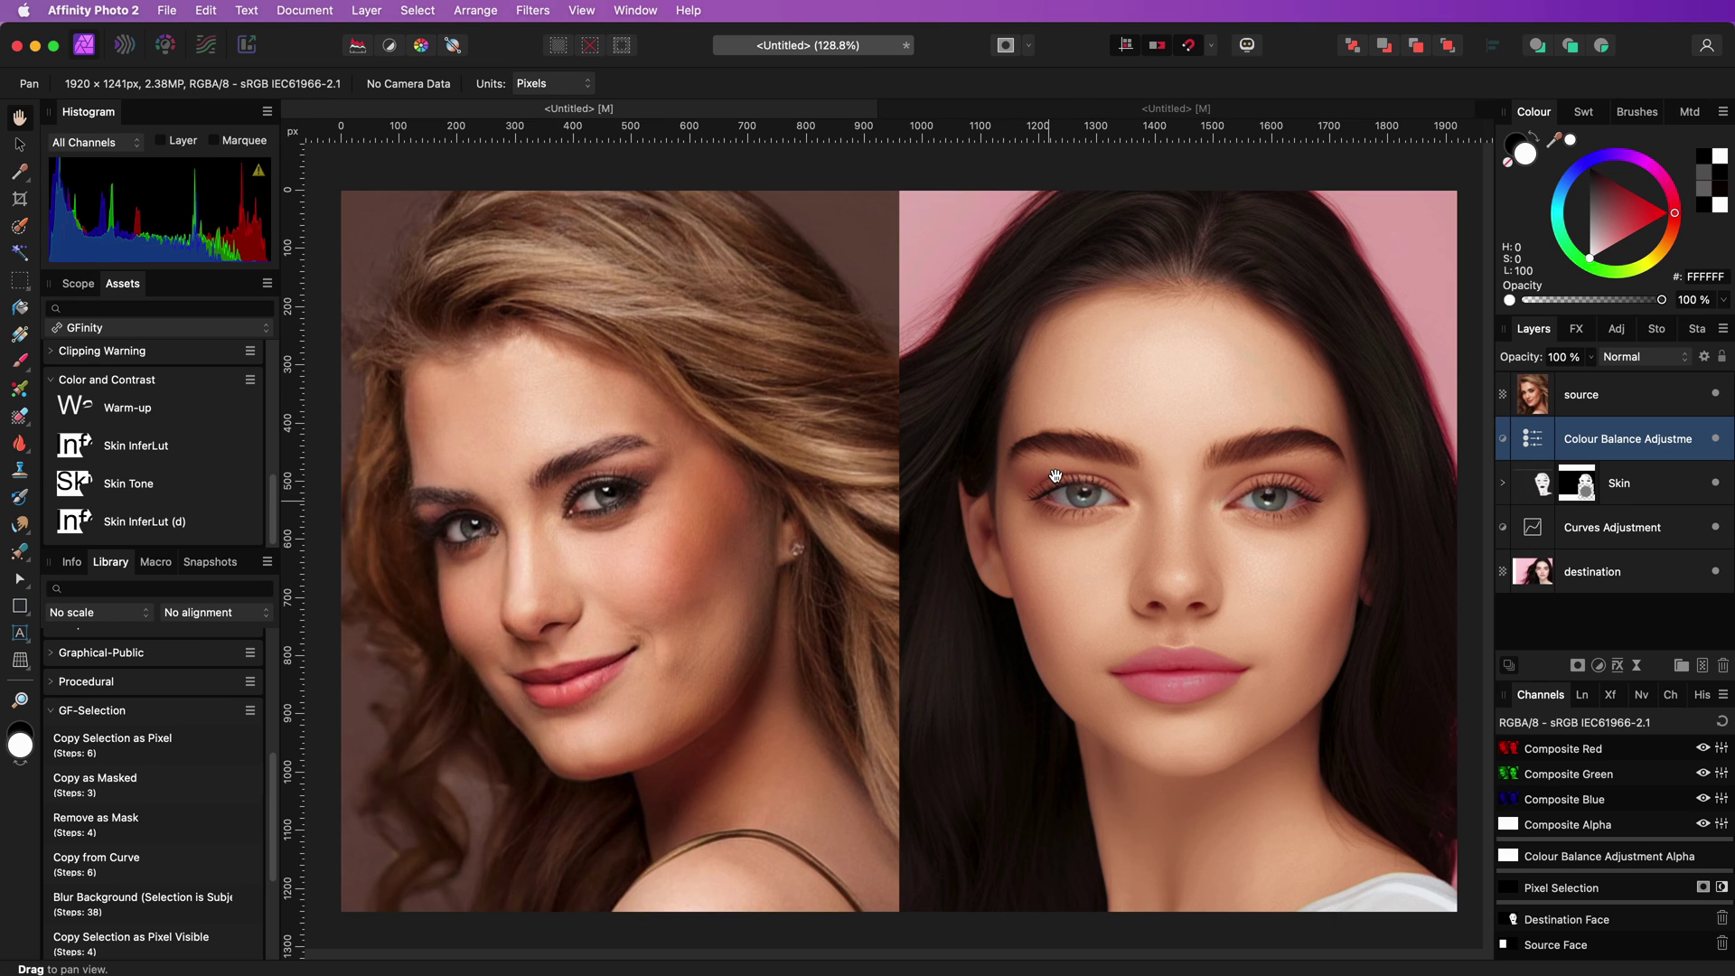
# Add a black Fill layer above the Colour Balance adjustment.
pyautogui.press('g')
pyautogui.click(1138, 355)
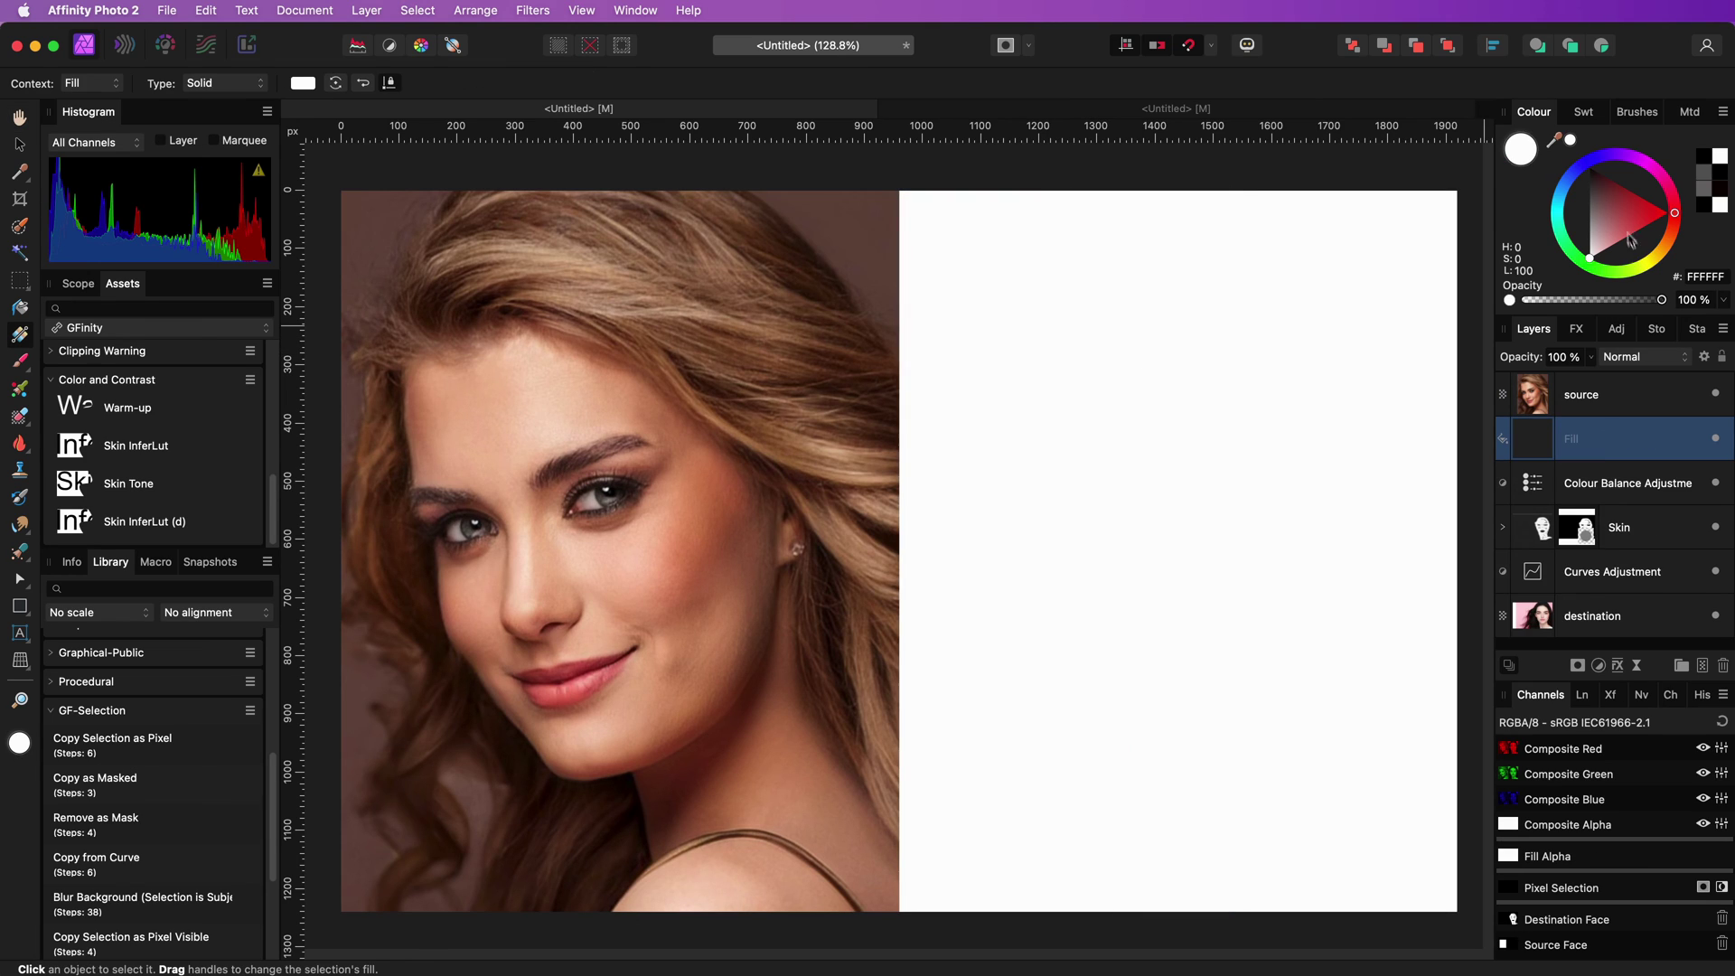
pyautogui.click(1626, 231)
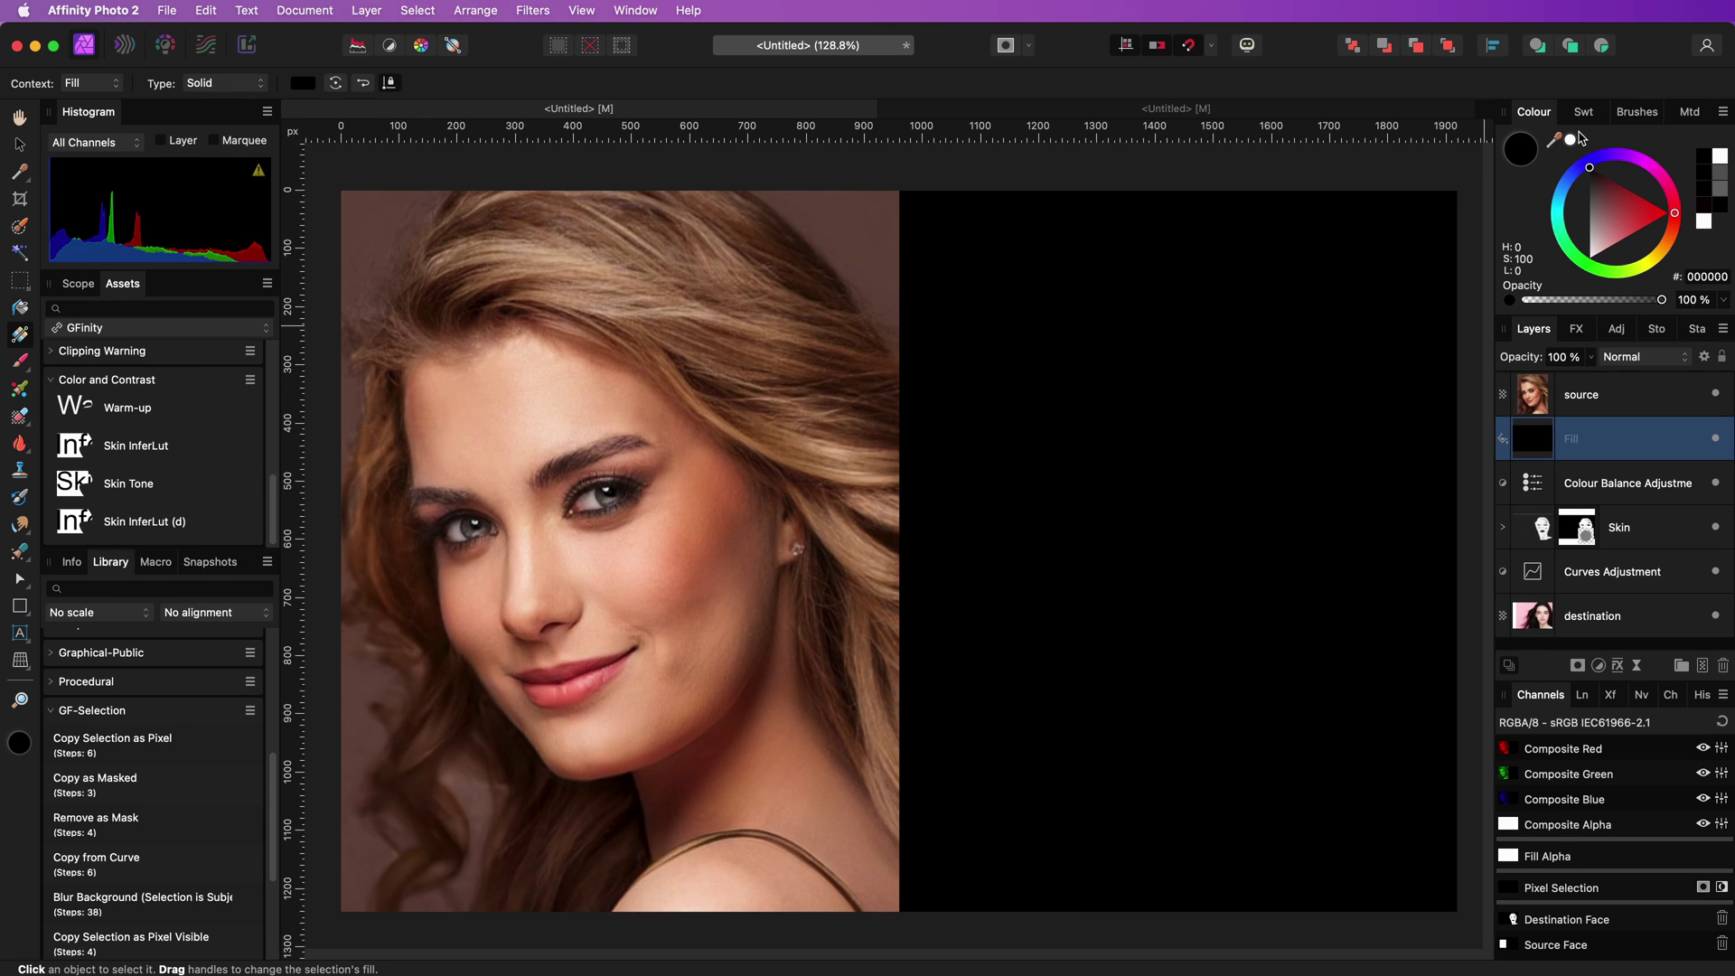
# Give the Fill layer a mask and invert it to hide the black fill.
pyautogui.click(1576, 666)
pyautogui.click(1502, 448)
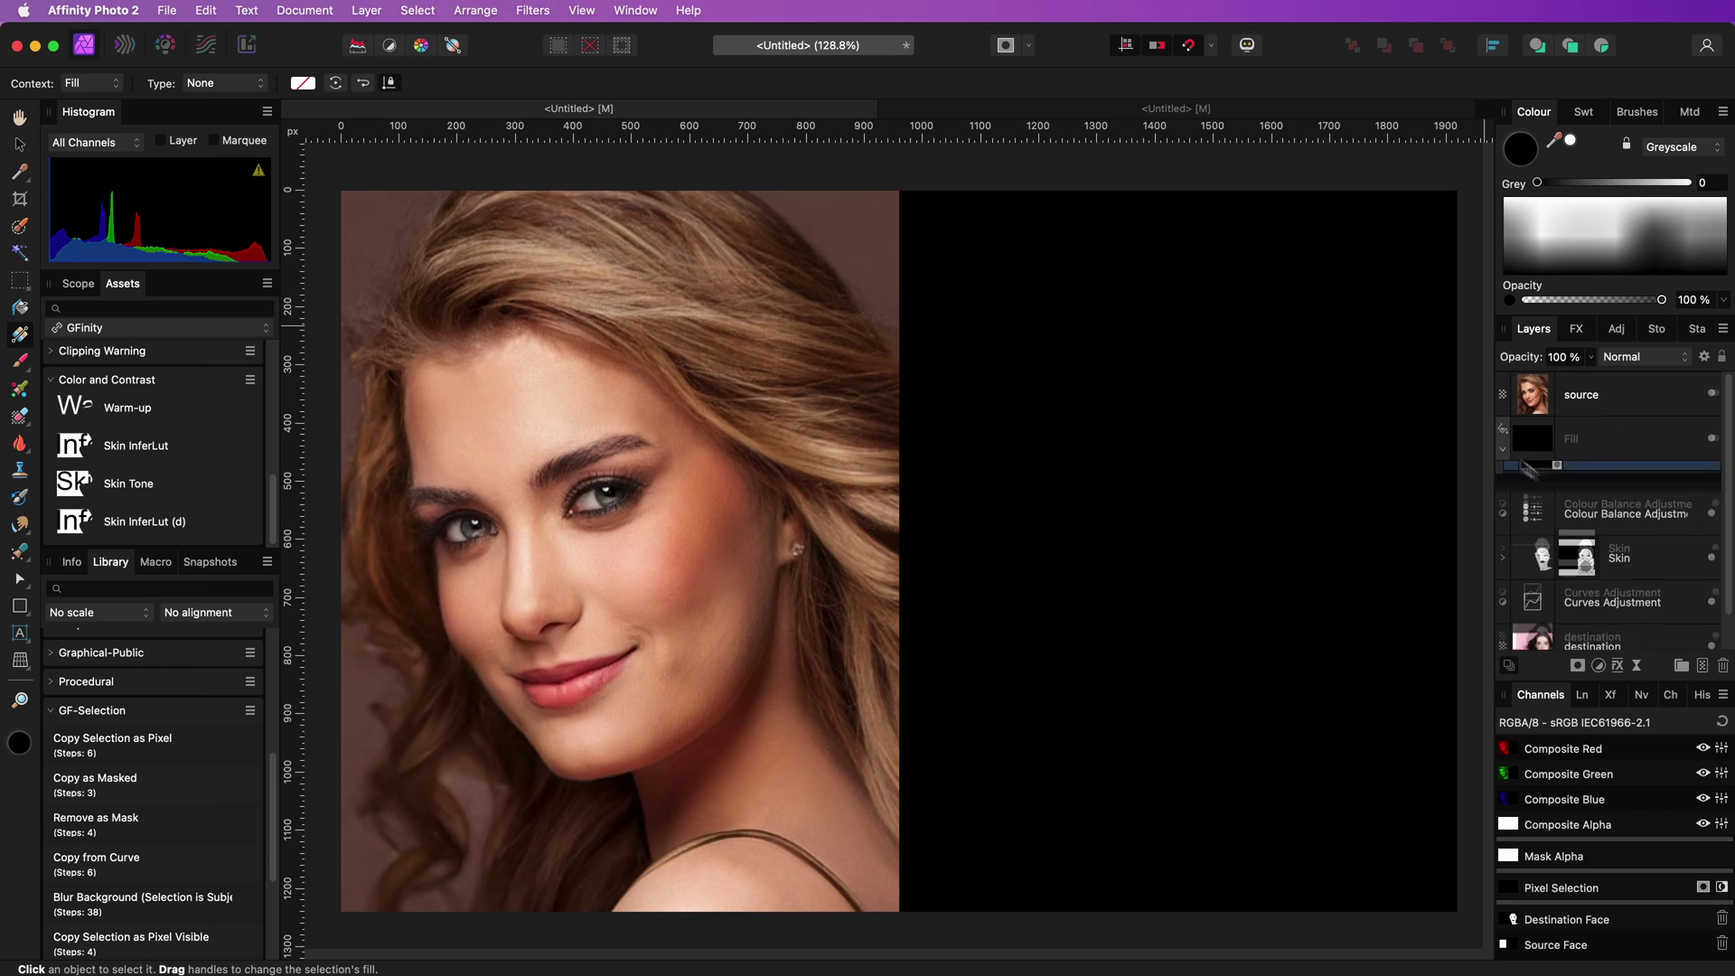
pyautogui.click(1543, 495)
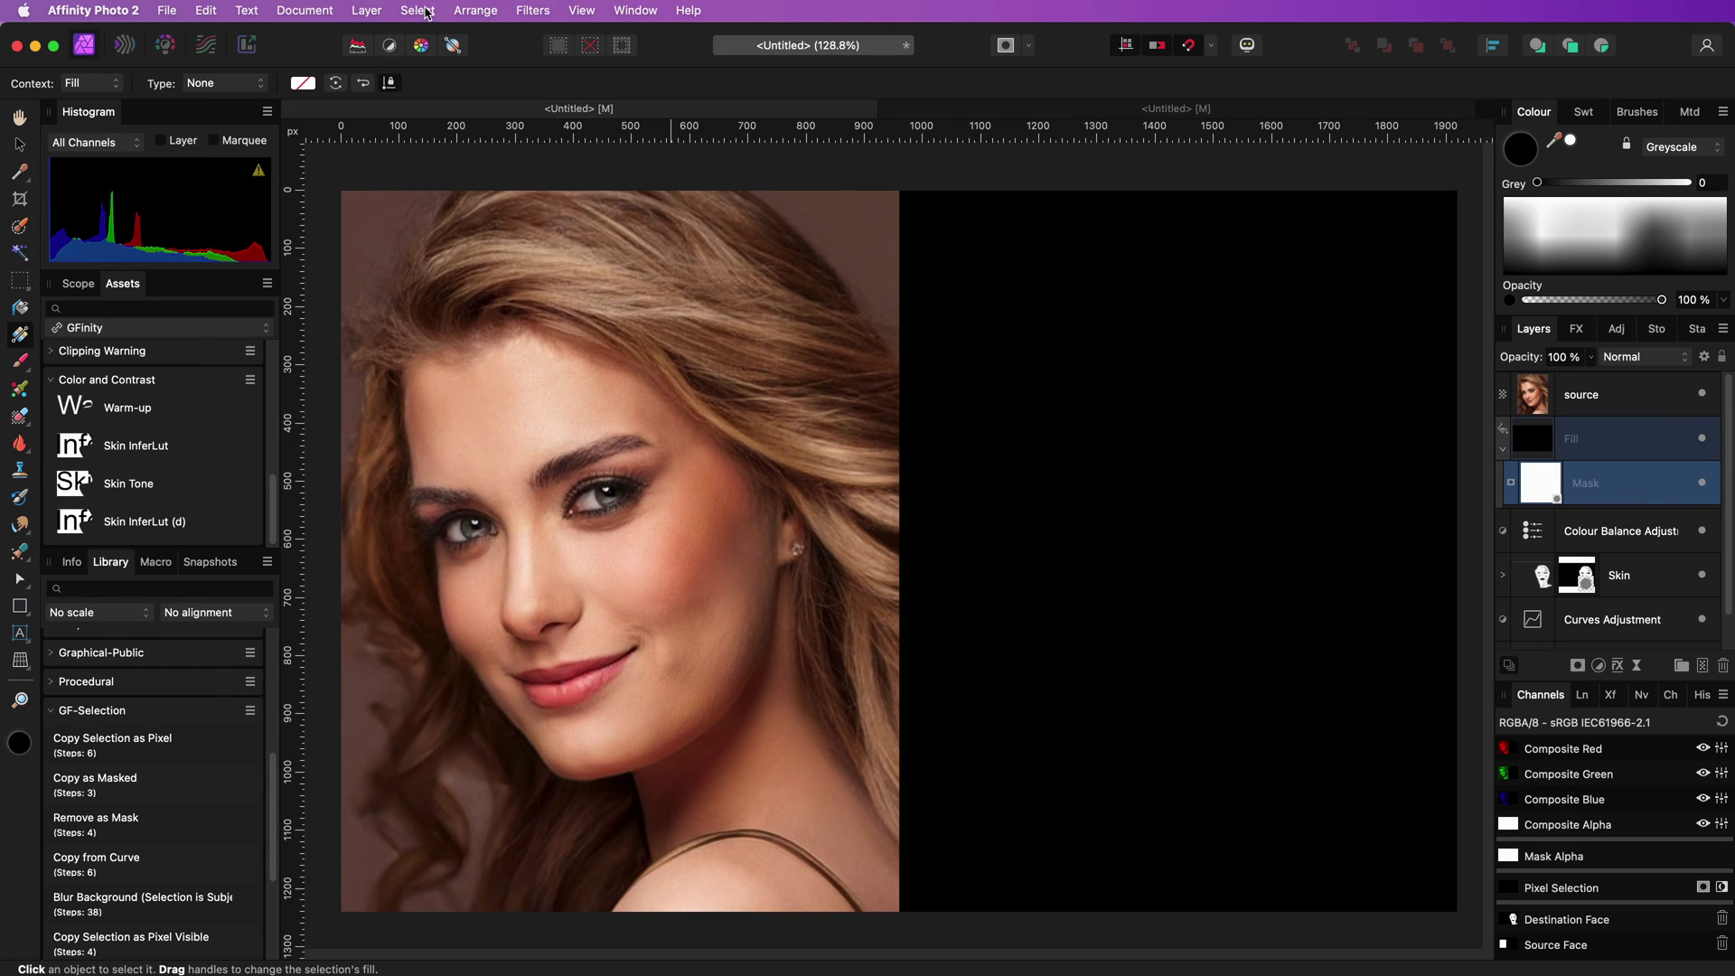
pyautogui.click(365, 11)
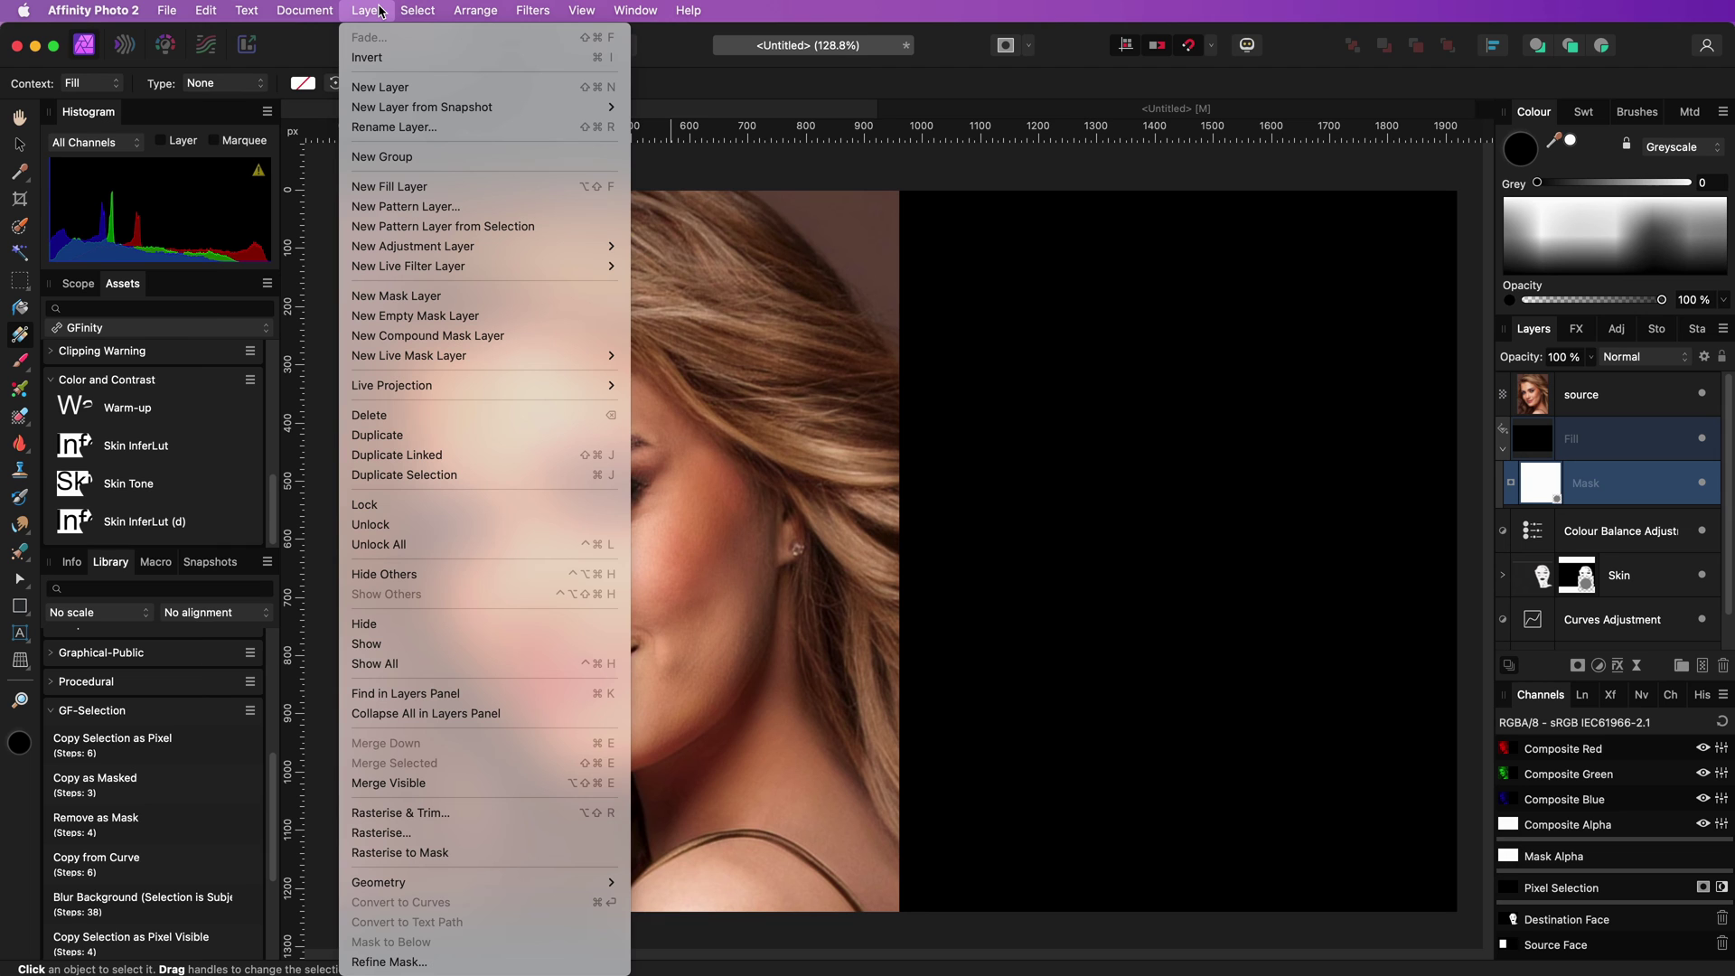
pyautogui.click(388, 57)
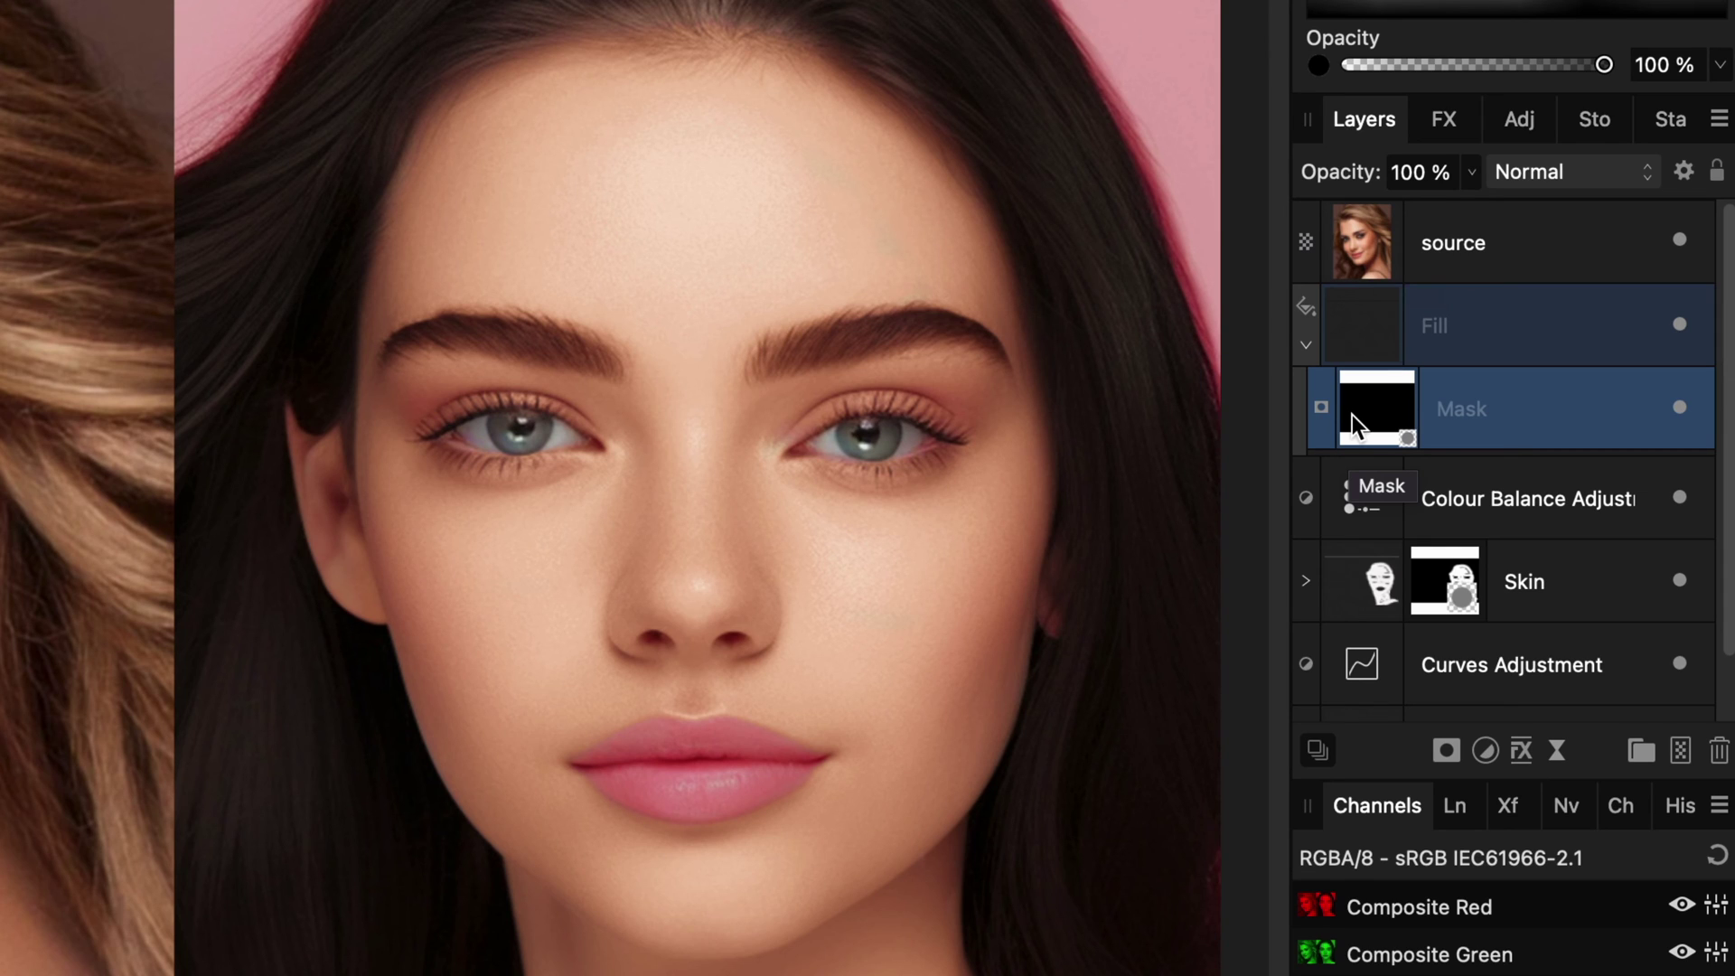
# Set the Fill layer's blend mode to Soft Light.
pyautogui.click(1370, 338)
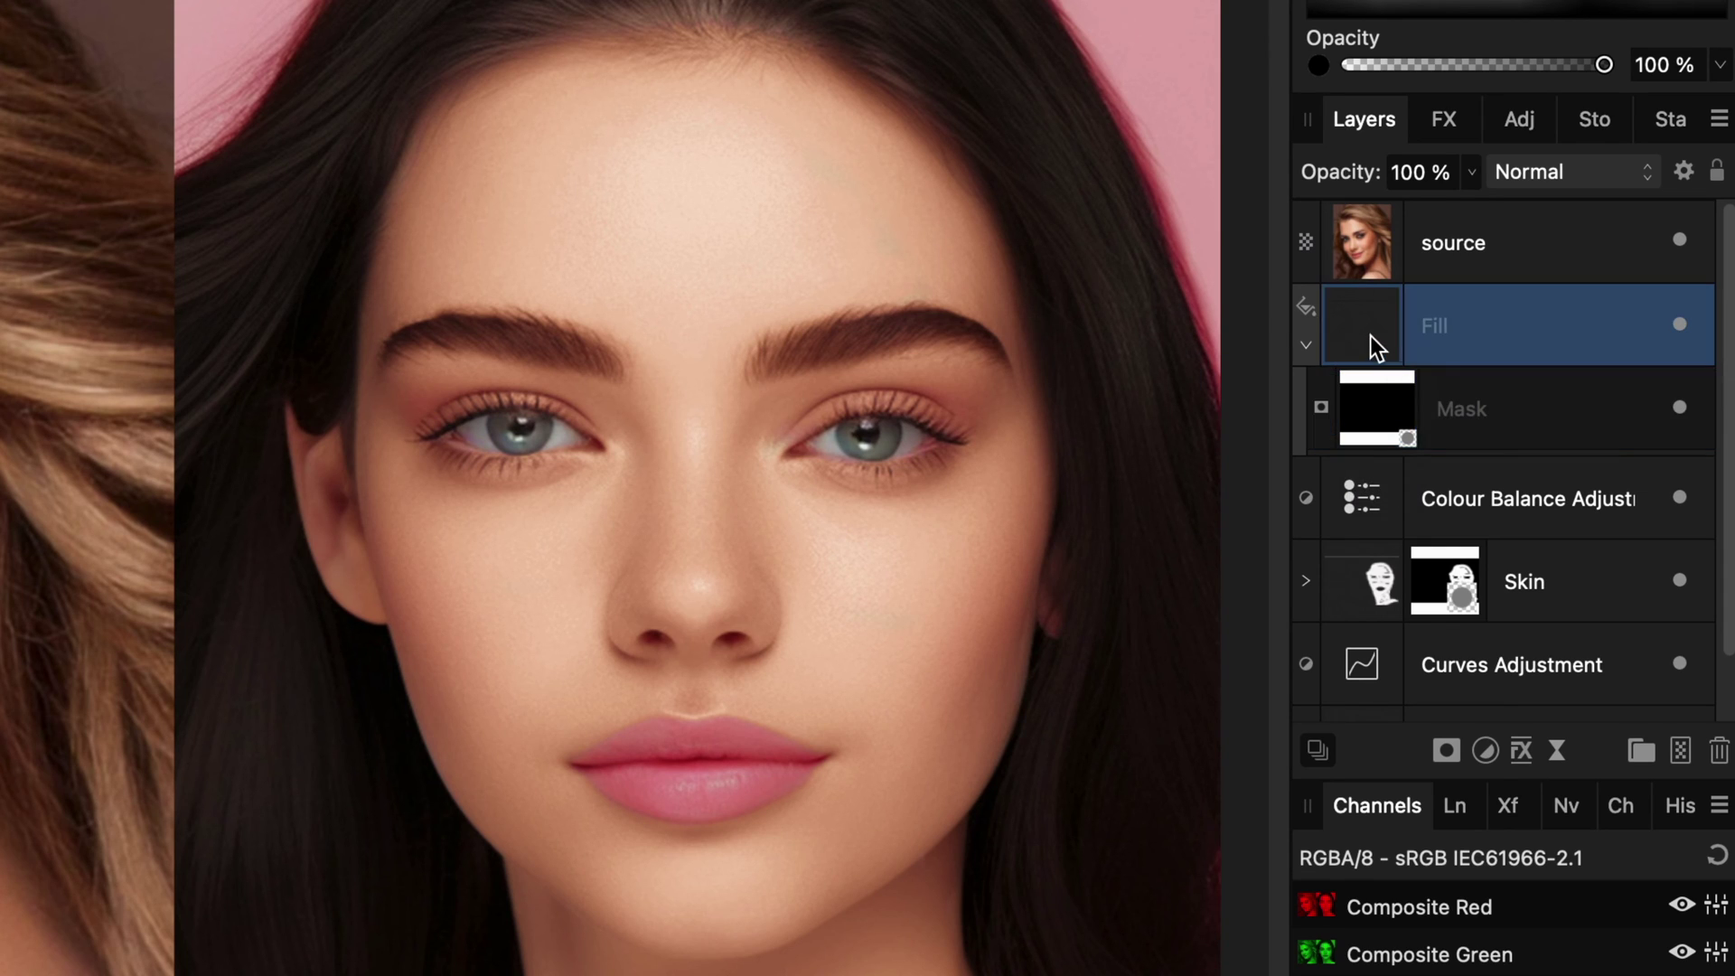
pyautogui.click(1541, 172)
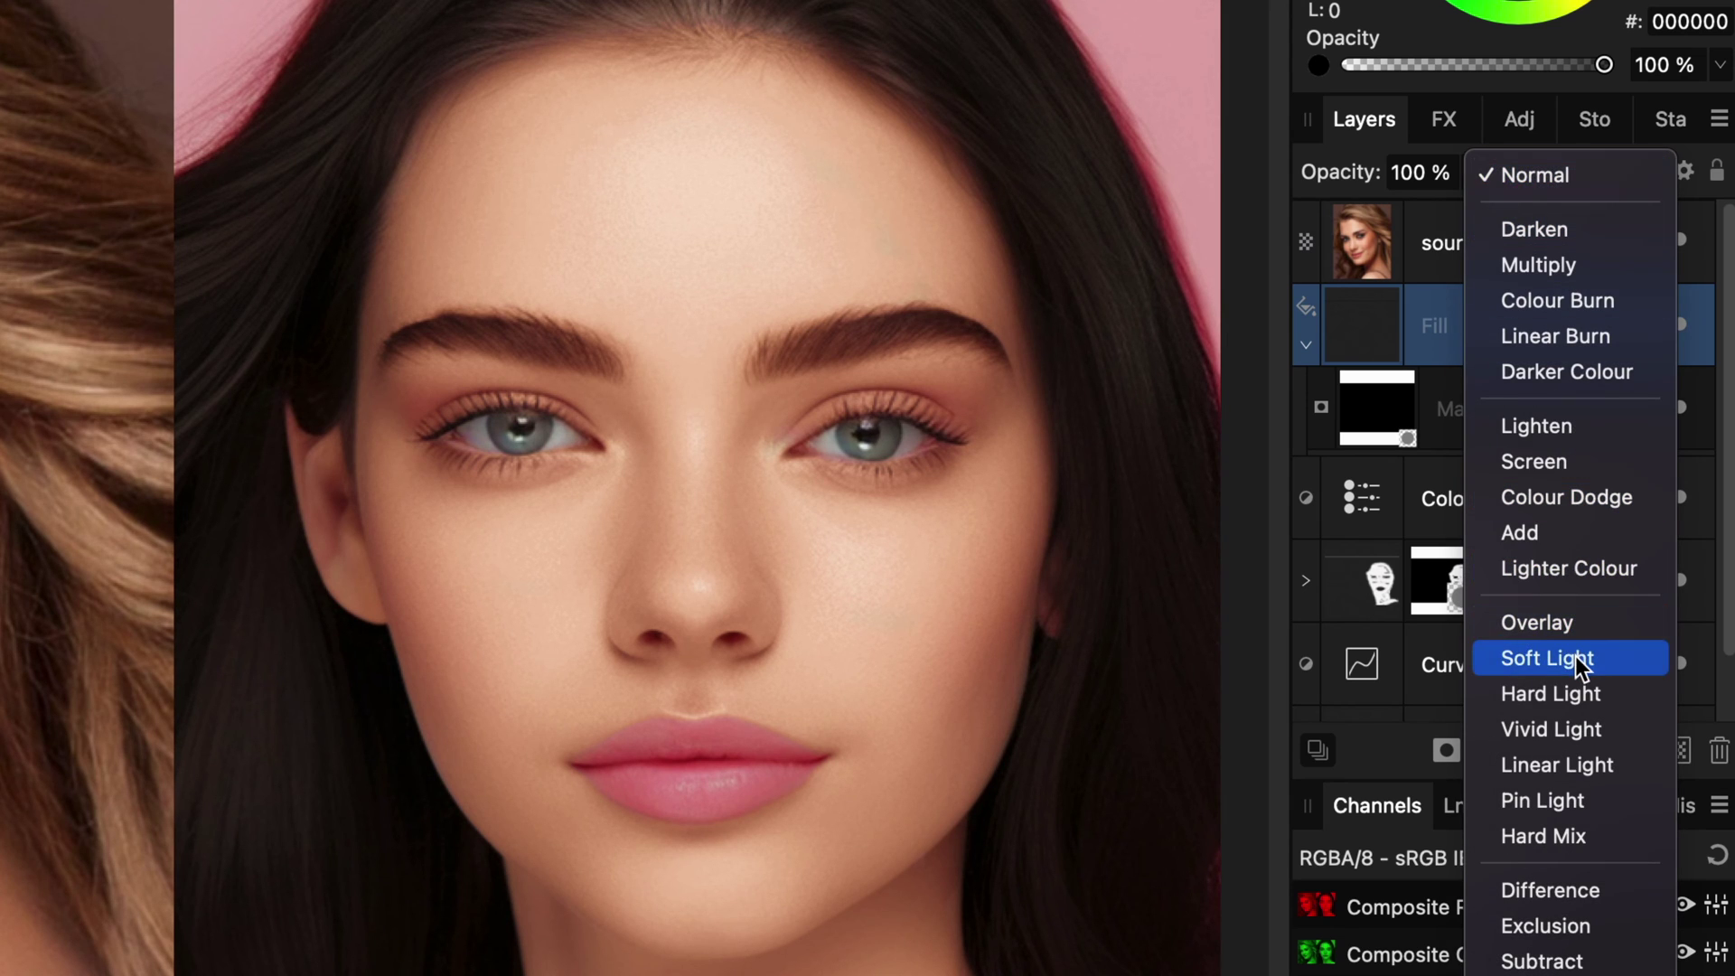
pyautogui.click(1546, 658)
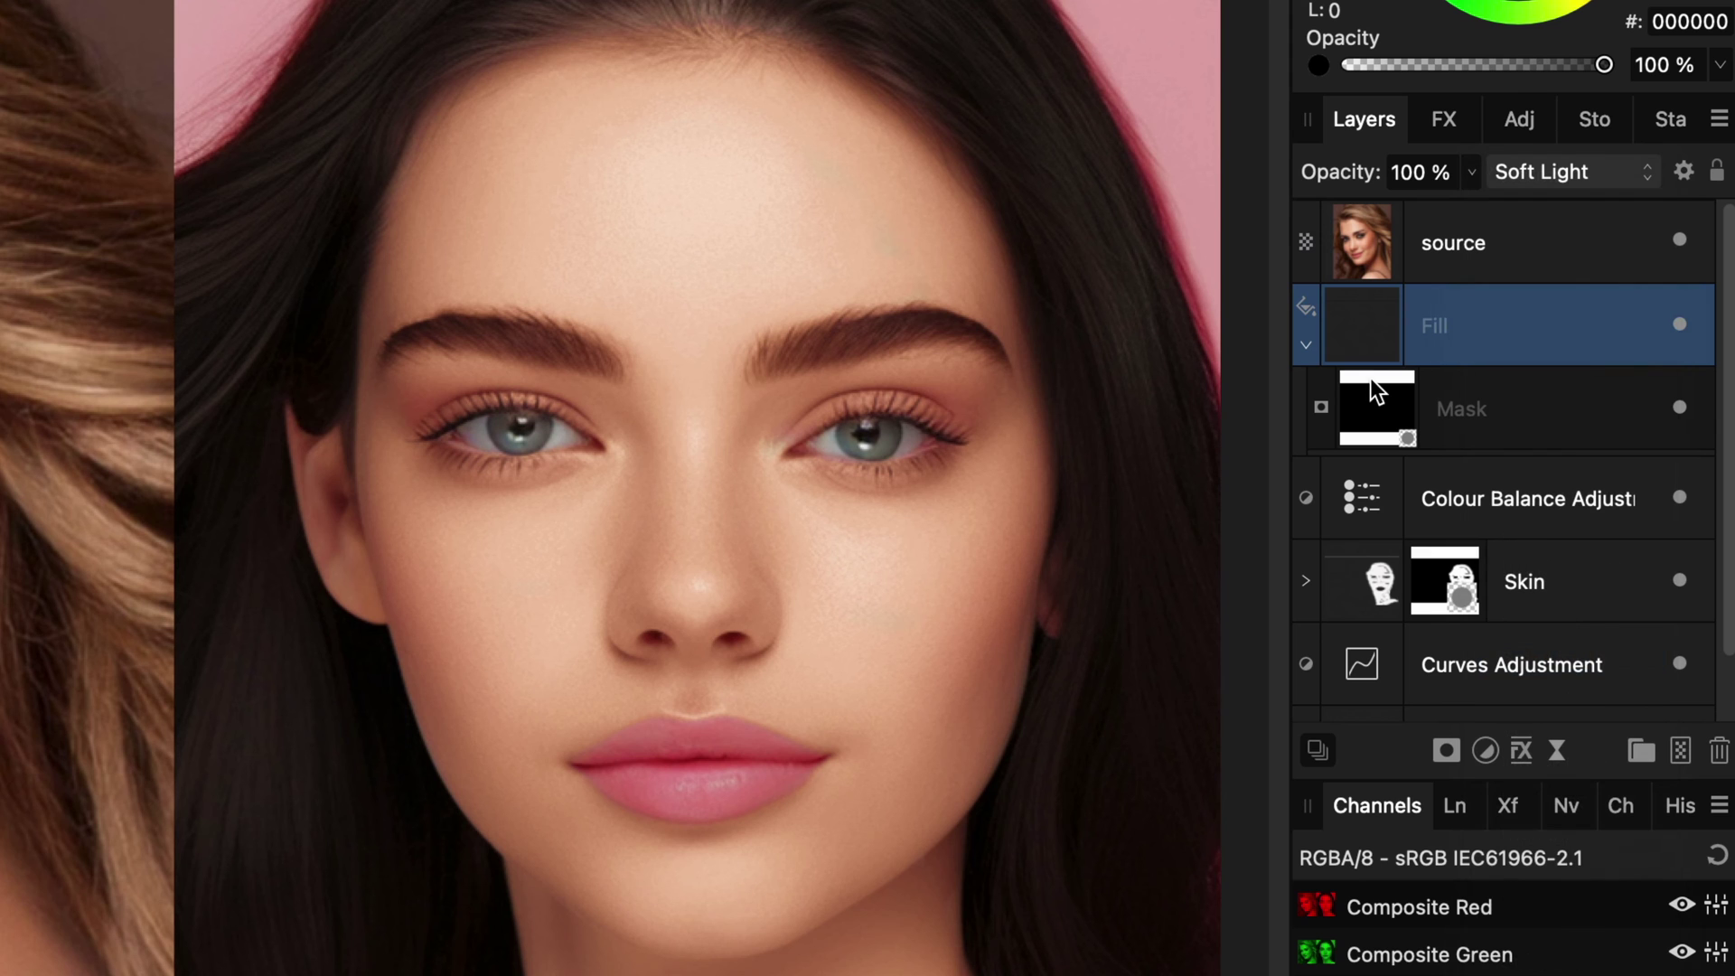
pyautogui.click(1374, 407)
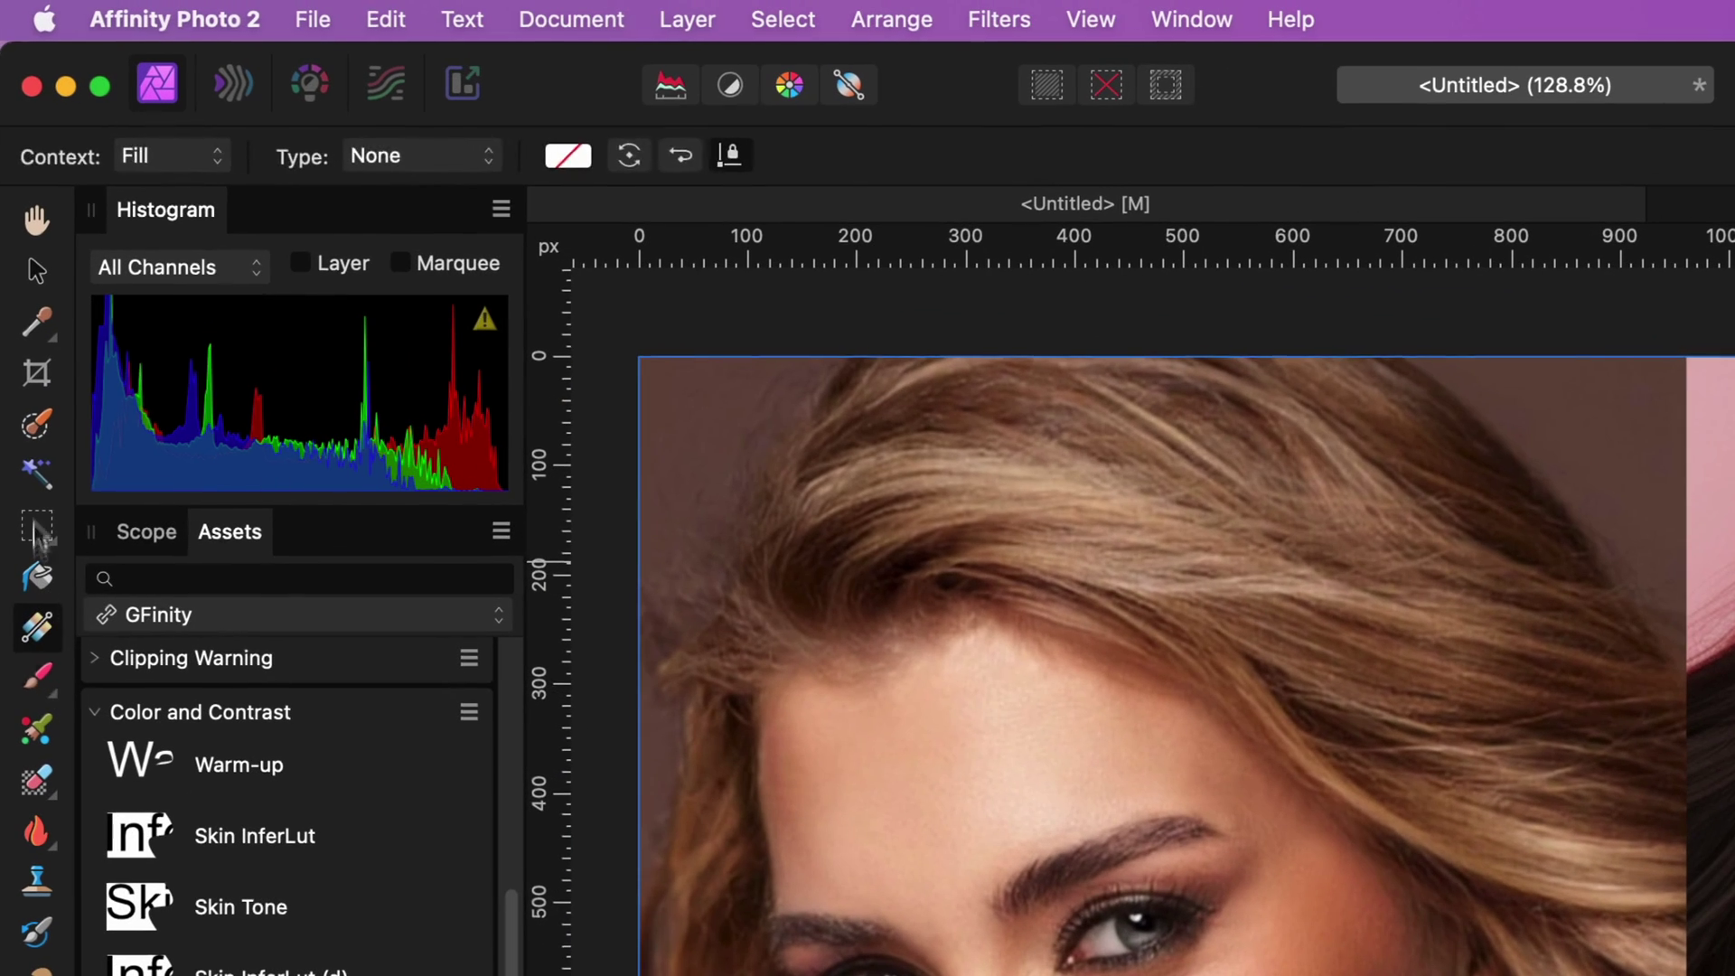
# With a low-flow white brush, paint the Fill mask over the eyes, cheeks and jawline.
pyautogui.press('b')
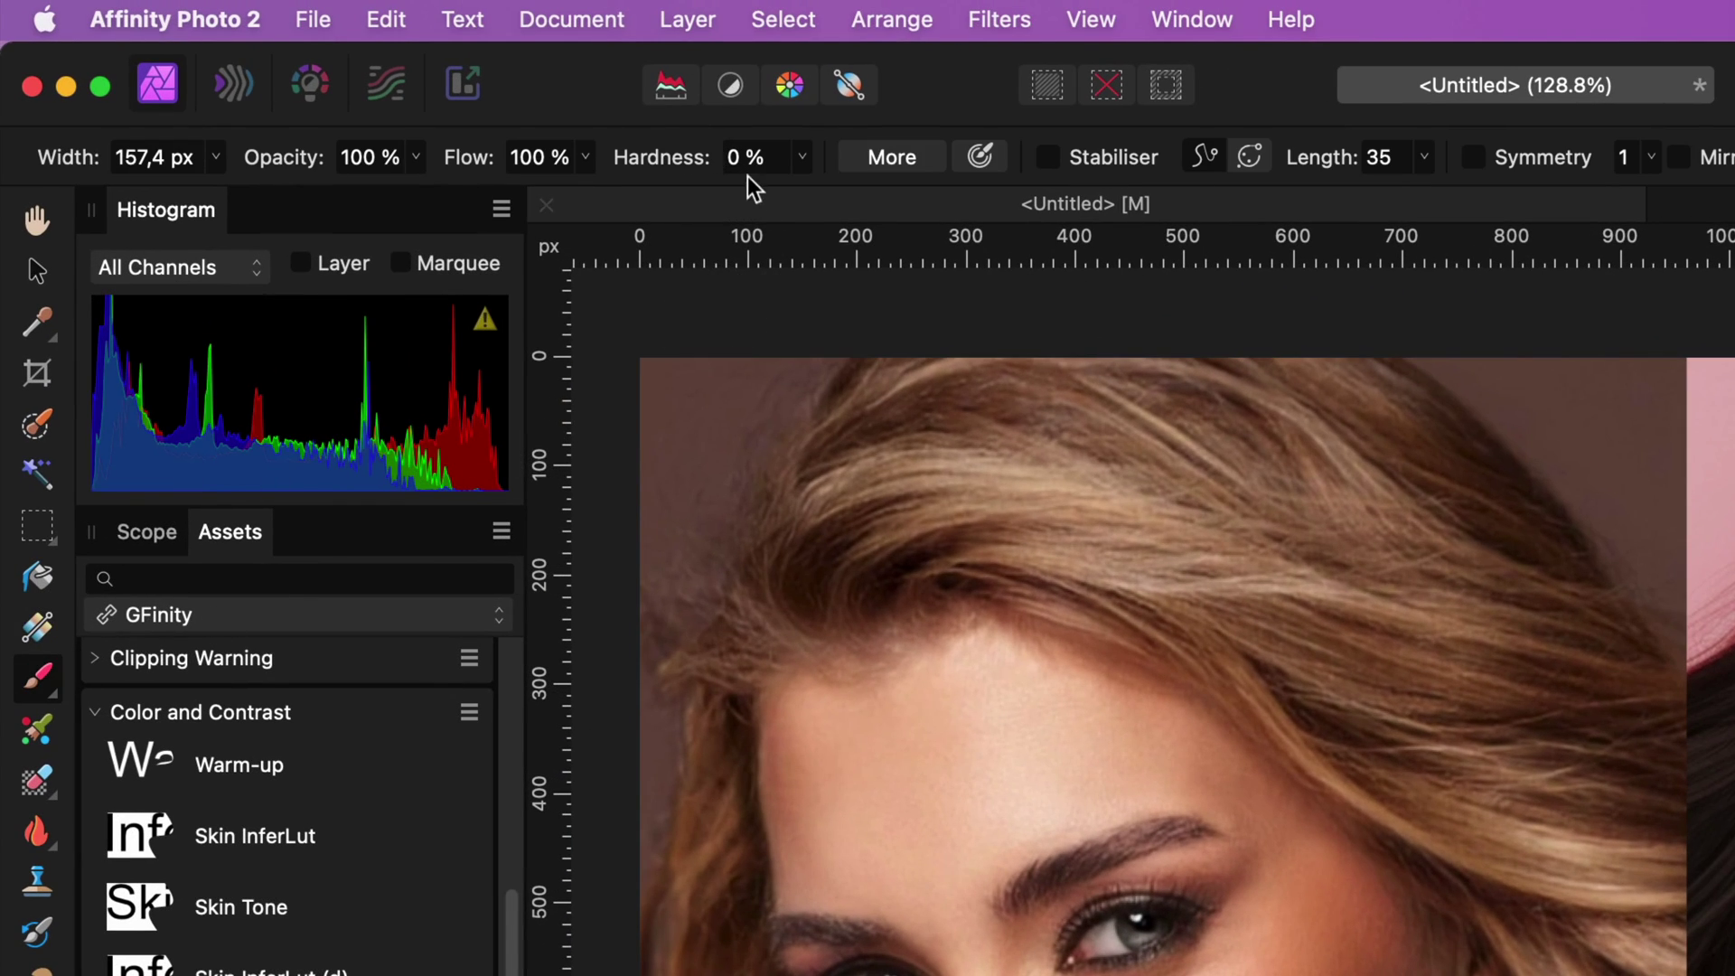
pyautogui.moveTo(466, 160); pyautogui.dragTo(335, 166)
pyautogui.press('x')
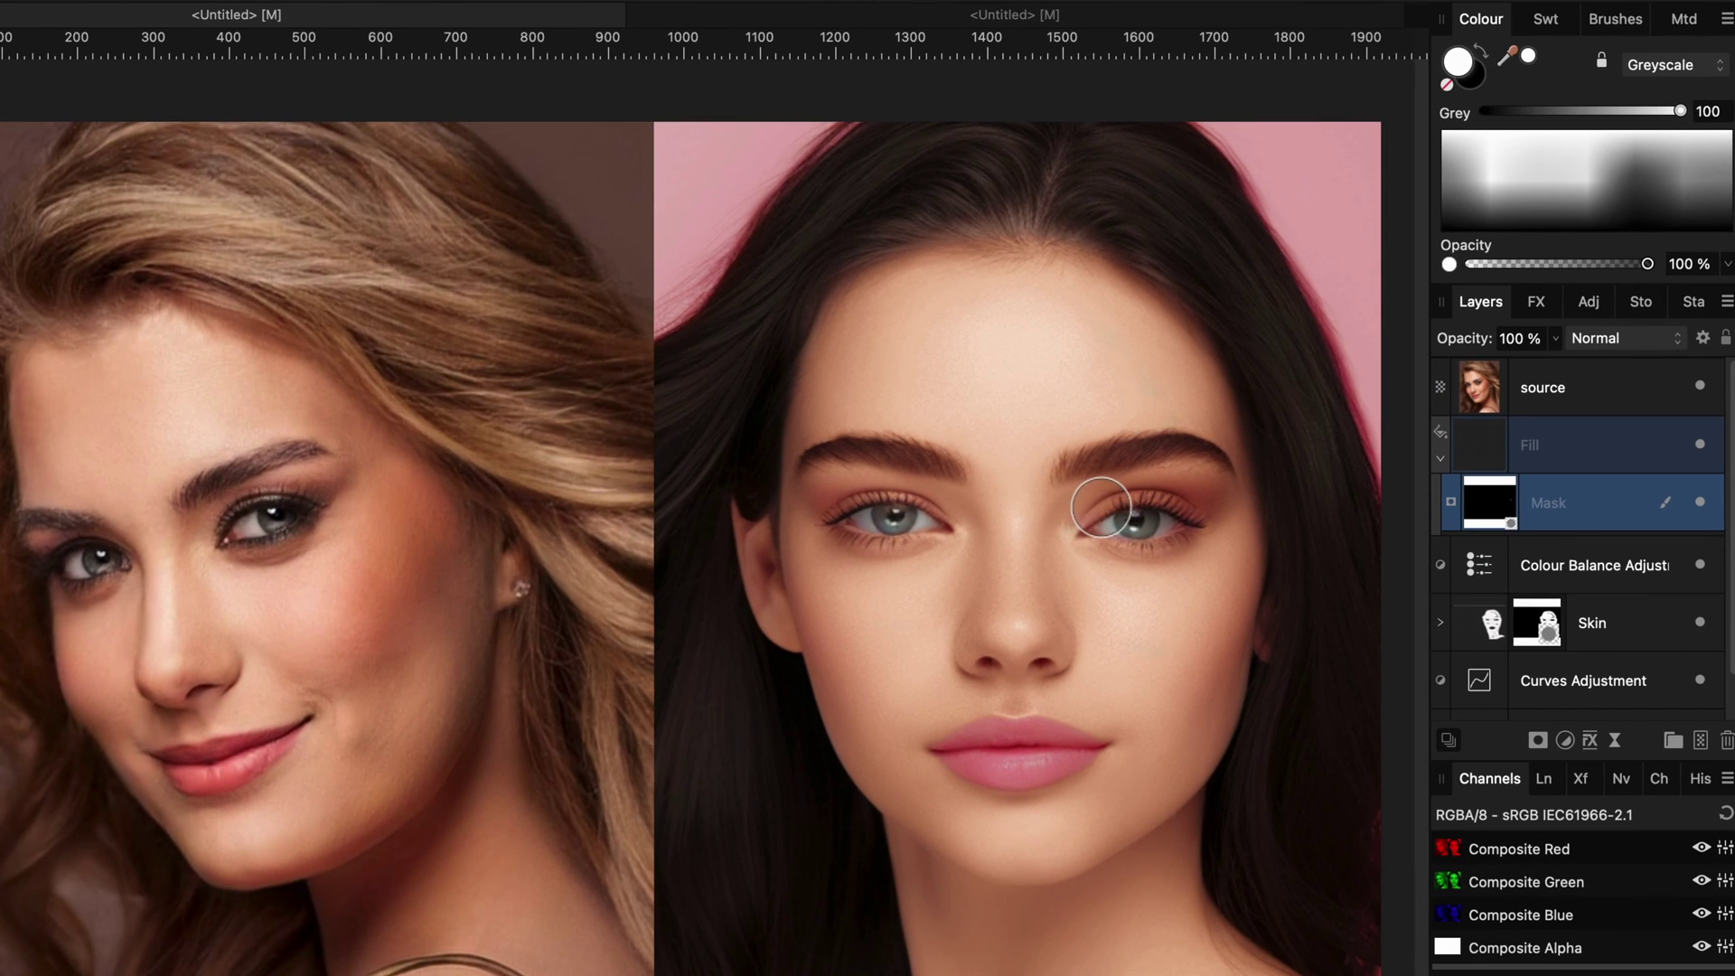
pyautogui.moveTo(1100, 507)
pyautogui.mouseDown()
pyautogui.moveTo(1115, 555)
pyautogui.moveTo(1233, 528)
pyautogui.mouseUp()
pyautogui.moveTo(934, 499)
pyautogui.mouseDown()
pyautogui.moveTo(818, 495)
pyautogui.moveTo(788, 529)
pyautogui.moveTo(903, 542)
pyautogui.mouseUp()
pyautogui.moveTo(1235, 607); pyautogui.dragTo(1234, 709)
pyautogui.moveTo(846, 708); pyautogui.dragTo(831, 664)
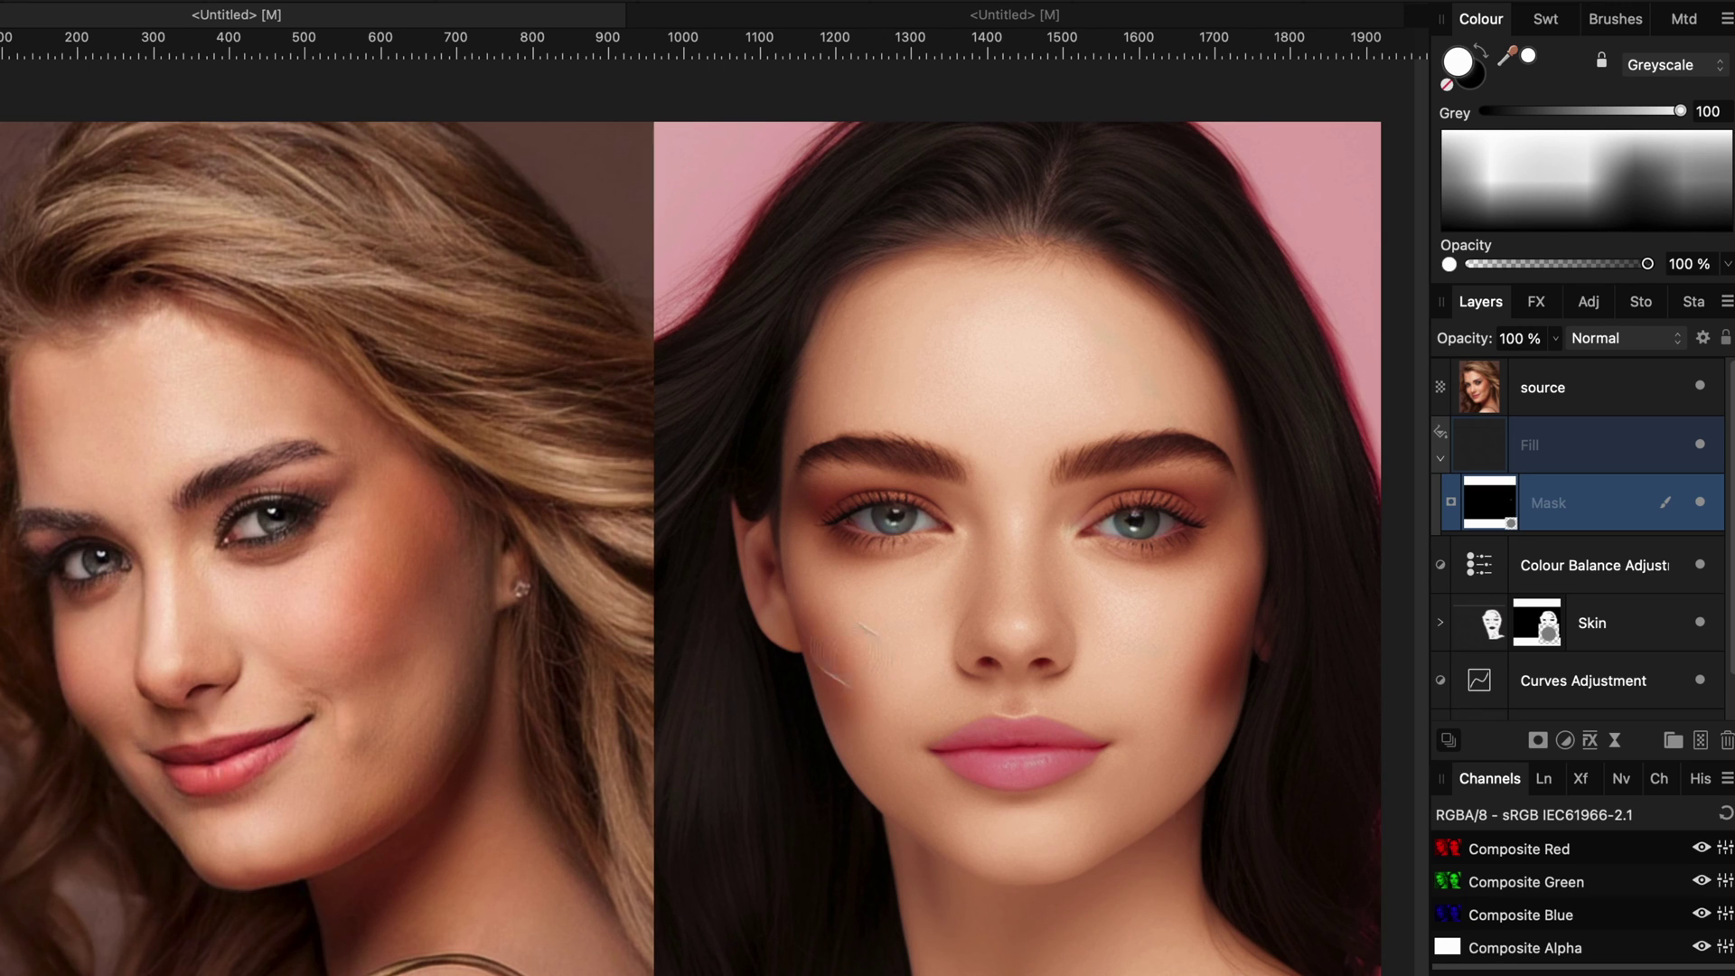
pyautogui.moveTo(1223, 808)
pyautogui.mouseDown()
pyautogui.moveTo(1043, 898)
pyautogui.moveTo(987, 891)
pyautogui.moveTo(925, 849)
pyautogui.moveTo(988, 943)
pyautogui.moveTo(1155, 886)
pyautogui.moveTo(1175, 859)
pyautogui.moveTo(1201, 913)
pyautogui.mouseUp()
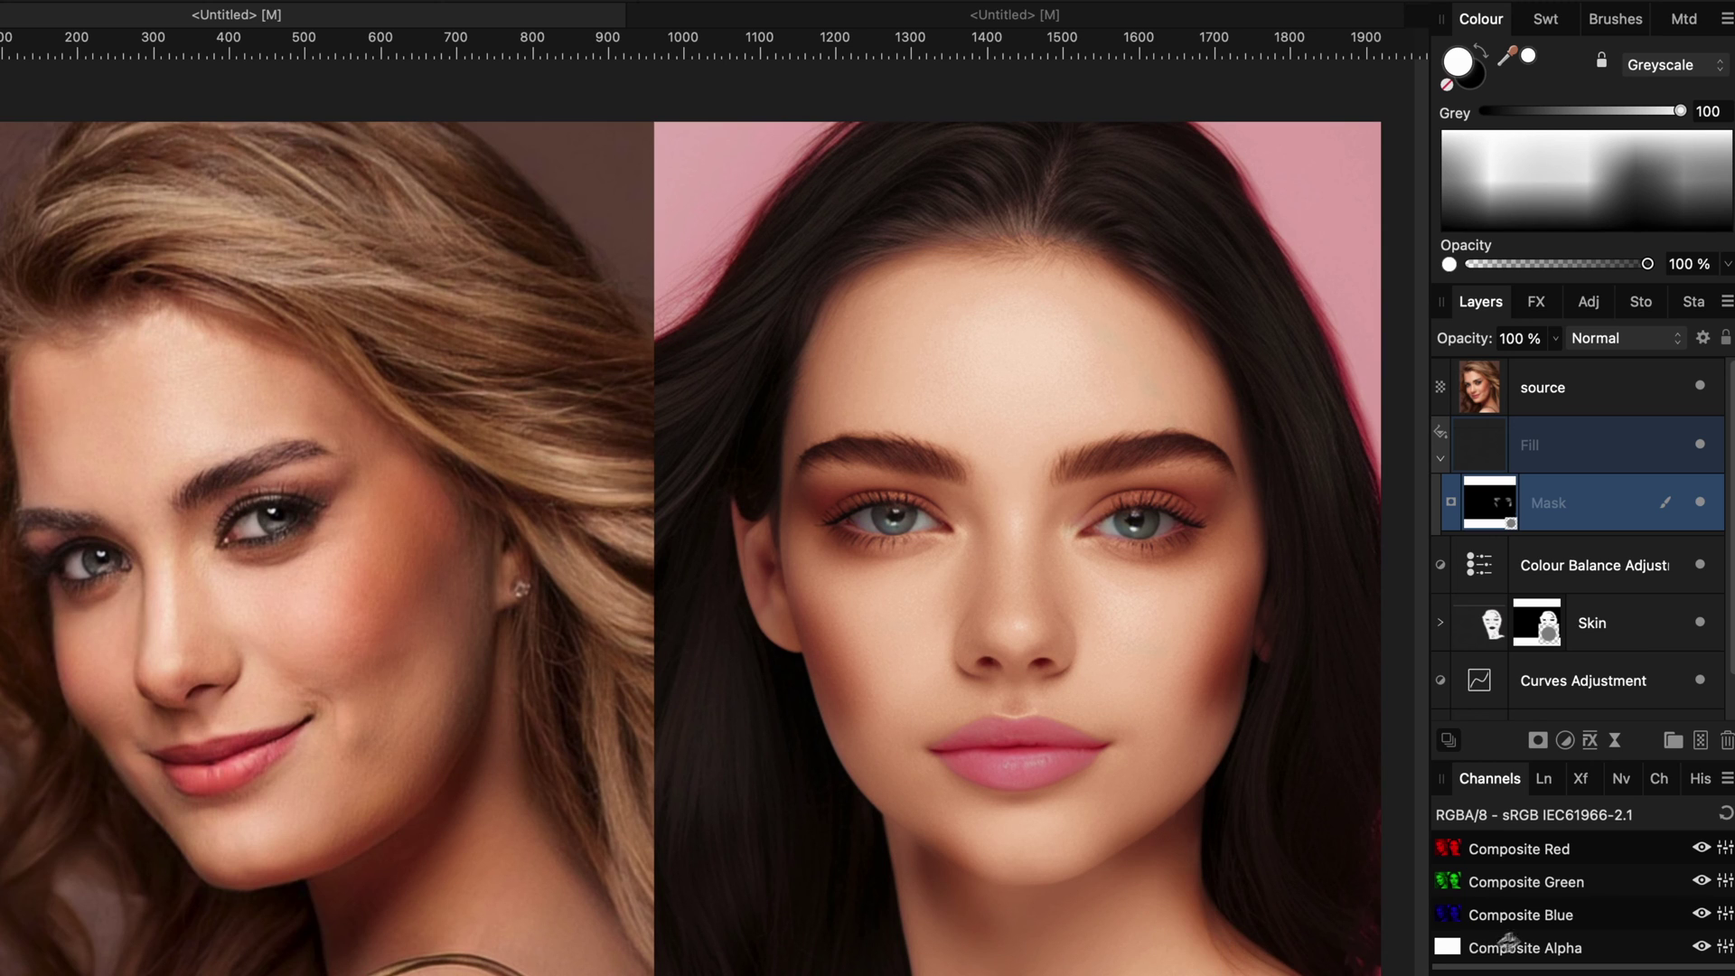
# Make the fill mid grey, paint its mask over the whole face, and reshow the correction layers.
pyautogui.click(1476, 455)
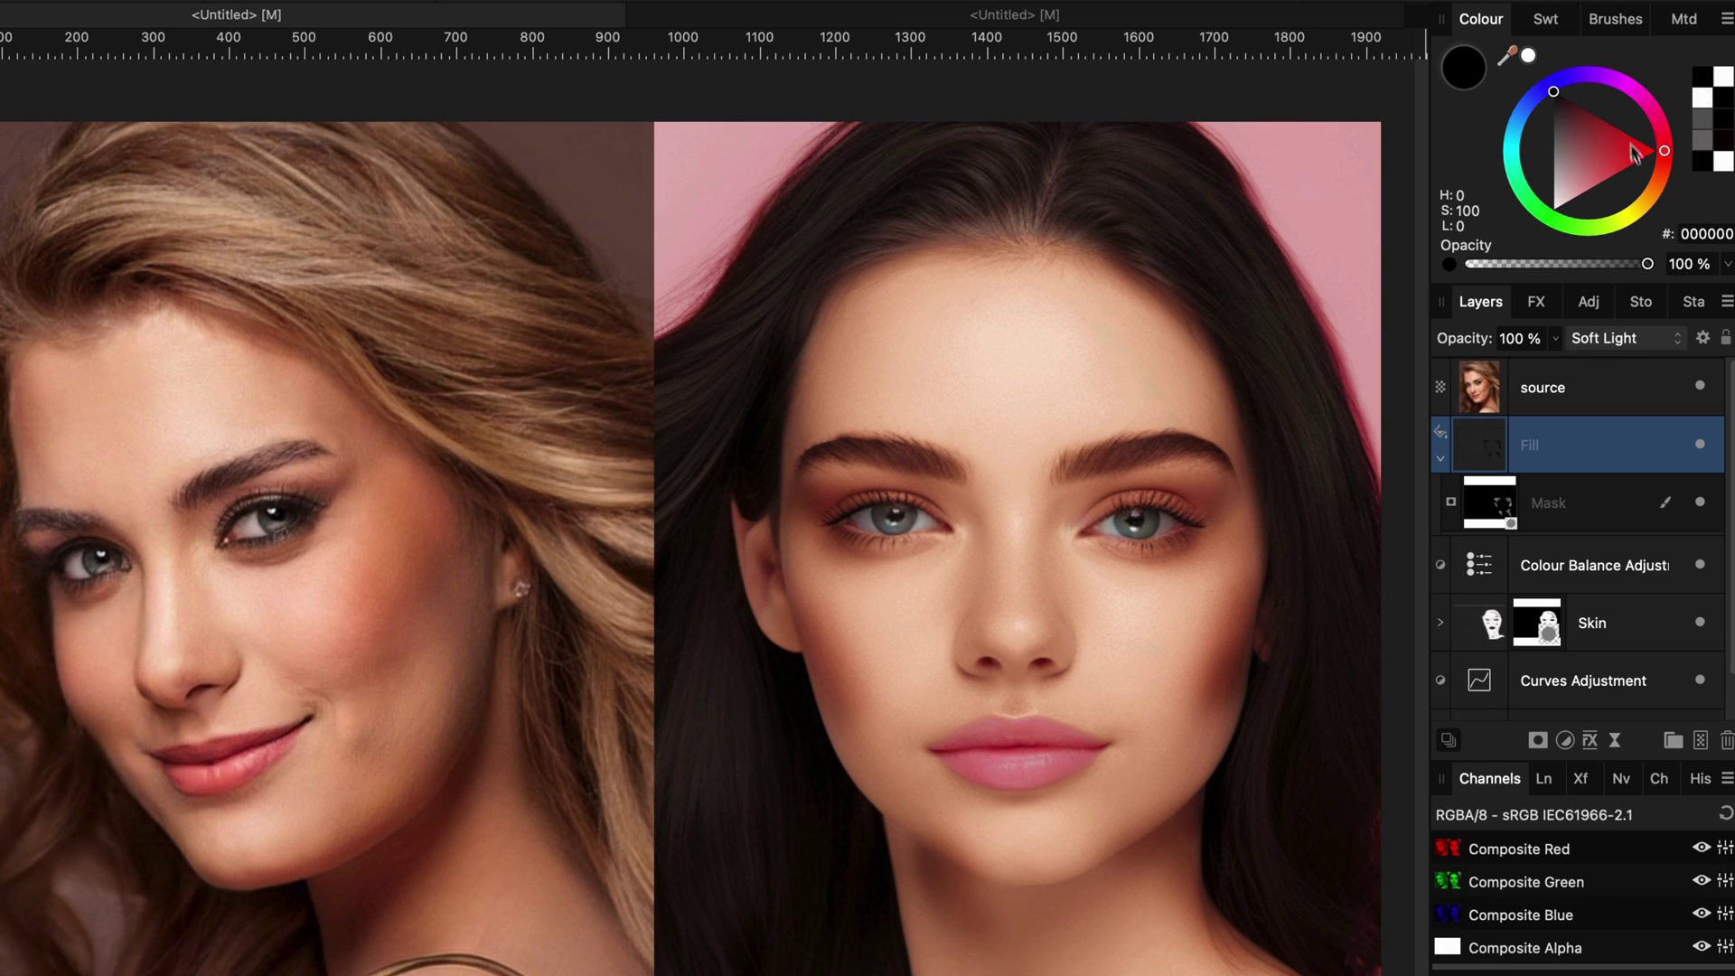
pyautogui.moveTo(1553, 94); pyautogui.dragTo(1556, 145)
pyautogui.click(1548, 502)
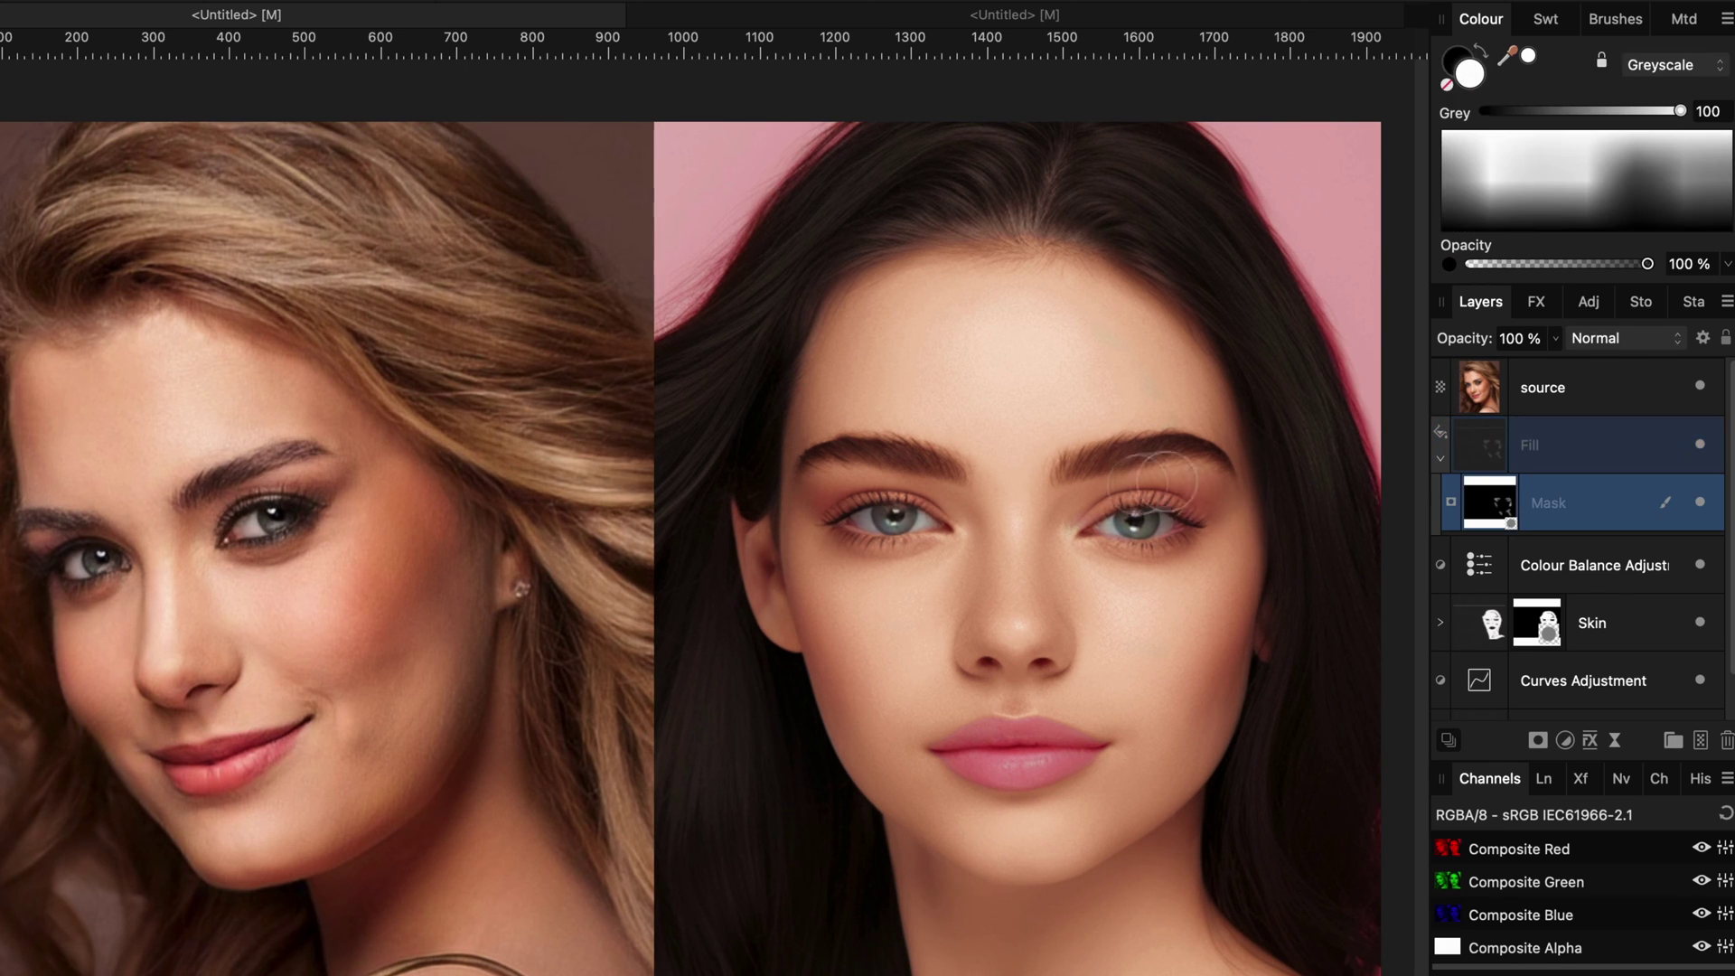
pyautogui.moveTo(792, 389)
pyautogui.mouseDown()
pyautogui.moveTo(1126, 299)
pyautogui.moveTo(835, 298)
pyautogui.moveTo(833, 374)
pyautogui.moveTo(1283, 632)
pyautogui.moveTo(1110, 893)
pyautogui.moveTo(1264, 958)
pyautogui.moveTo(1095, 477)
pyautogui.mouseUp()
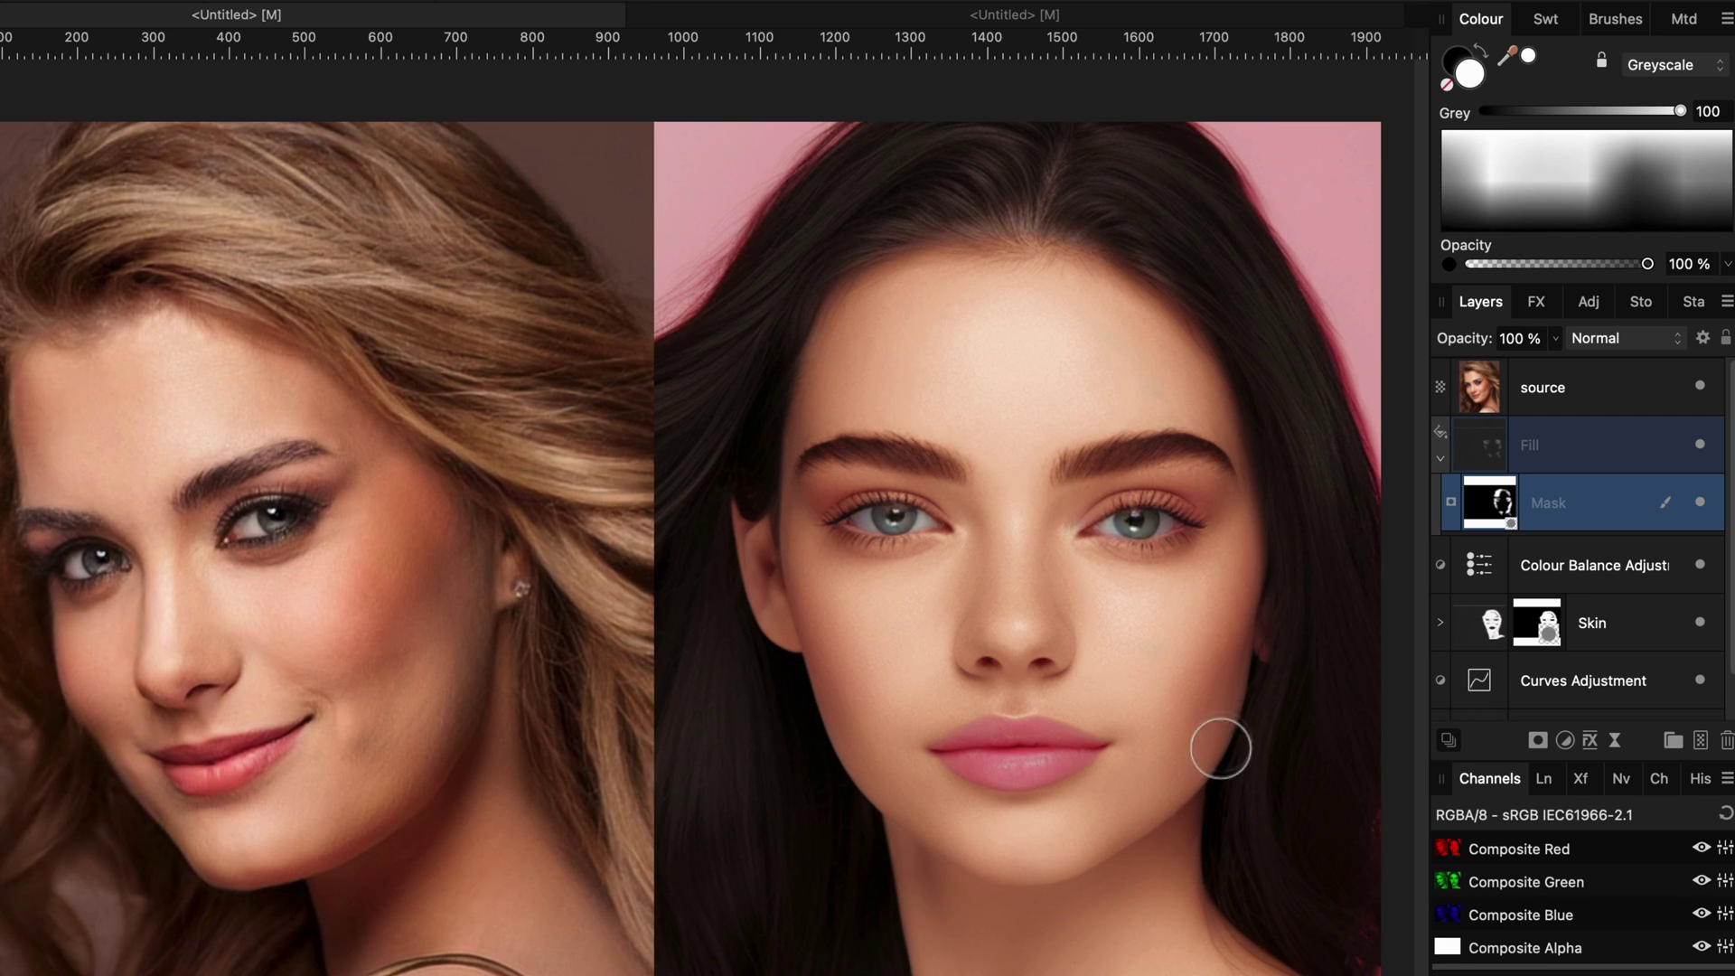
pyautogui.click(1701, 447)
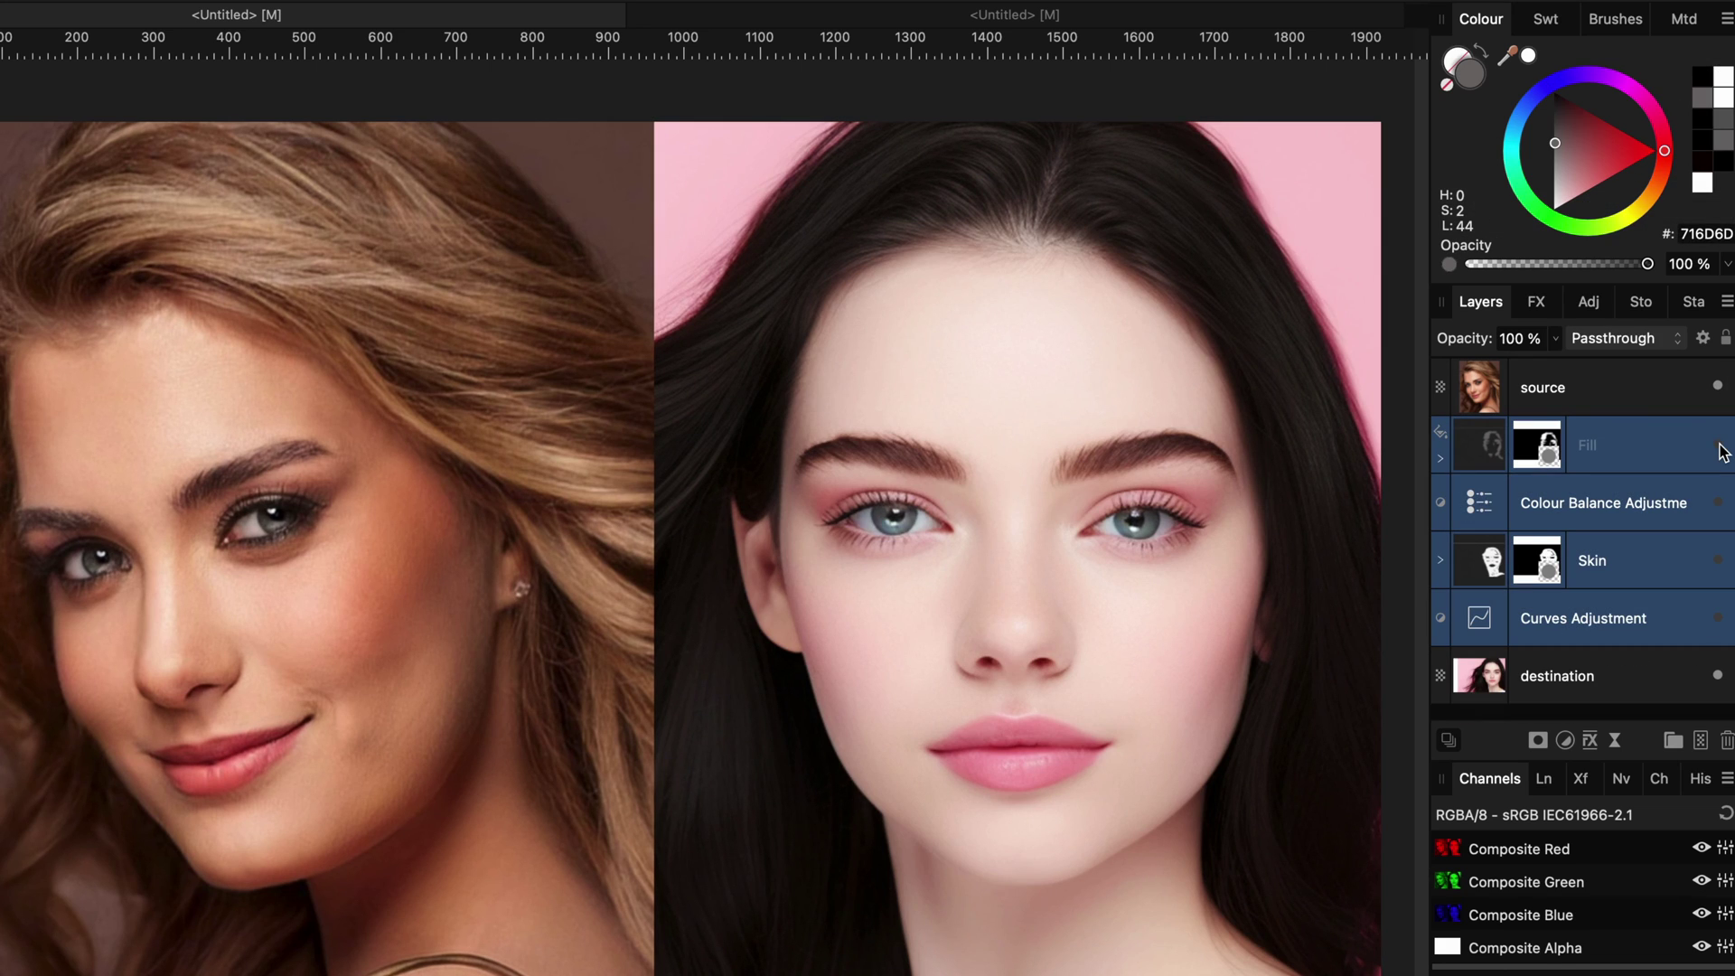
pyautogui.click(1717, 447)
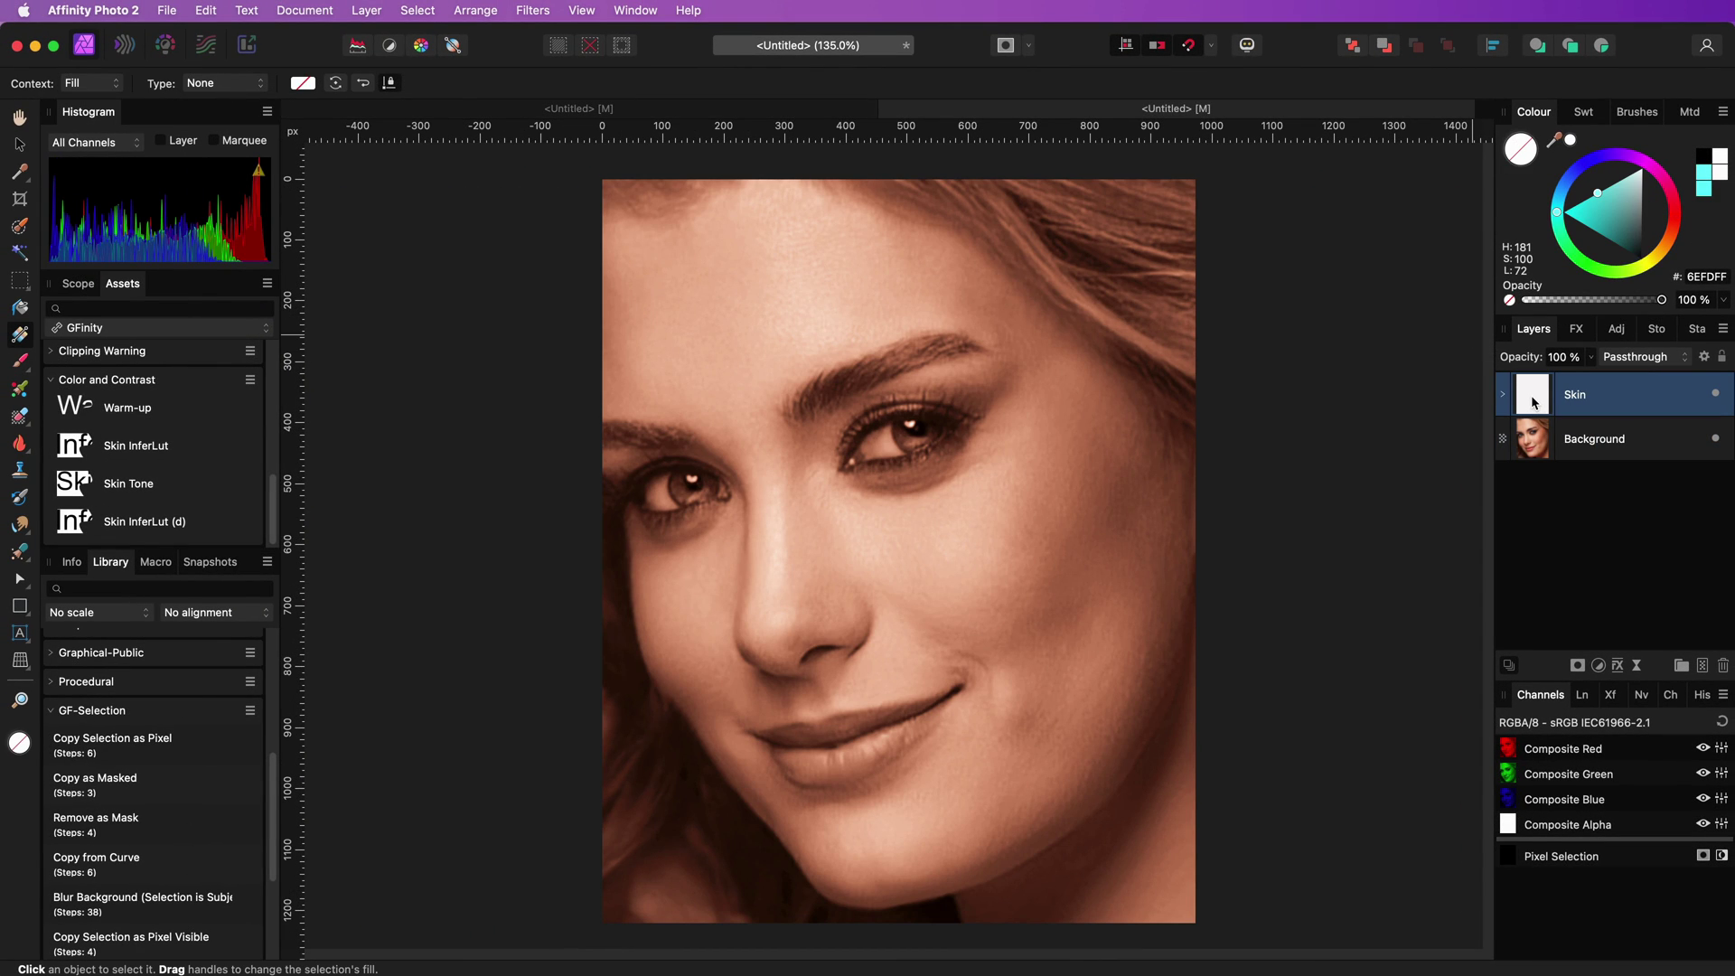
# Delete the Skin layer and place the Skin InferLut (d) asset on the portrait.
pyautogui.press('Delete')
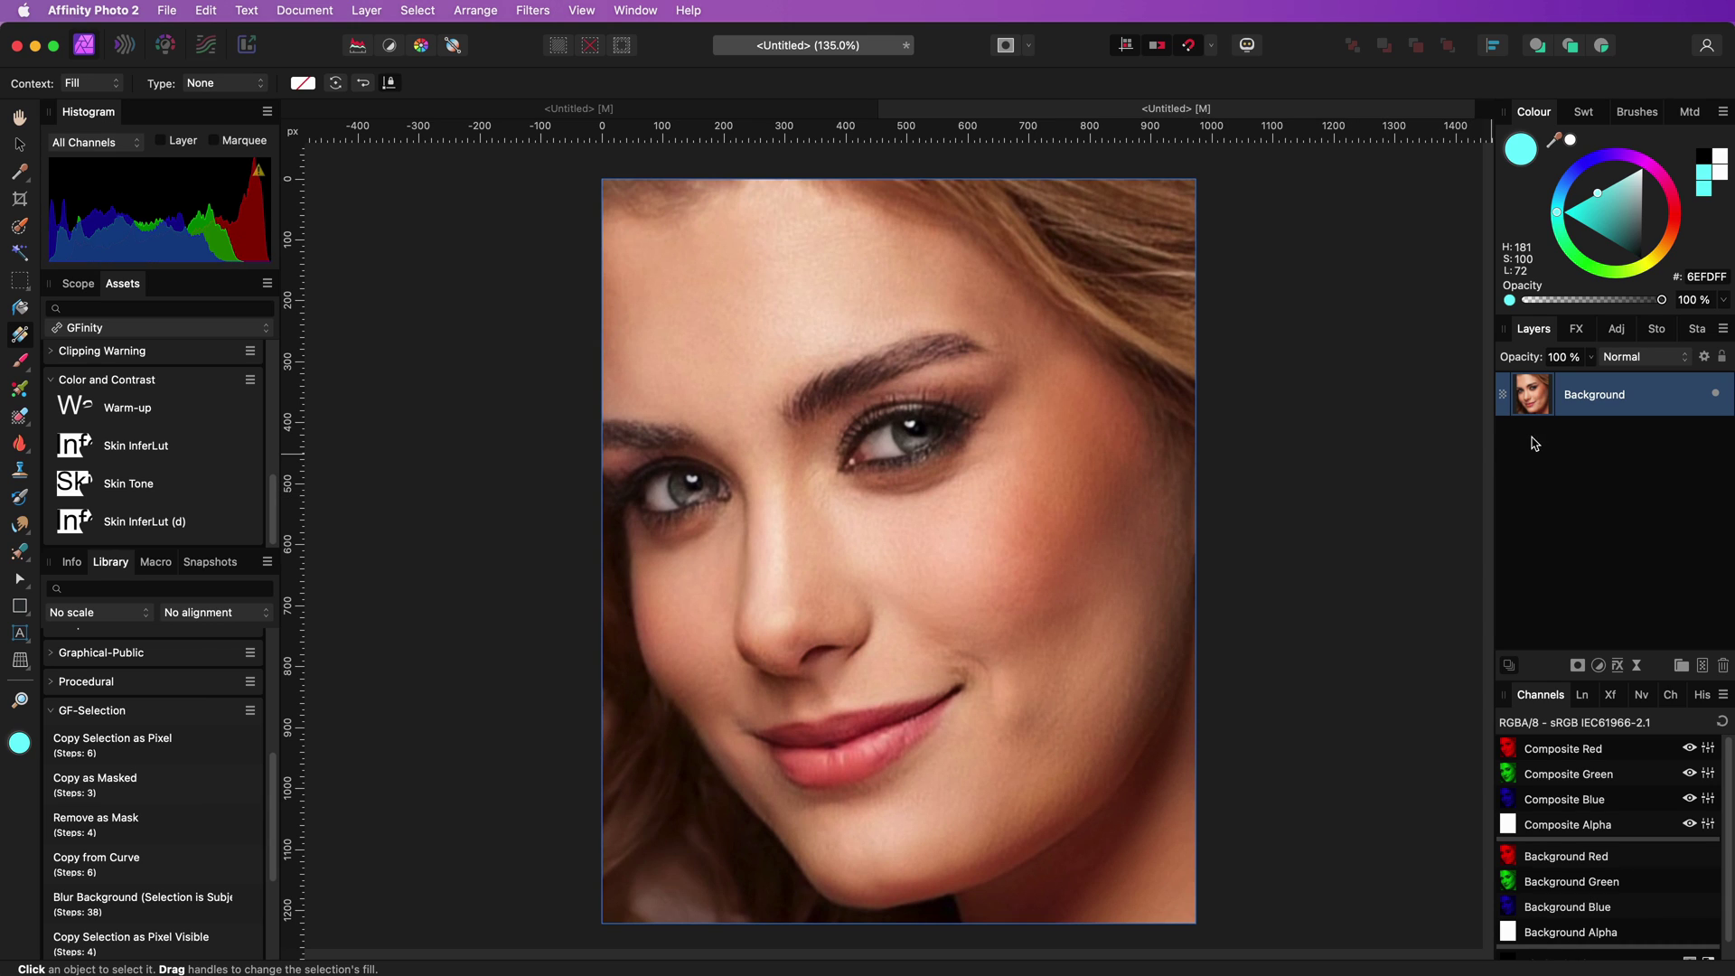
pyautogui.click(1562, 468)
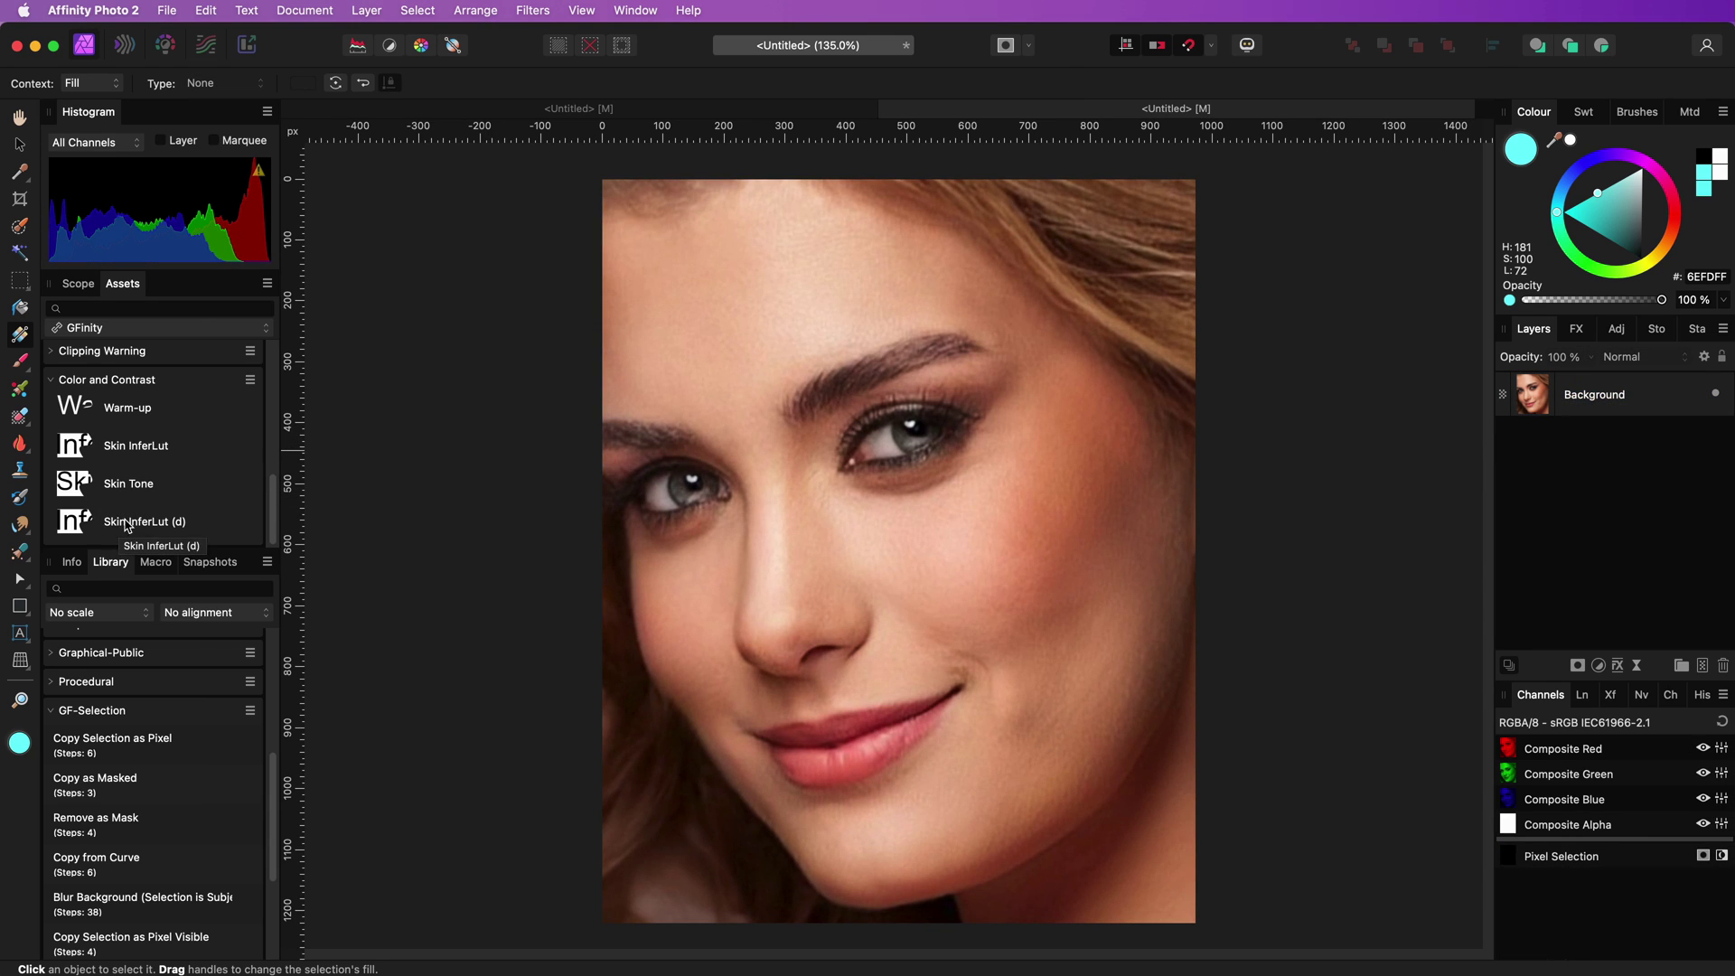
pyautogui.moveTo(128, 525); pyautogui.dragTo(451, 501)
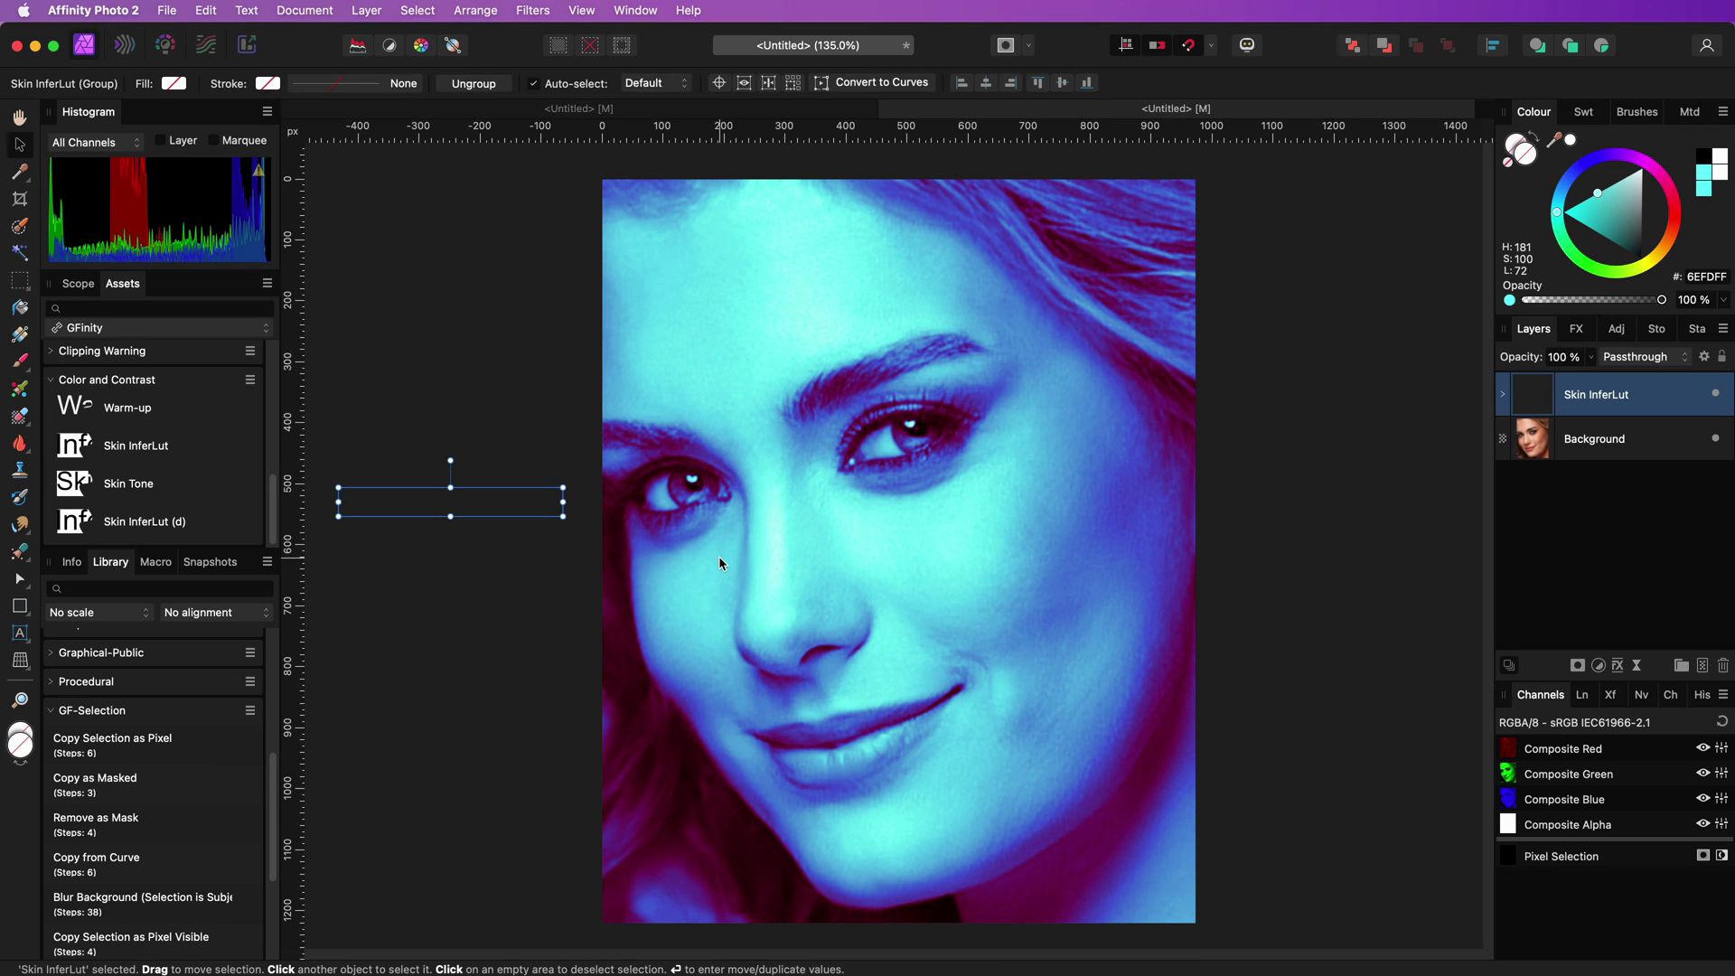
# Delete the old Gradient Map from the Skin InferLut group.
pyautogui.click(1506, 402)
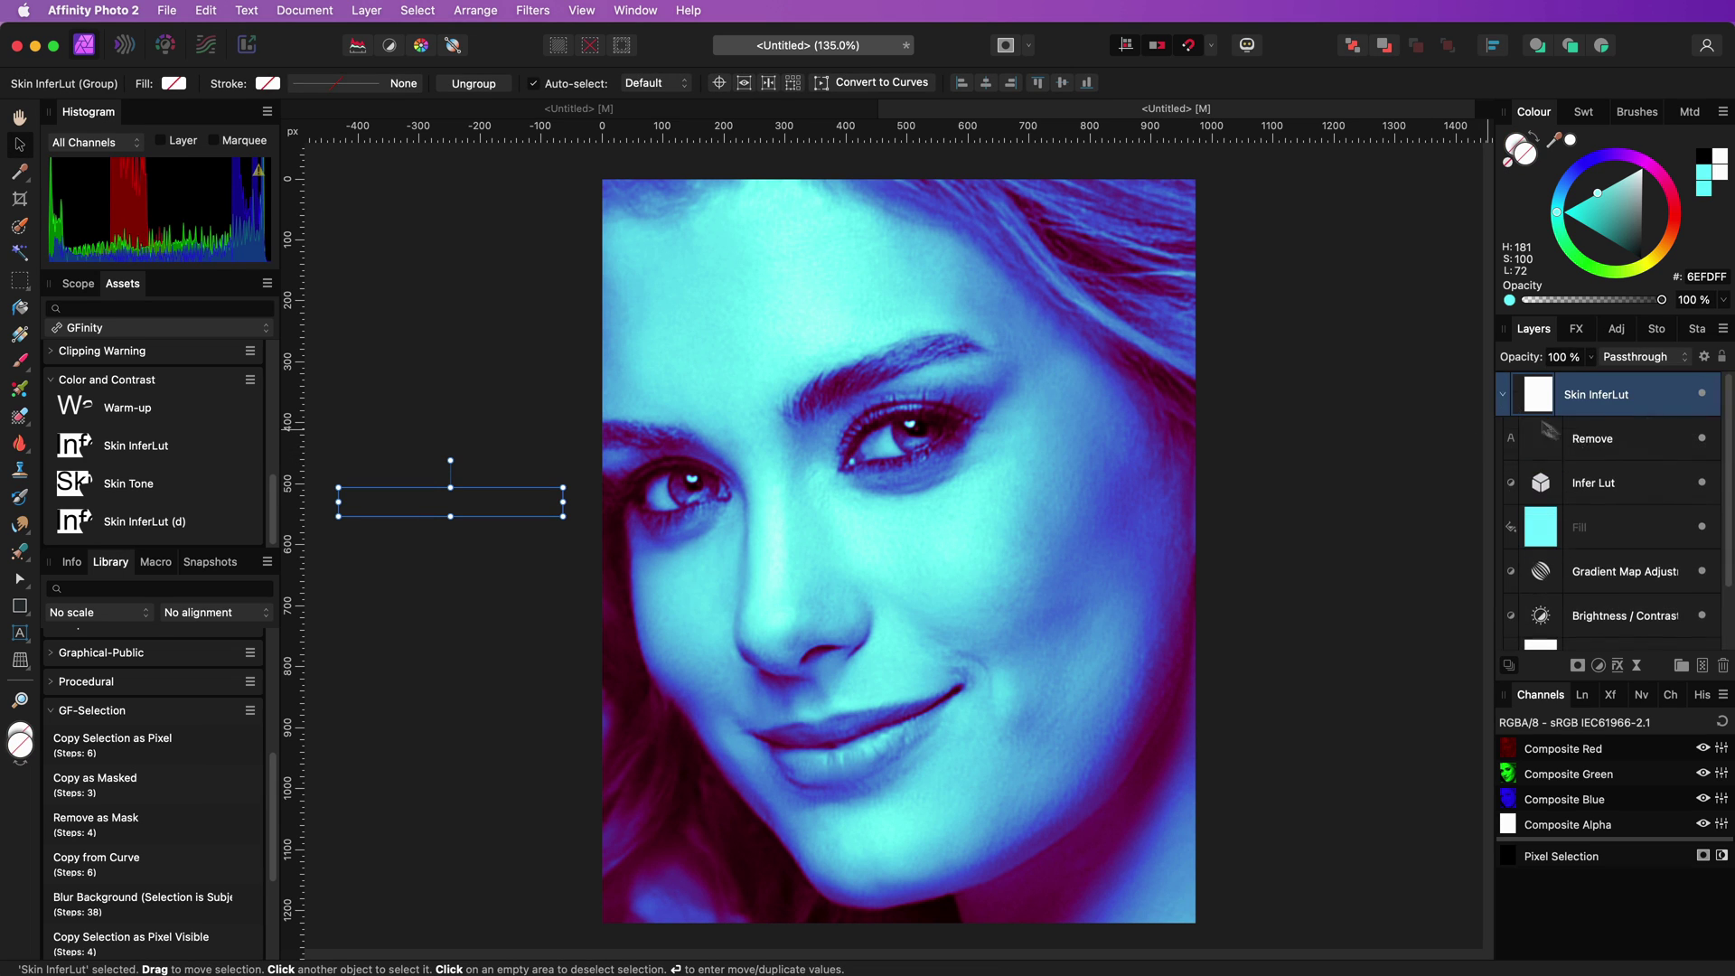
pyautogui.doubleClick(1541, 496)
pyautogui.click(1554, 716)
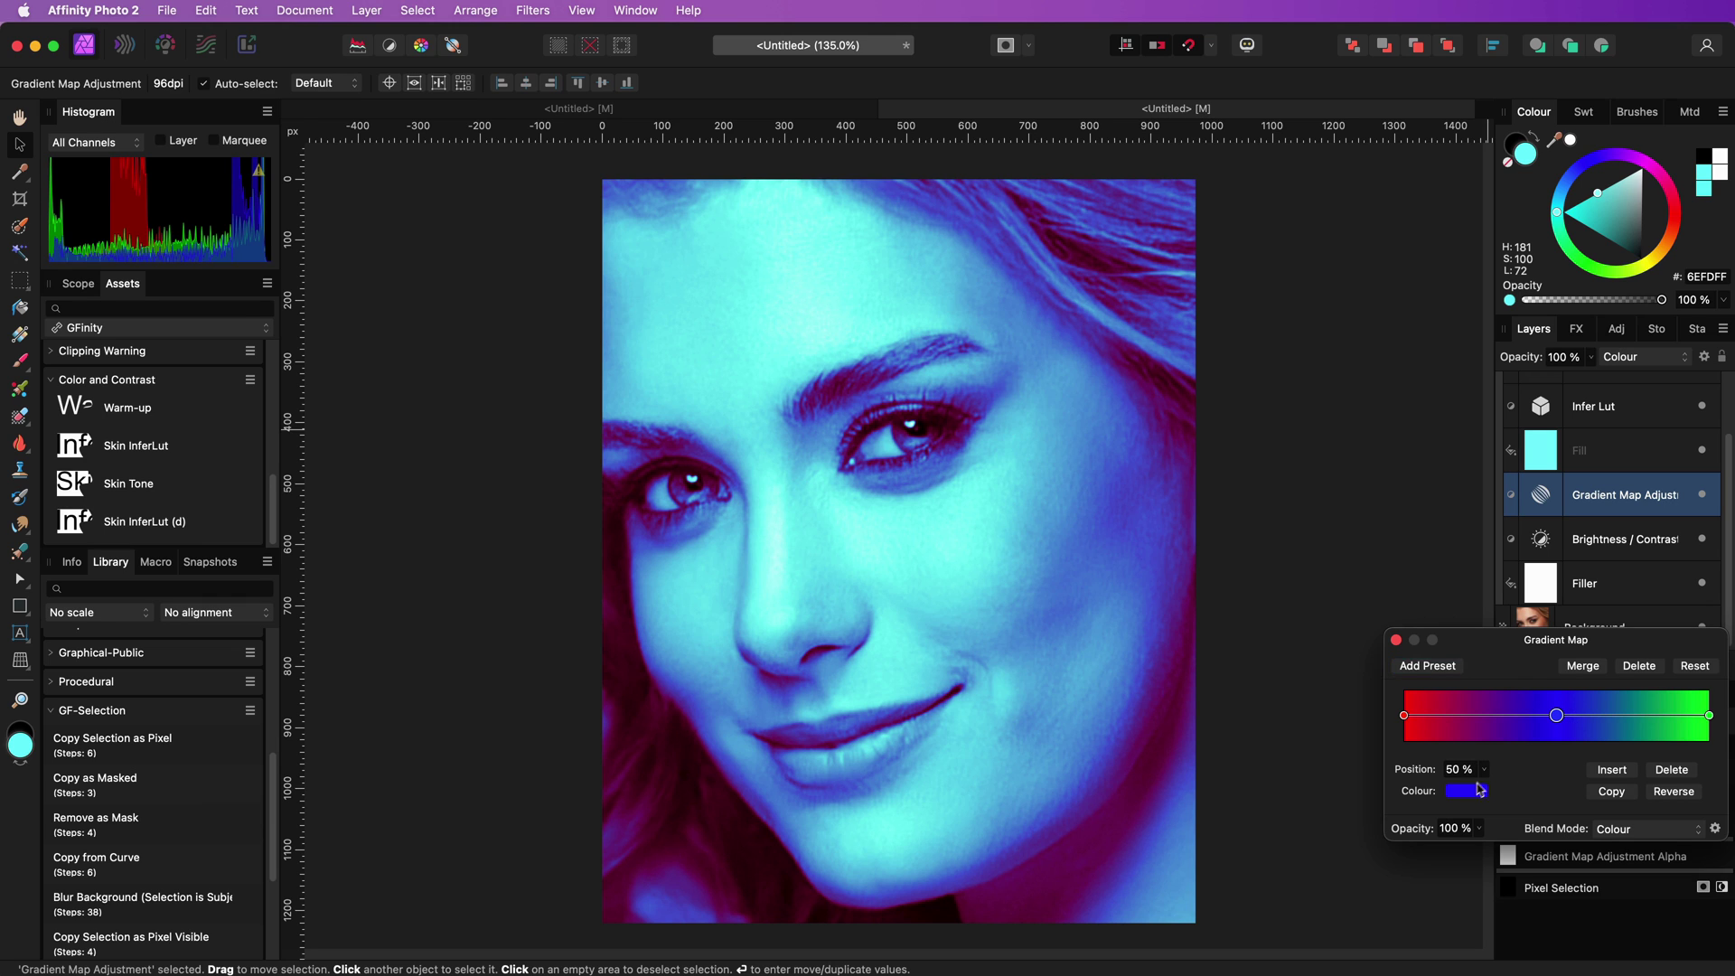
pyautogui.press('Escape')
pyautogui.press('Delete')
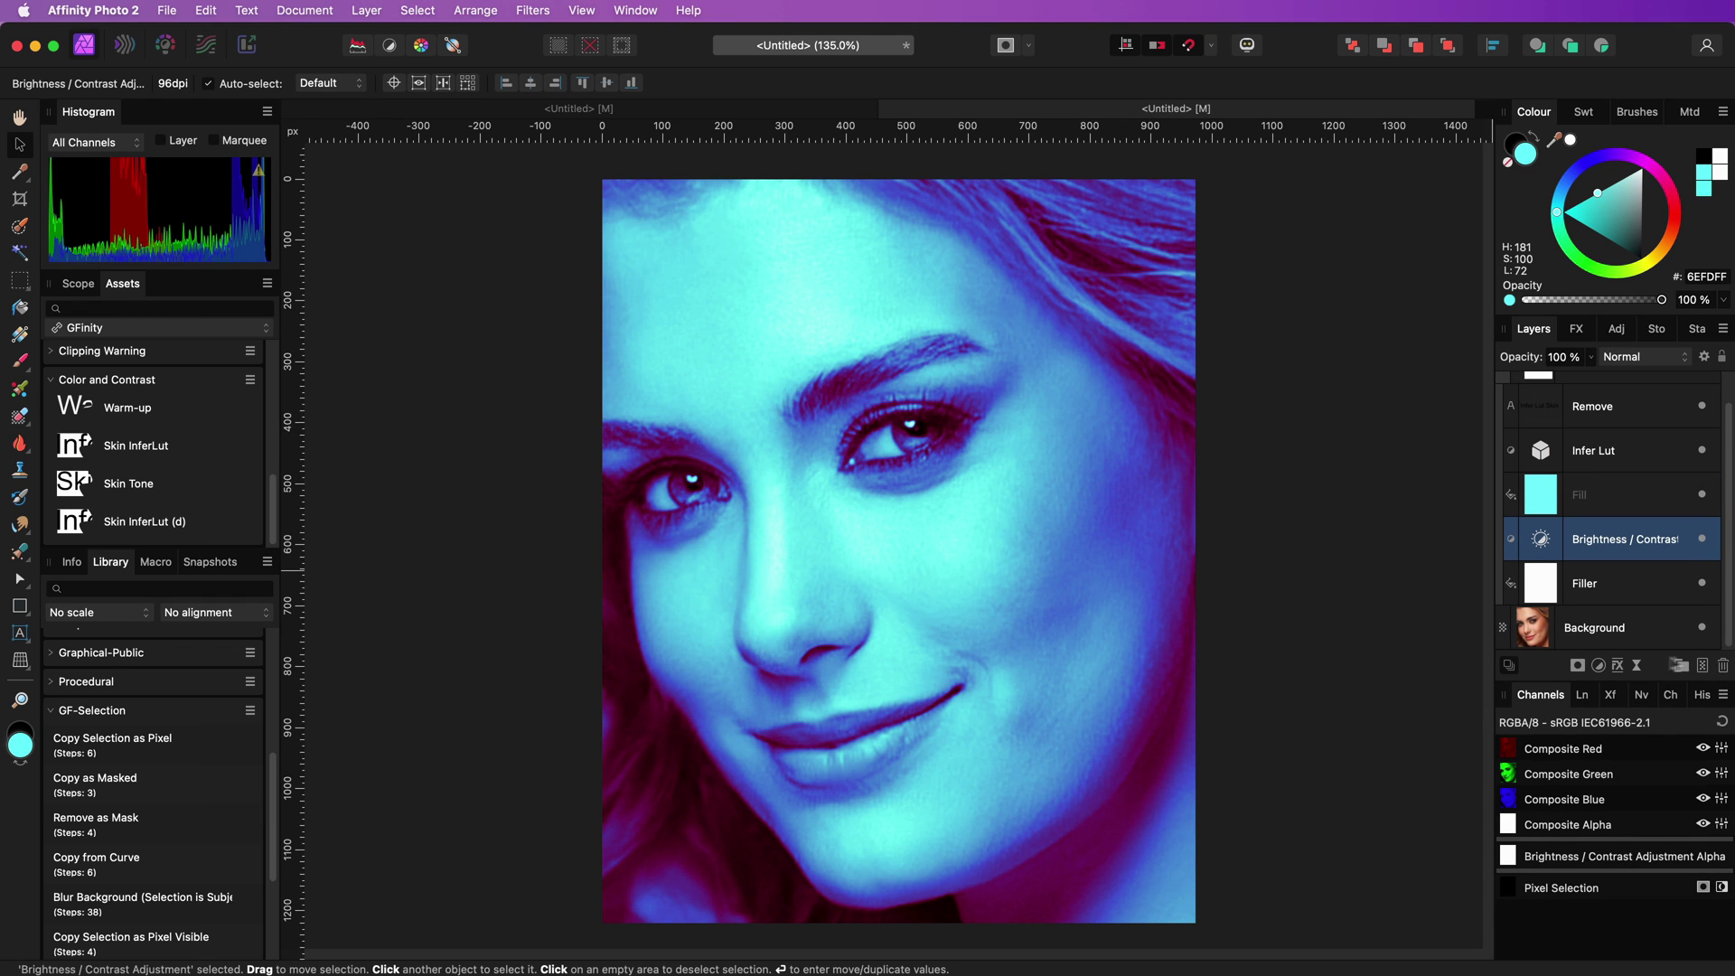
# Add a new Gradient Map adjustment and set its blend mode to Colour.
pyautogui.click(1600, 672)
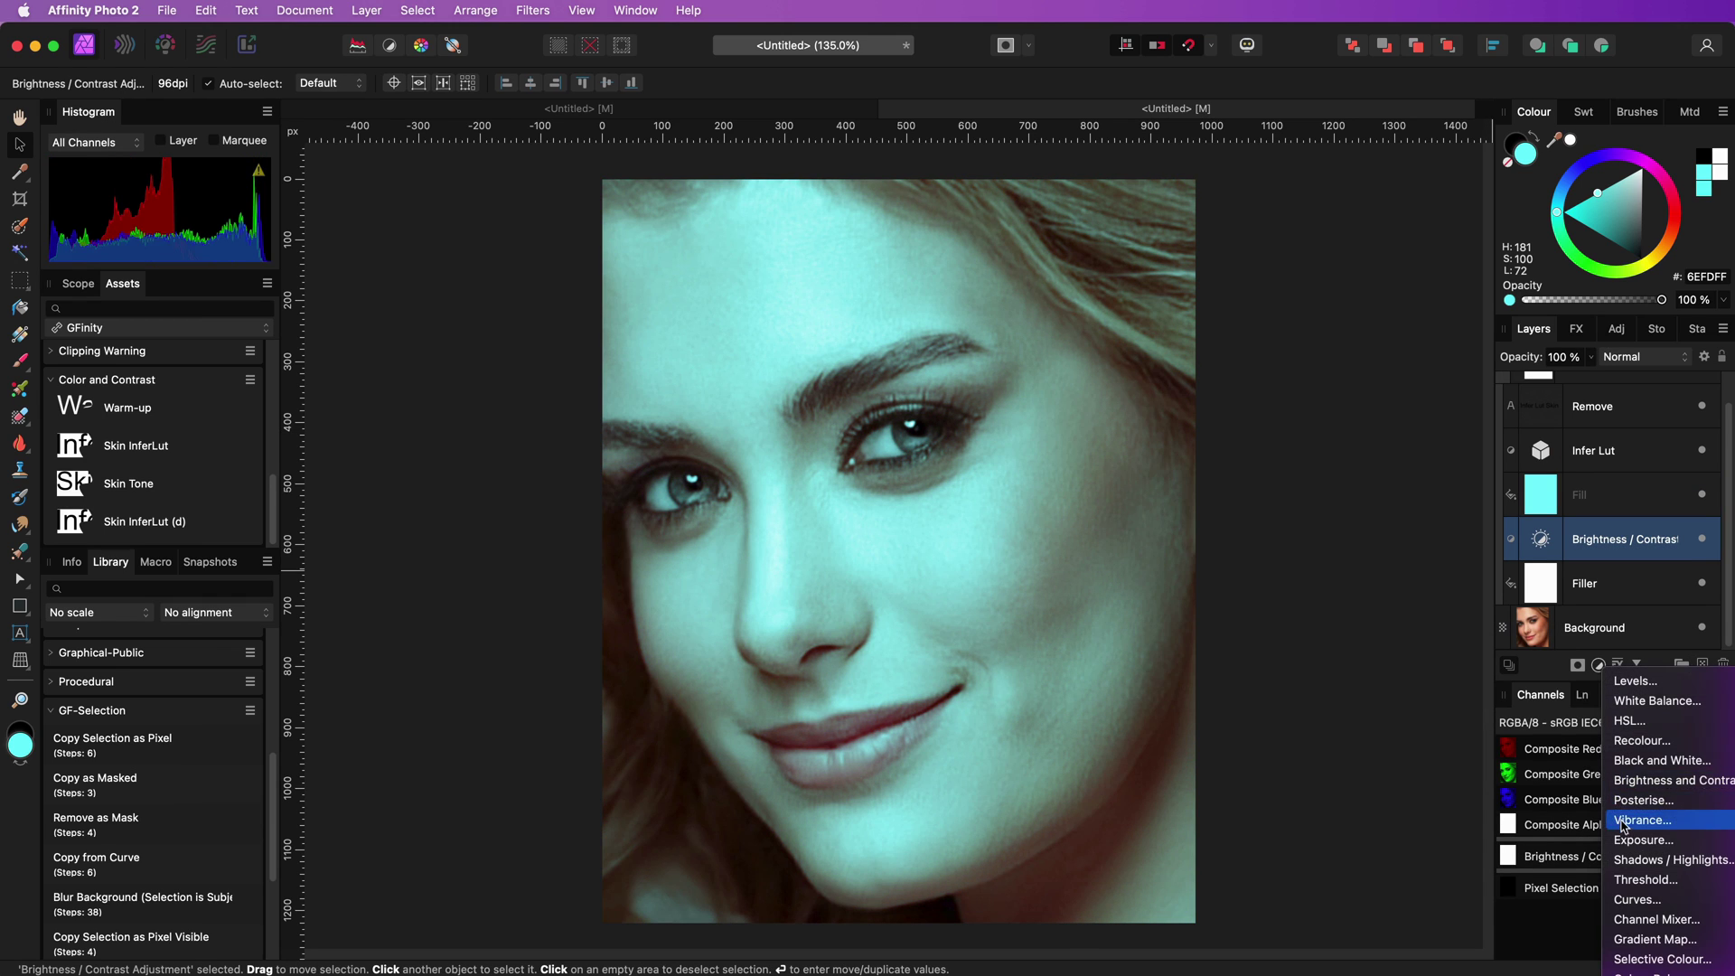
pyautogui.click(1627, 938)
pyautogui.press('Escape')
pyautogui.click(1638, 359)
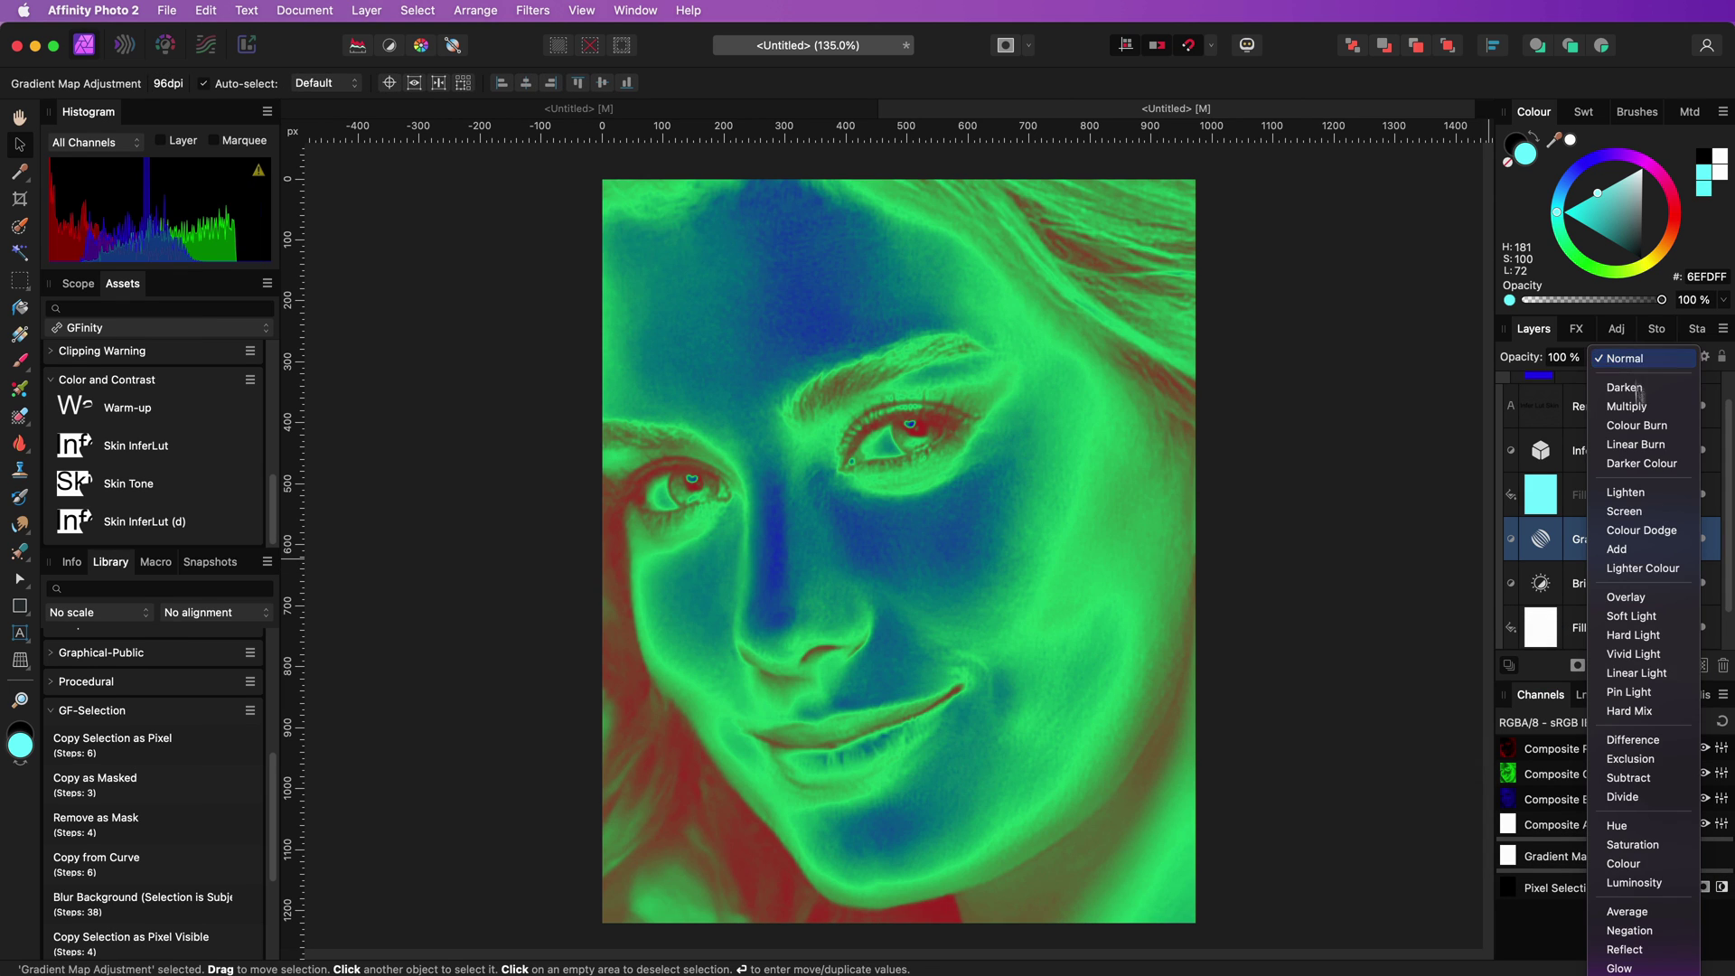
pyautogui.click(1626, 860)
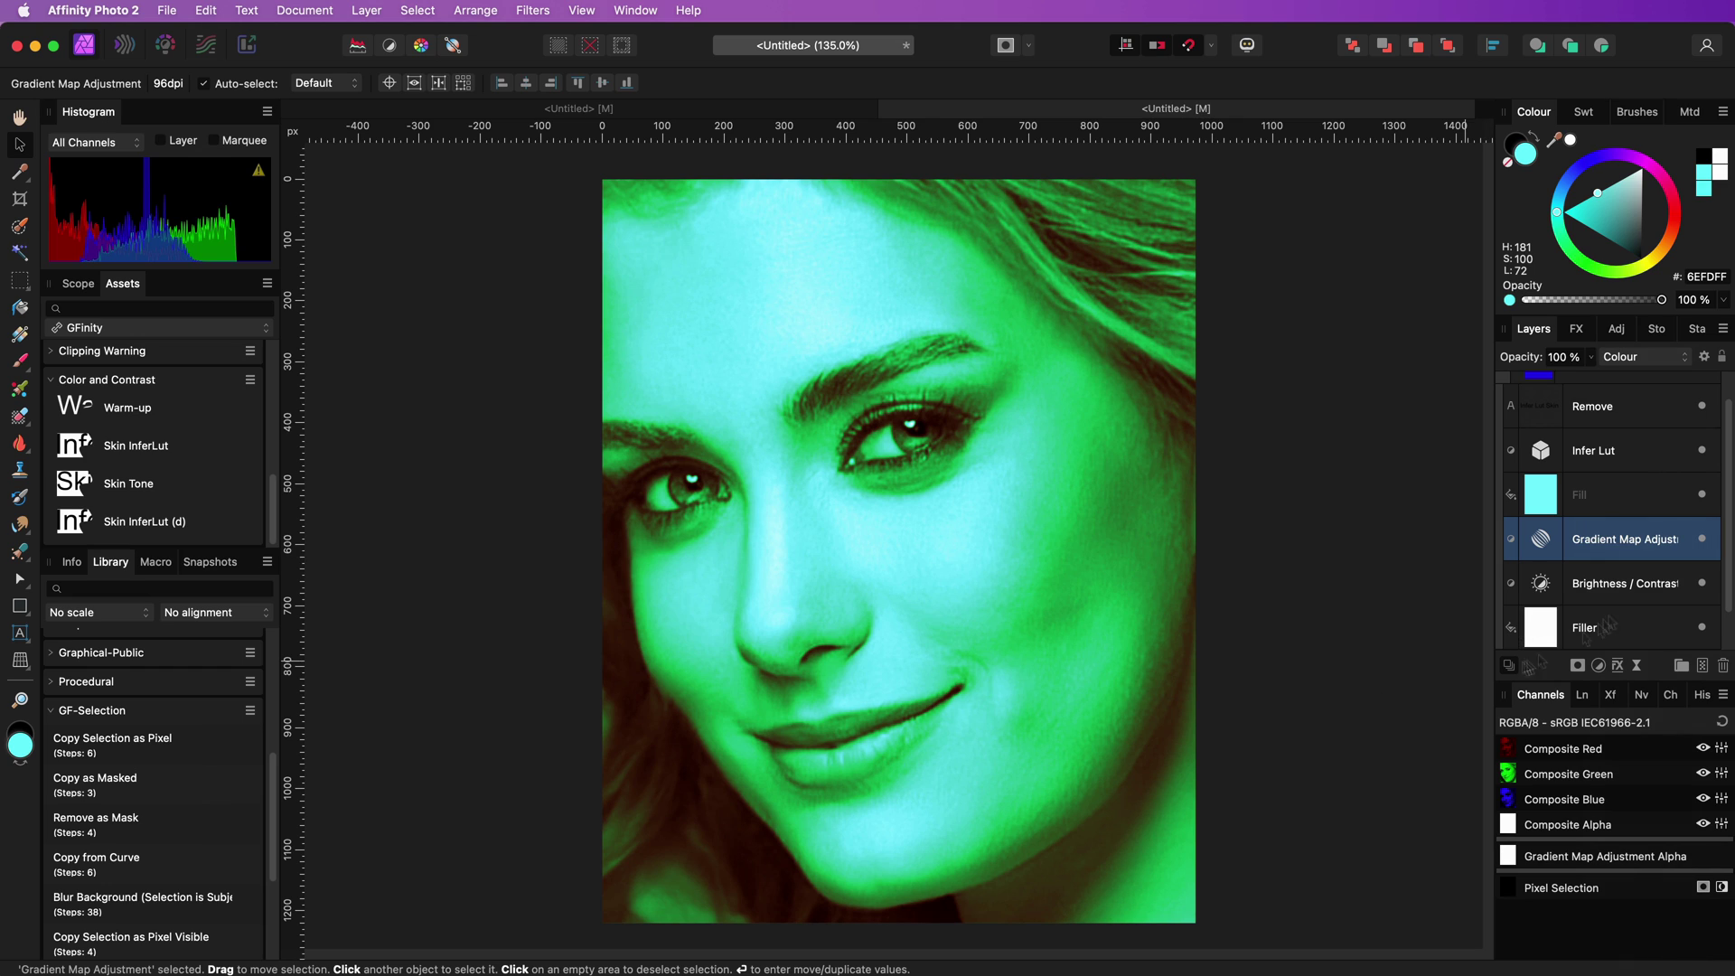